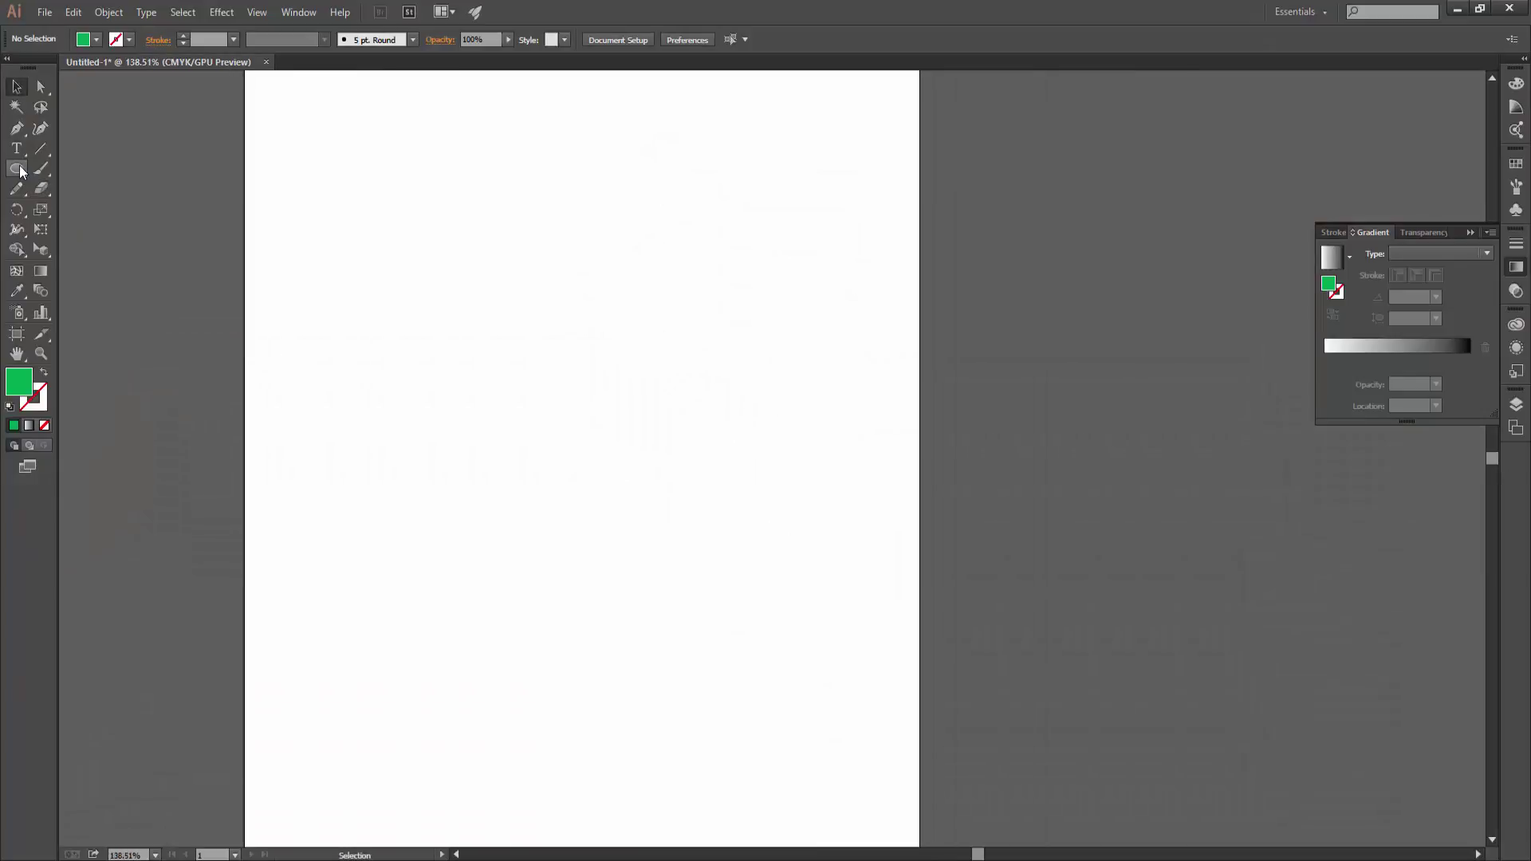
Draw a green circle on the artboard with the Ellipse tool.
{"action": "left_click_drag", "start_coordinate": [16, 168], "coordinate": [72, 209]}
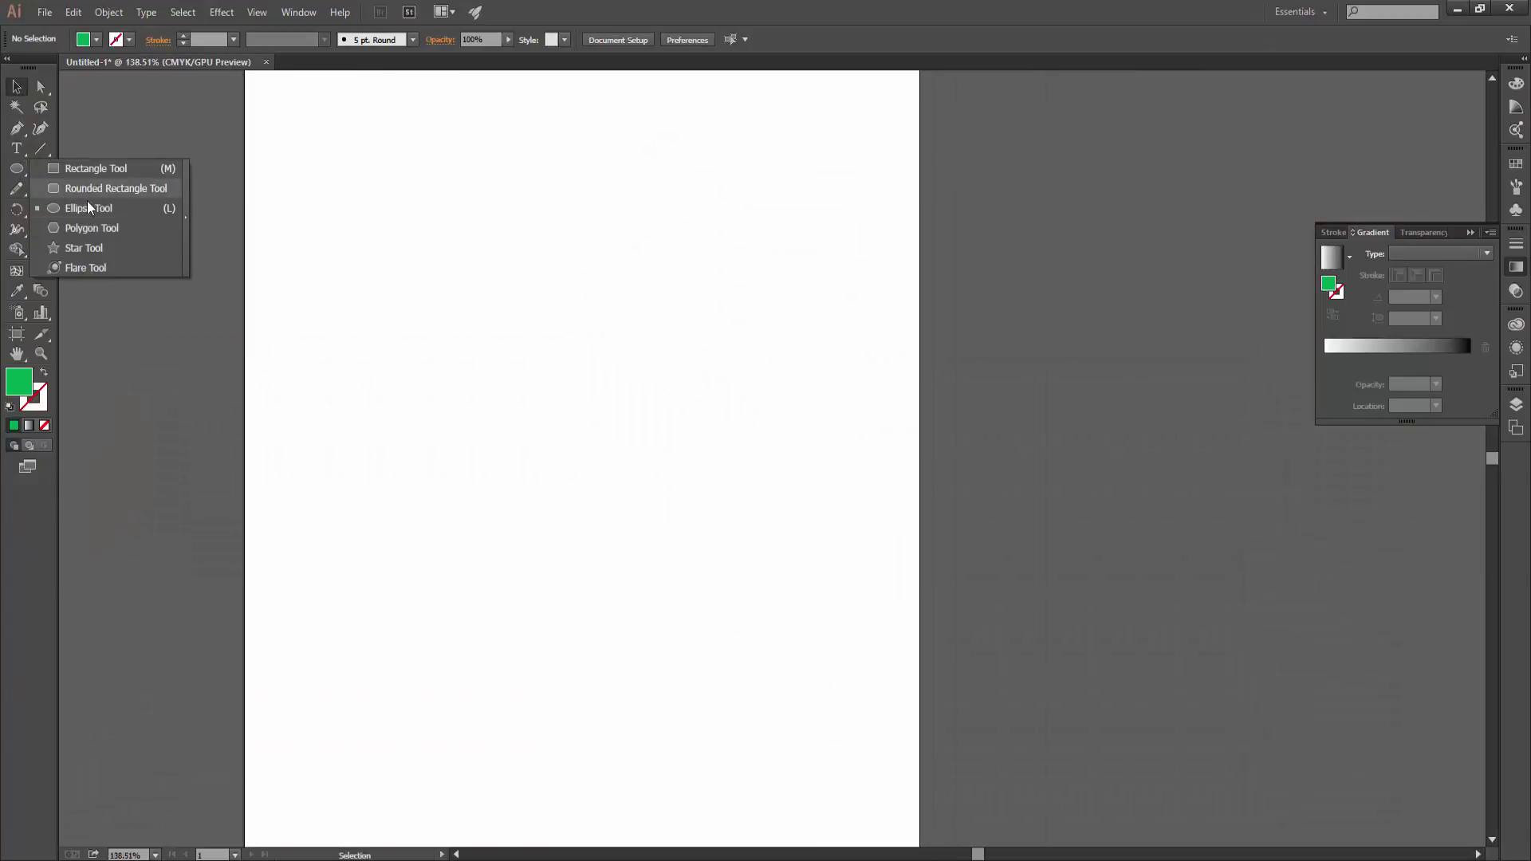
{"action": "left_click_drag", "start_coordinate": [568, 418], "coordinate": [751, 606]}
{"action": "key", "text": "v"}
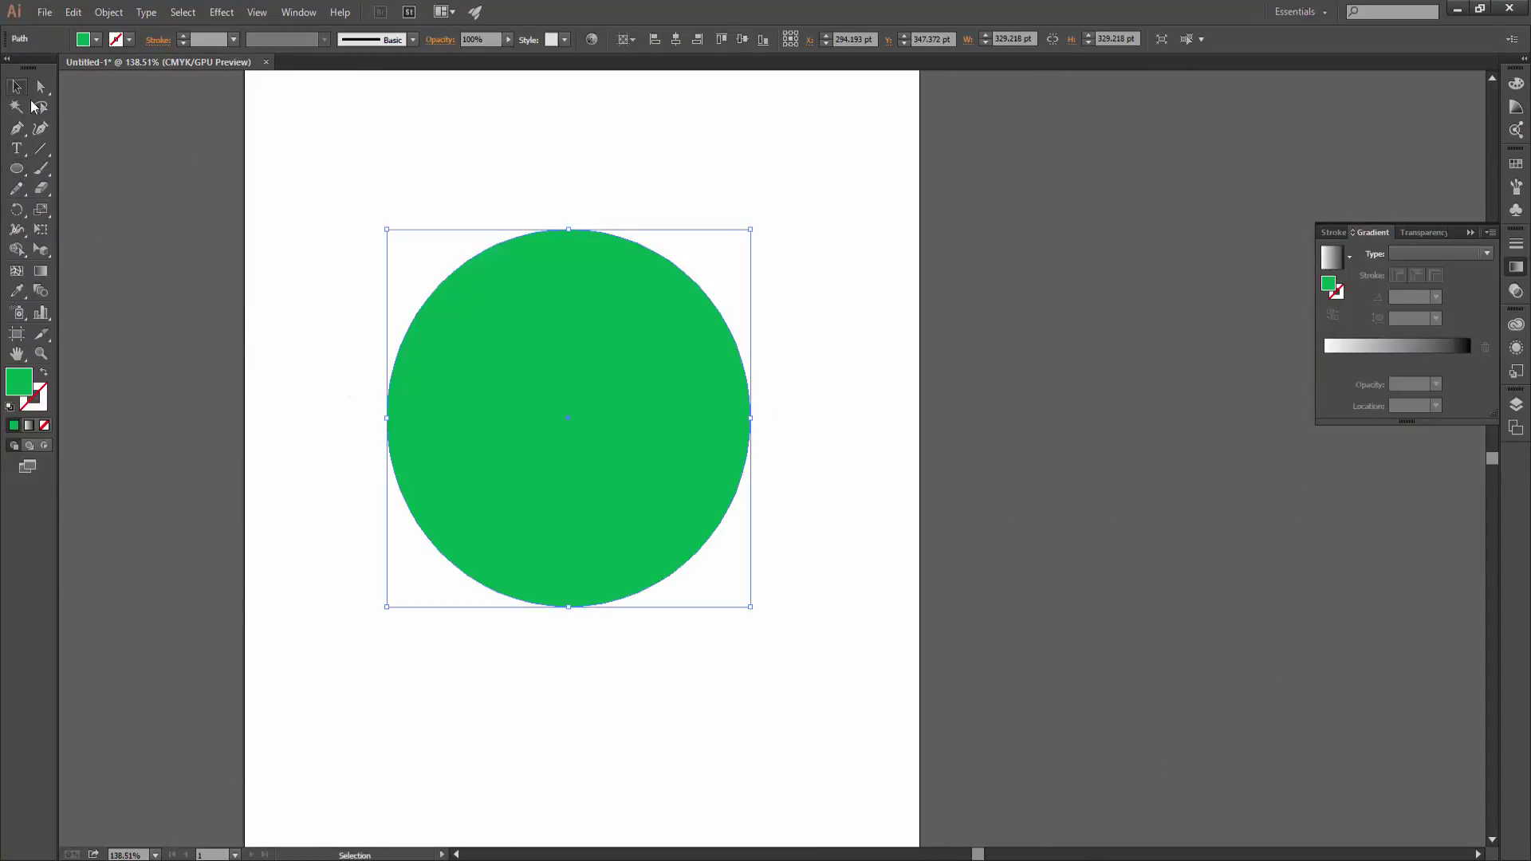
{"action": "key", "text": "ctrl+shift+a"}
{"action": "mouse_move", "coordinate": [638, 455]}
{"action": "left_mouse_down"}
{"action": "mouse_move", "coordinate": [608, 434]}
{"action": "mouse_move", "coordinate": [639, 456]}
{"action": "left_mouse_up"}
{"action": "left_click", "coordinate": [825, 413]}
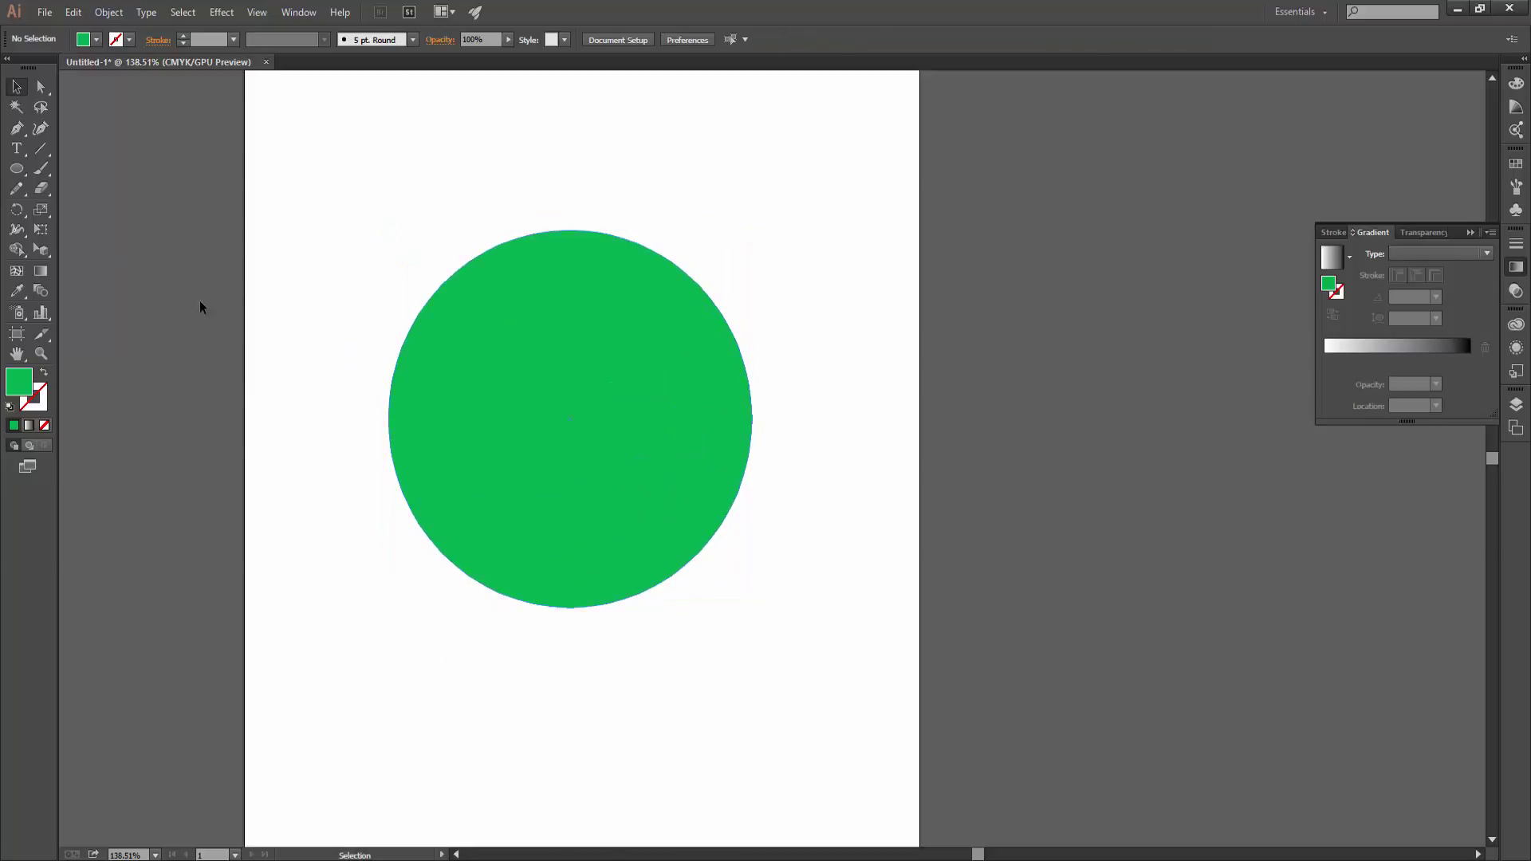
Erase three curved channels through the circle with the Eraser tool.
{"action": "left_click_drag", "start_coordinate": [41, 188], "coordinate": [81, 195]}
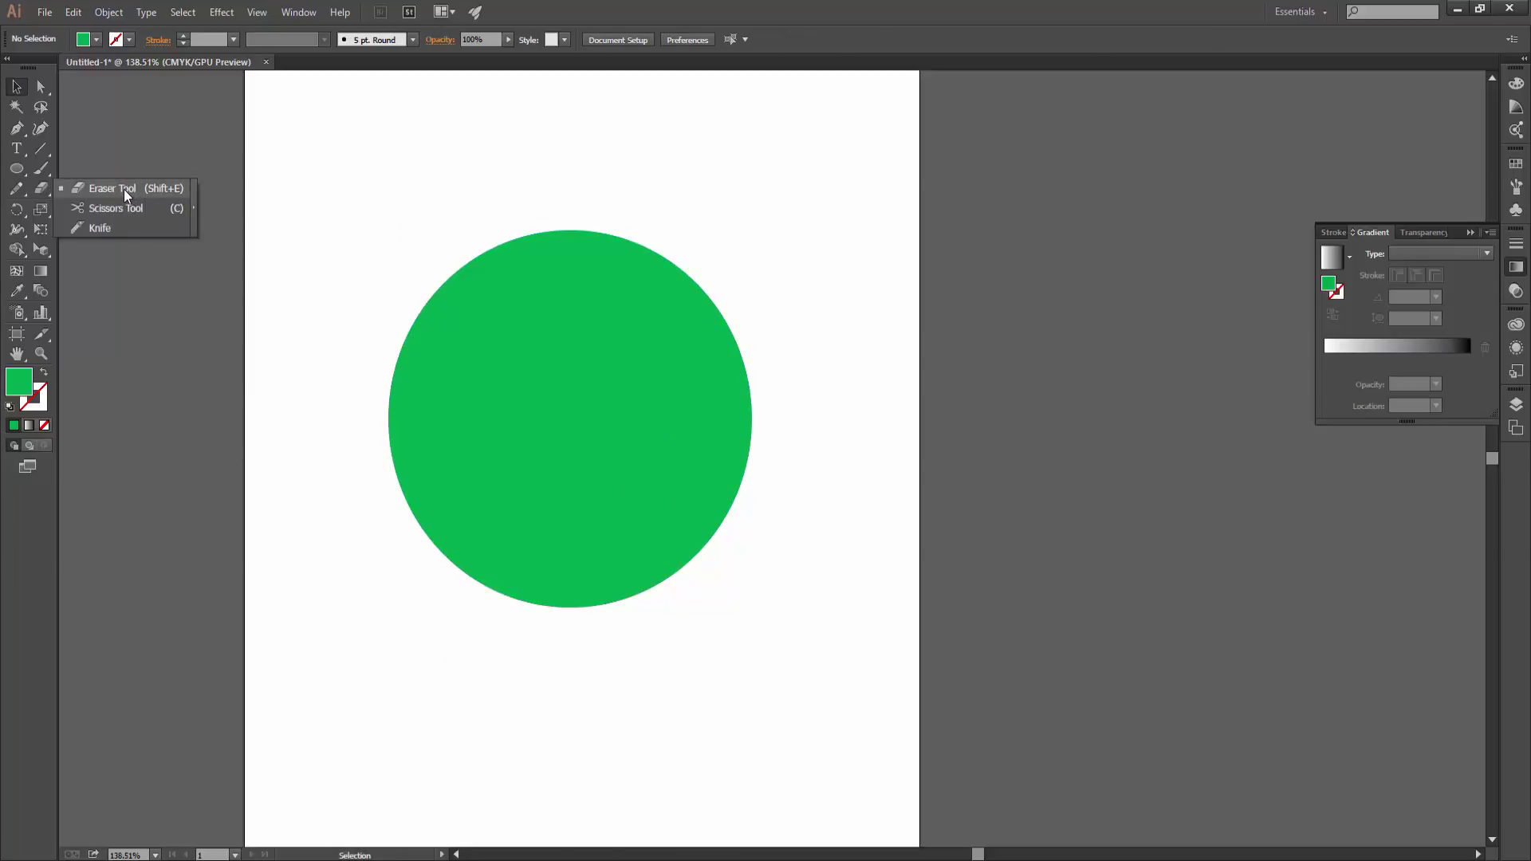
{"action": "left_click", "coordinate": [124, 189]}
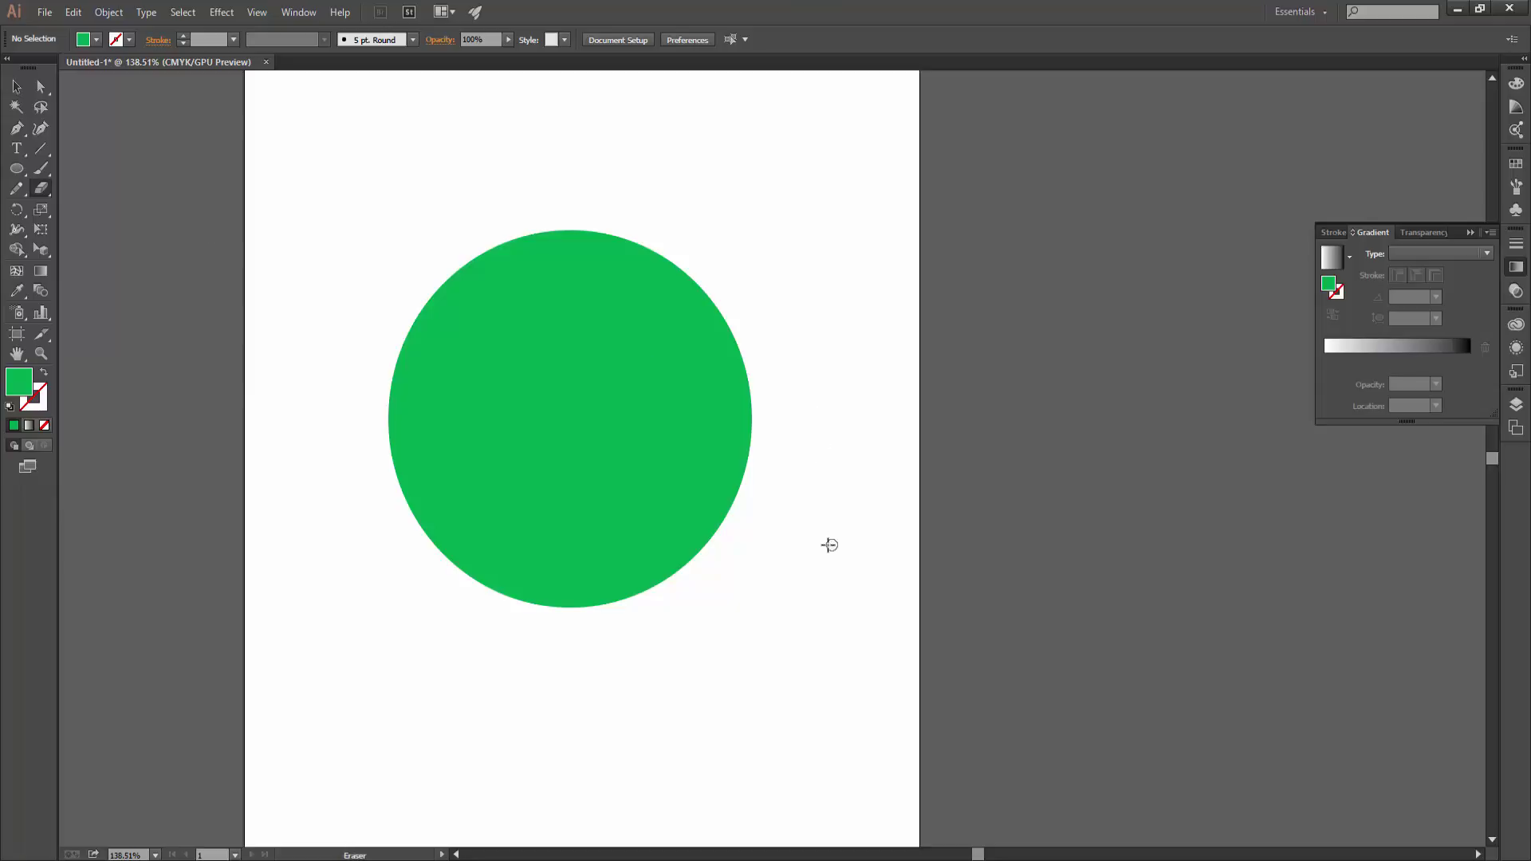
{"action": "mouse_move", "coordinate": [764, 465]}
{"action": "left_mouse_down"}
{"action": "mouse_move", "coordinate": [687, 420]}
{"action": "mouse_move", "coordinate": [575, 416]}
{"action": "mouse_move", "coordinate": [478, 589]}
{"action": "left_mouse_up"}
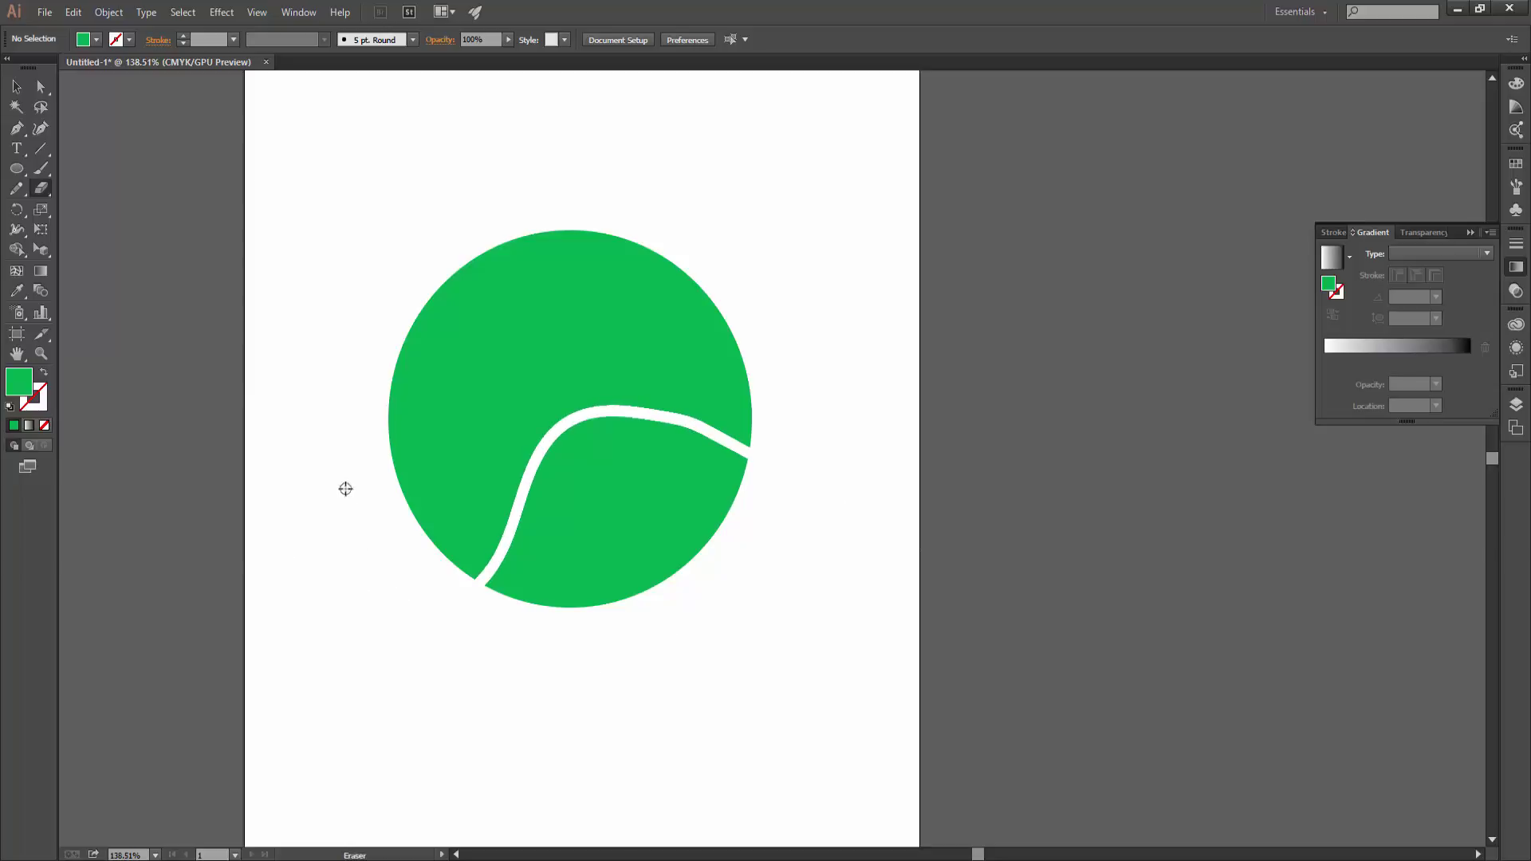
{"action": "mouse_move", "coordinate": [388, 437]}
{"action": "left_mouse_down"}
{"action": "mouse_move", "coordinate": [530, 325]}
{"action": "mouse_move", "coordinate": [745, 354]}
{"action": "left_mouse_up"}
{"action": "left_click_drag", "start_coordinate": [750, 286], "coordinate": [434, 288]}
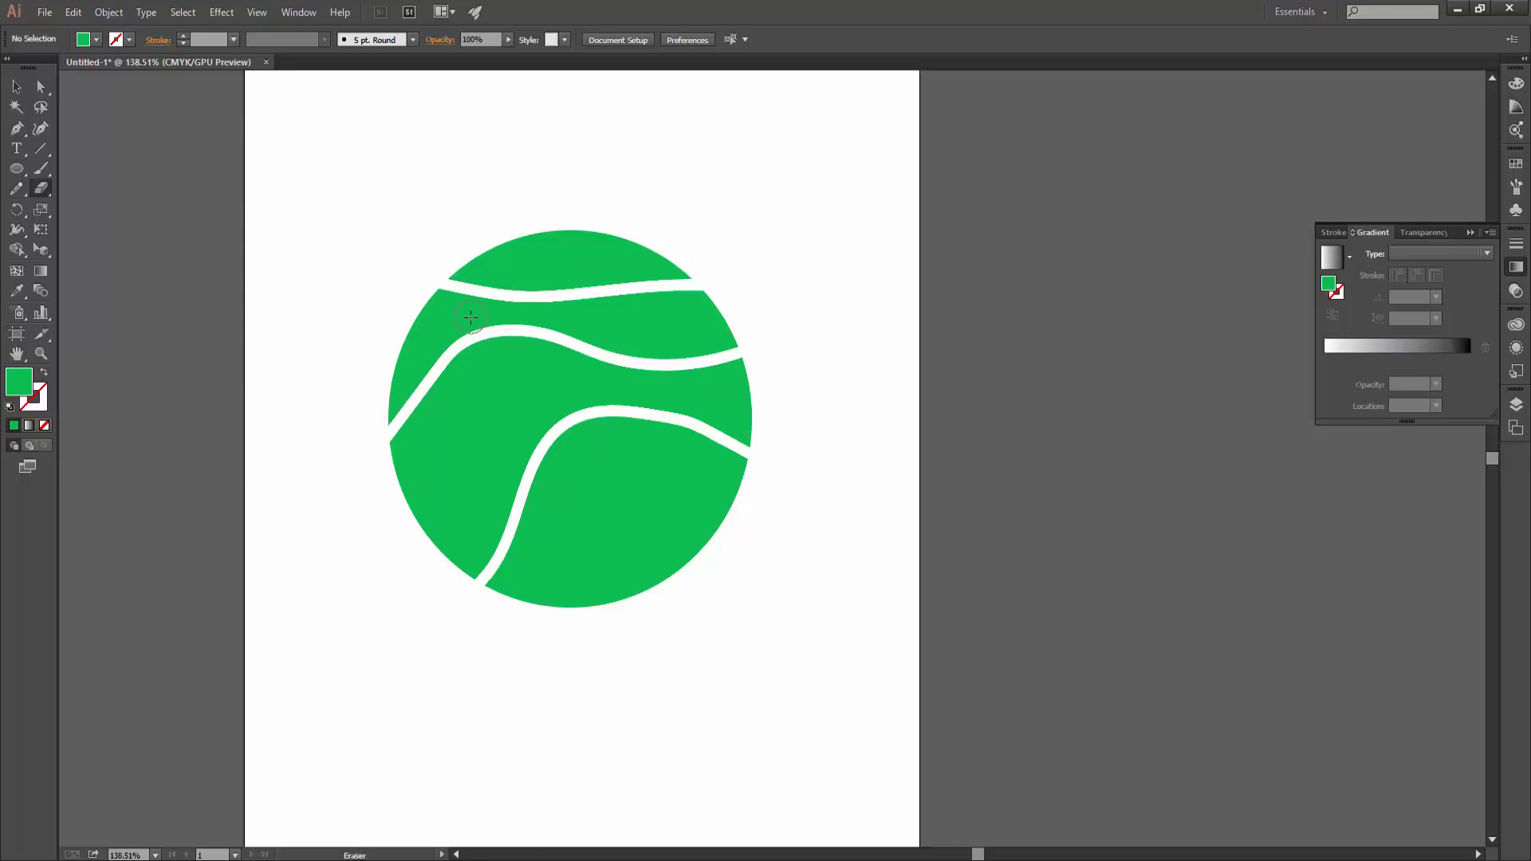
Resize the eraser brush with [ and ], erase large areas, then undo them.
{"action": "key", "text": "bracketright"}
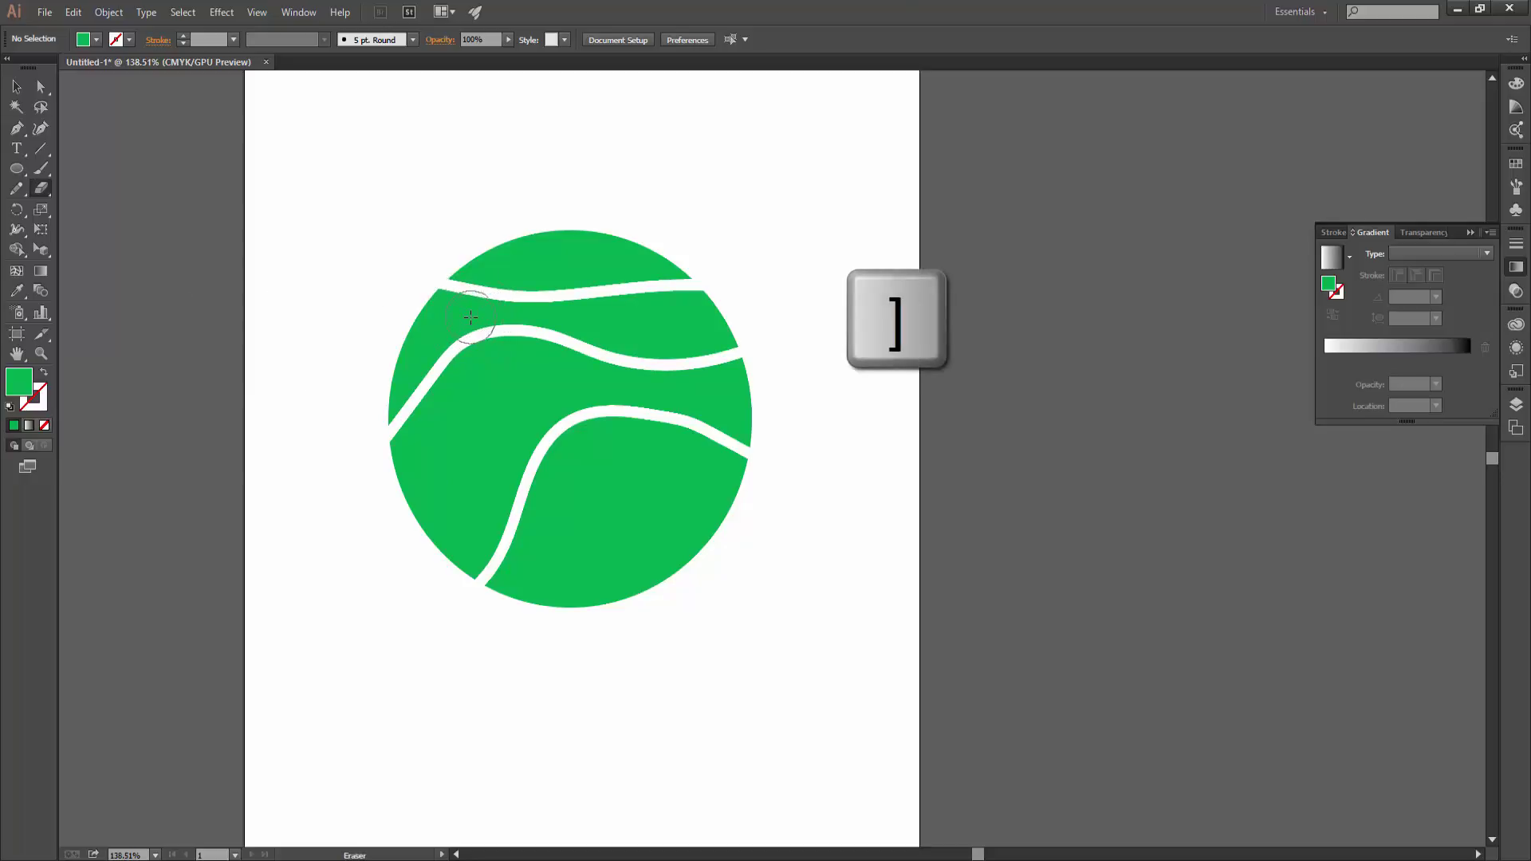
{"action": "key", "text": "bracketright"}
{"action": "key", "text": "bracketright"}
{"action": "key", "text": "bracketleft"}
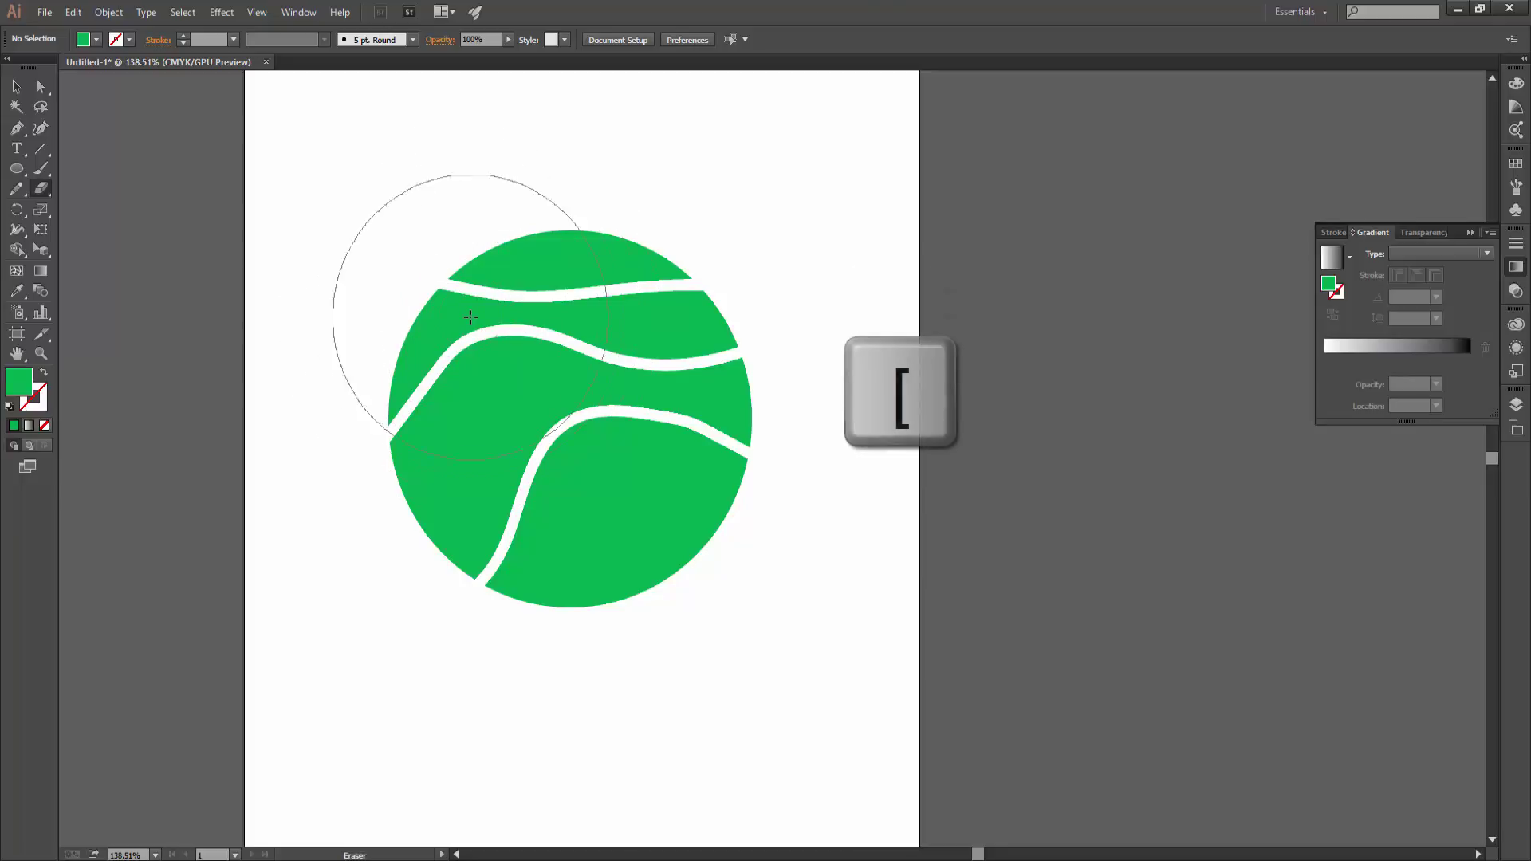
{"action": "key", "text": "bracketleft"}
{"action": "key", "text": "bracketleft"}
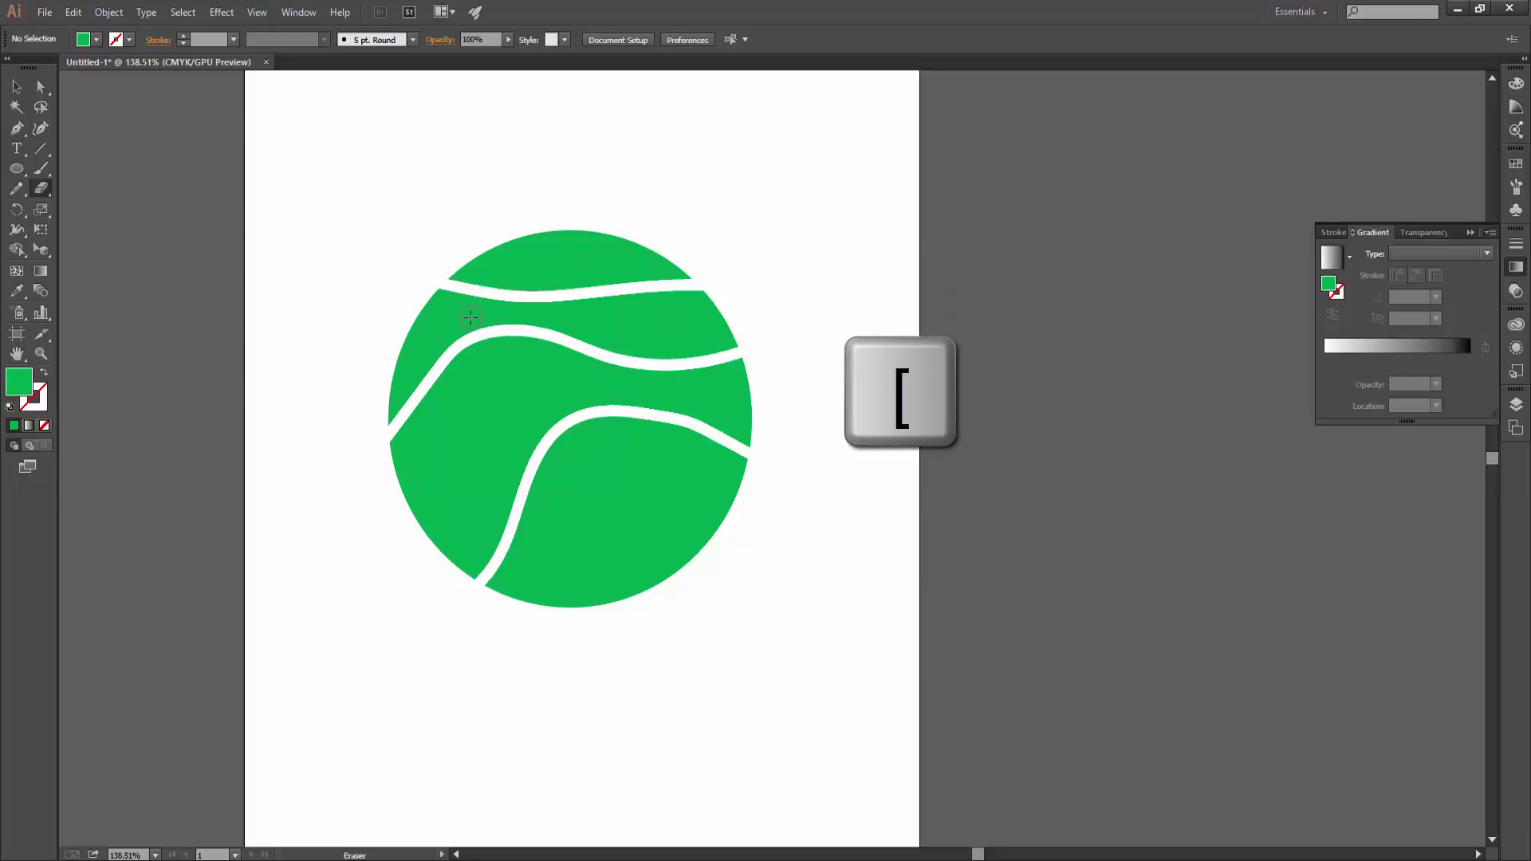
{"action": "key", "text": "bracketright"}
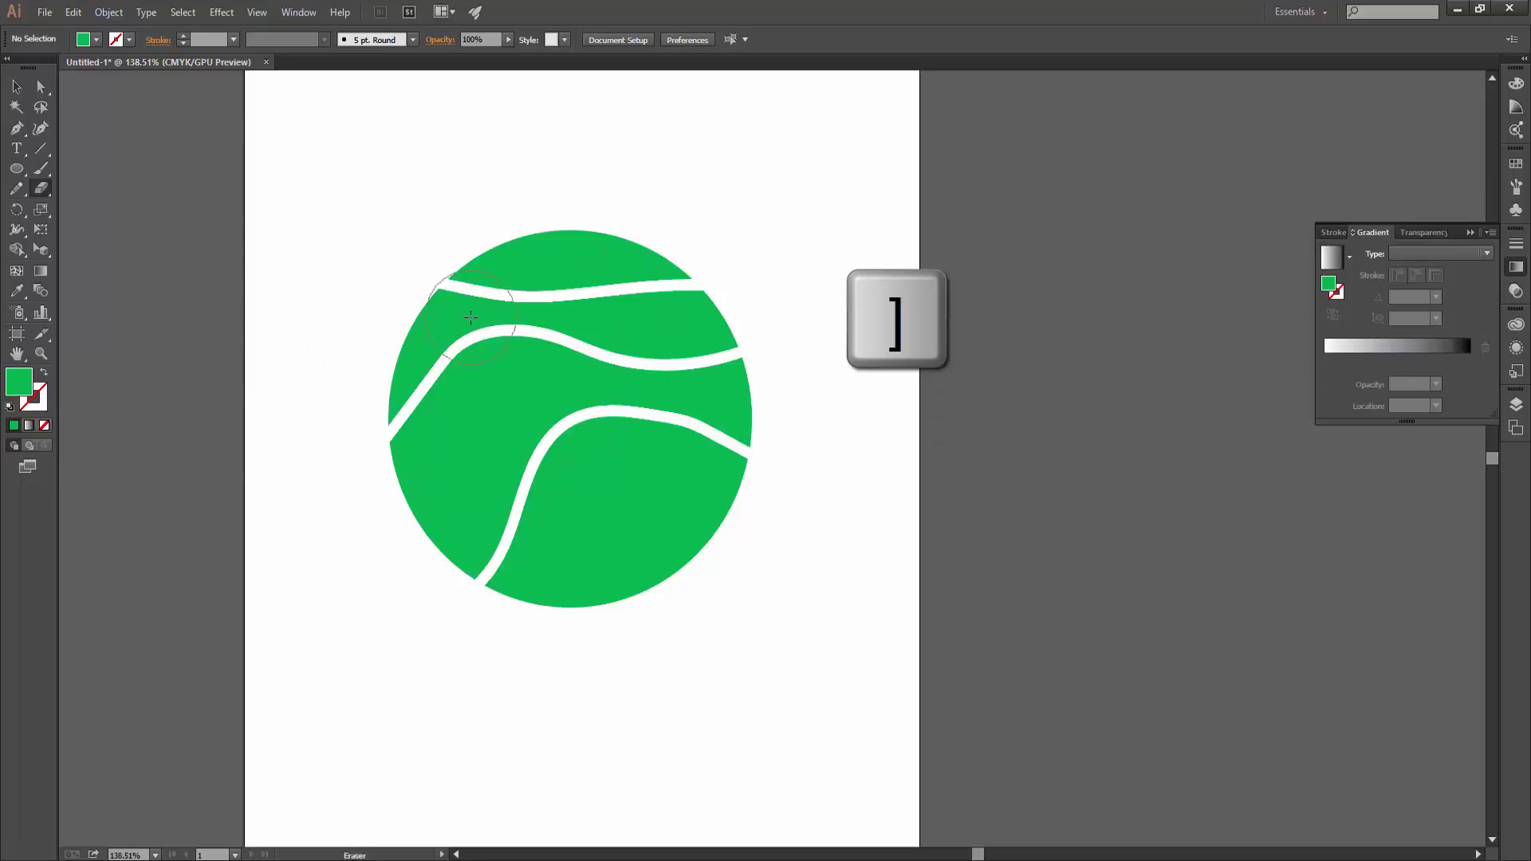
{"action": "key", "text": "bracketright"}
{"action": "key", "text": "bracketright"}
{"action": "key", "text": "bracketright"}
{"action": "left_click", "coordinate": [533, 482]}
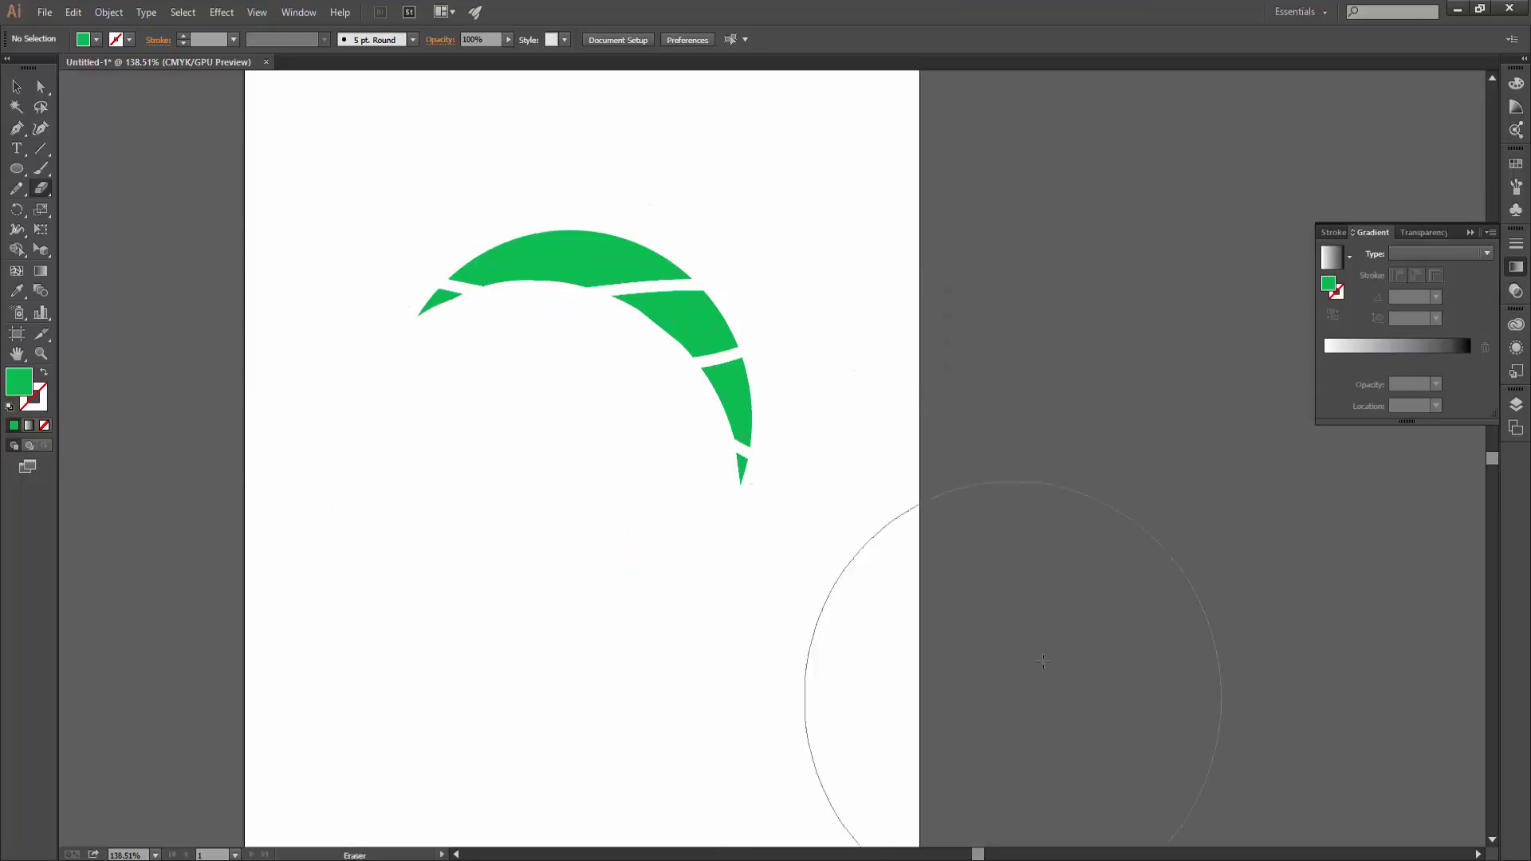
{"action": "left_click", "coordinate": [499, 410]}
{"action": "mouse_move", "coordinate": [760, 438]}
{"action": "left_mouse_down"}
{"action": "mouse_move", "coordinate": [807, 386]}
{"action": "mouse_move", "coordinate": [740, 438]}
{"action": "left_mouse_up"}
{"action": "key", "text": "ctrl+z"}
{"action": "key", "text": "ctrl+z"}
{"action": "key", "text": "ctrl+z"}
{"action": "key", "text": "ctrl+z"}
{"action": "key", "text": "ctrl+z"}
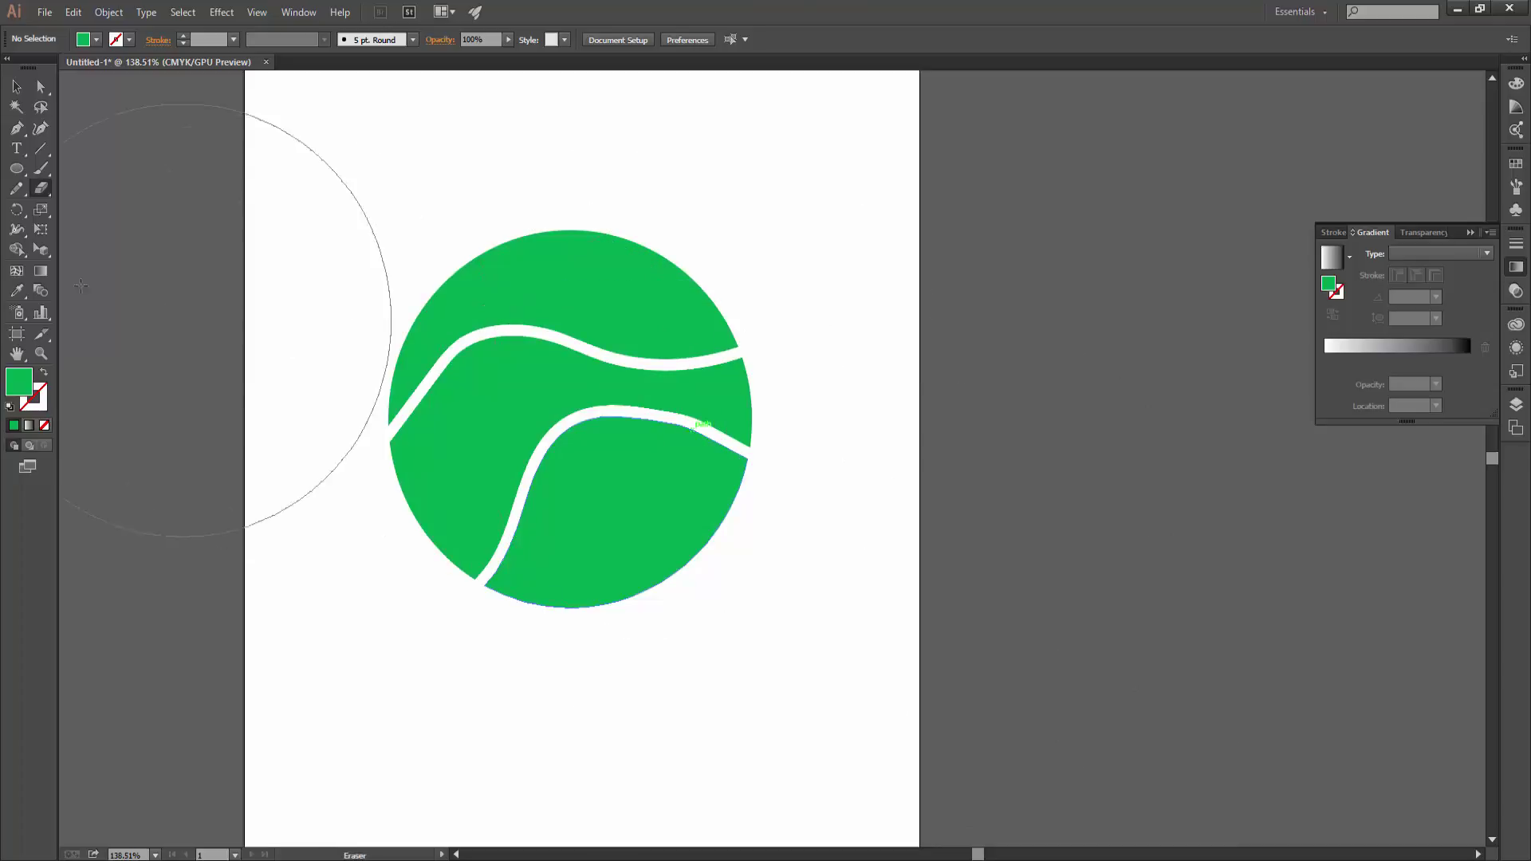
Set the Eraser to a tilted ellipse with 46% roundness and 401 pt size.
{"action": "double_click", "coordinate": [42, 189]}
{"action": "left_click_drag", "start_coordinate": [733, 296], "coordinate": [1003, 292]}
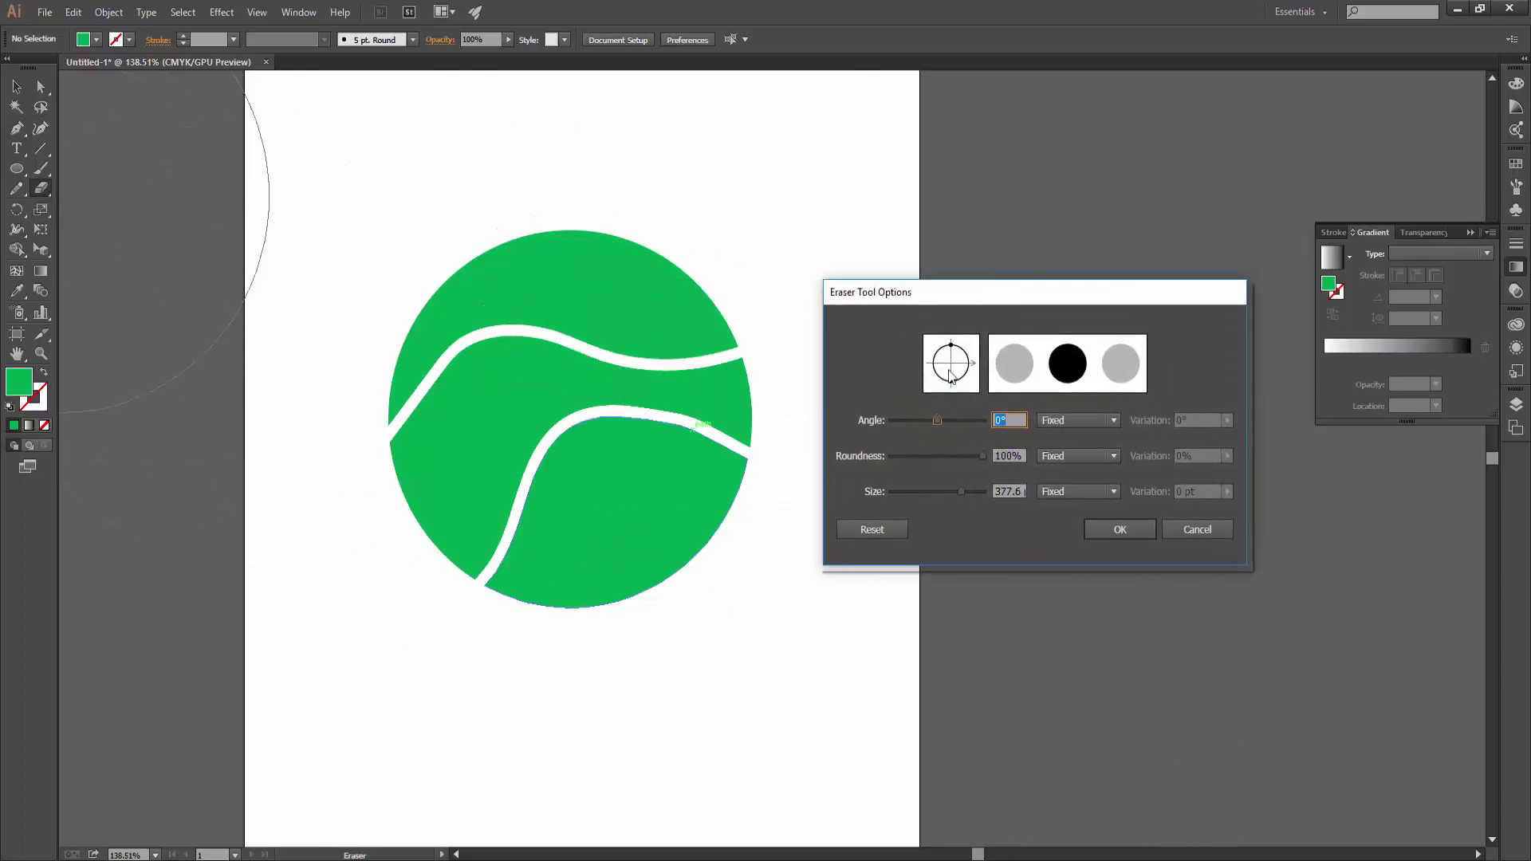
{"action": "left_click_drag", "start_coordinate": [937, 418], "coordinate": [935, 429]}
{"action": "mouse_move", "coordinate": [982, 455]}
{"action": "left_mouse_down"}
{"action": "mouse_move", "coordinate": [954, 456]}
{"action": "mouse_move", "coordinate": [931, 489]}
{"action": "mouse_move", "coordinate": [958, 490]}
{"action": "left_mouse_up"}
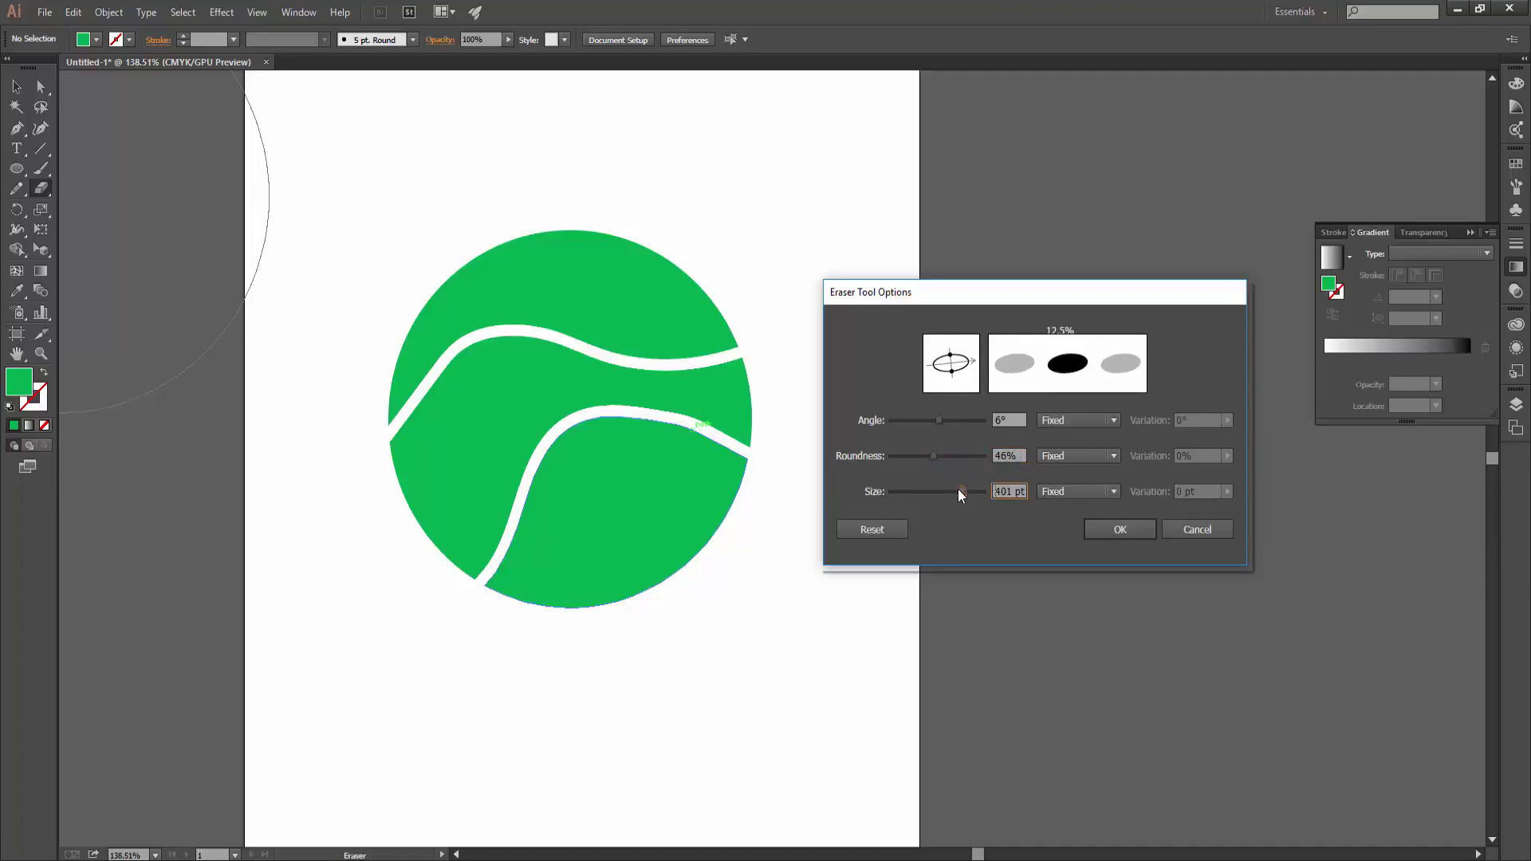
{"action": "left_click", "coordinate": [1110, 529]}
Erase three bites from the ball, drag the pieces apart, and select everything.
{"action": "left_click", "coordinate": [835, 562]}
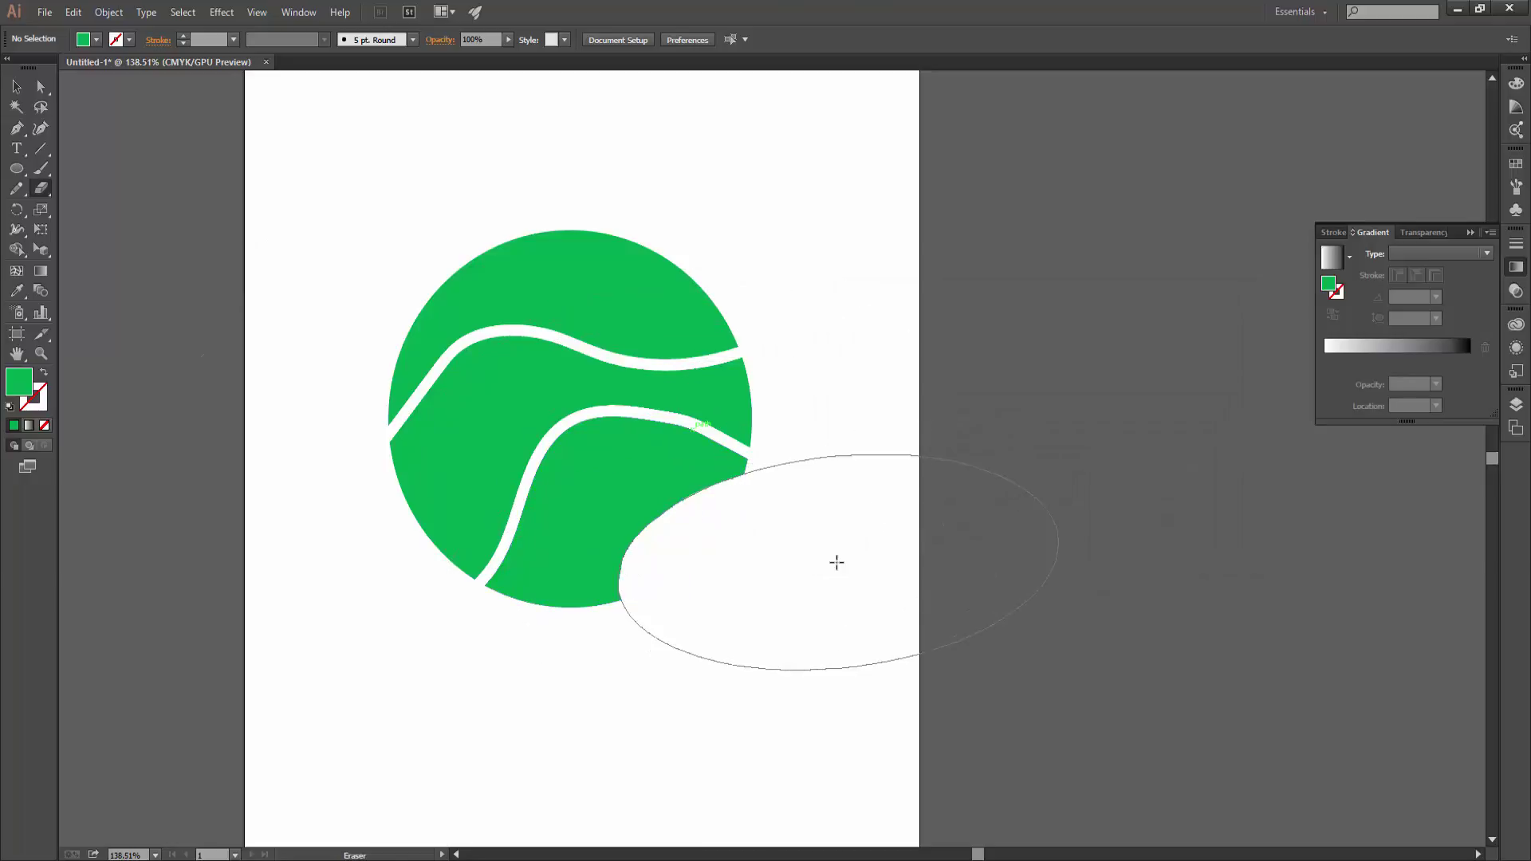
{"action": "left_click", "coordinate": [630, 208]}
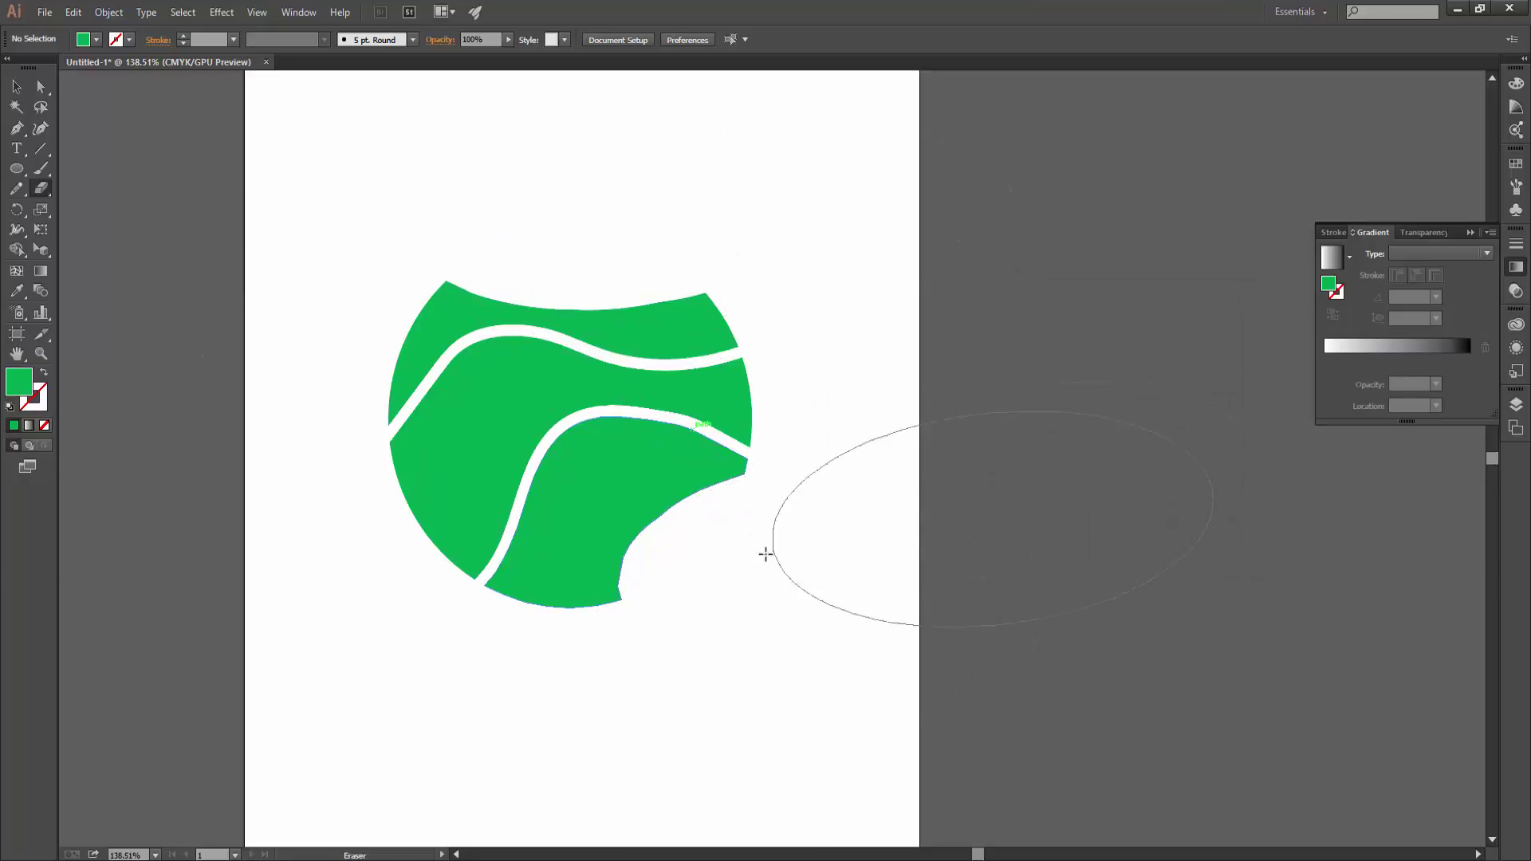
{"action": "left_click", "coordinate": [315, 482]}
{"action": "key", "text": "v"}
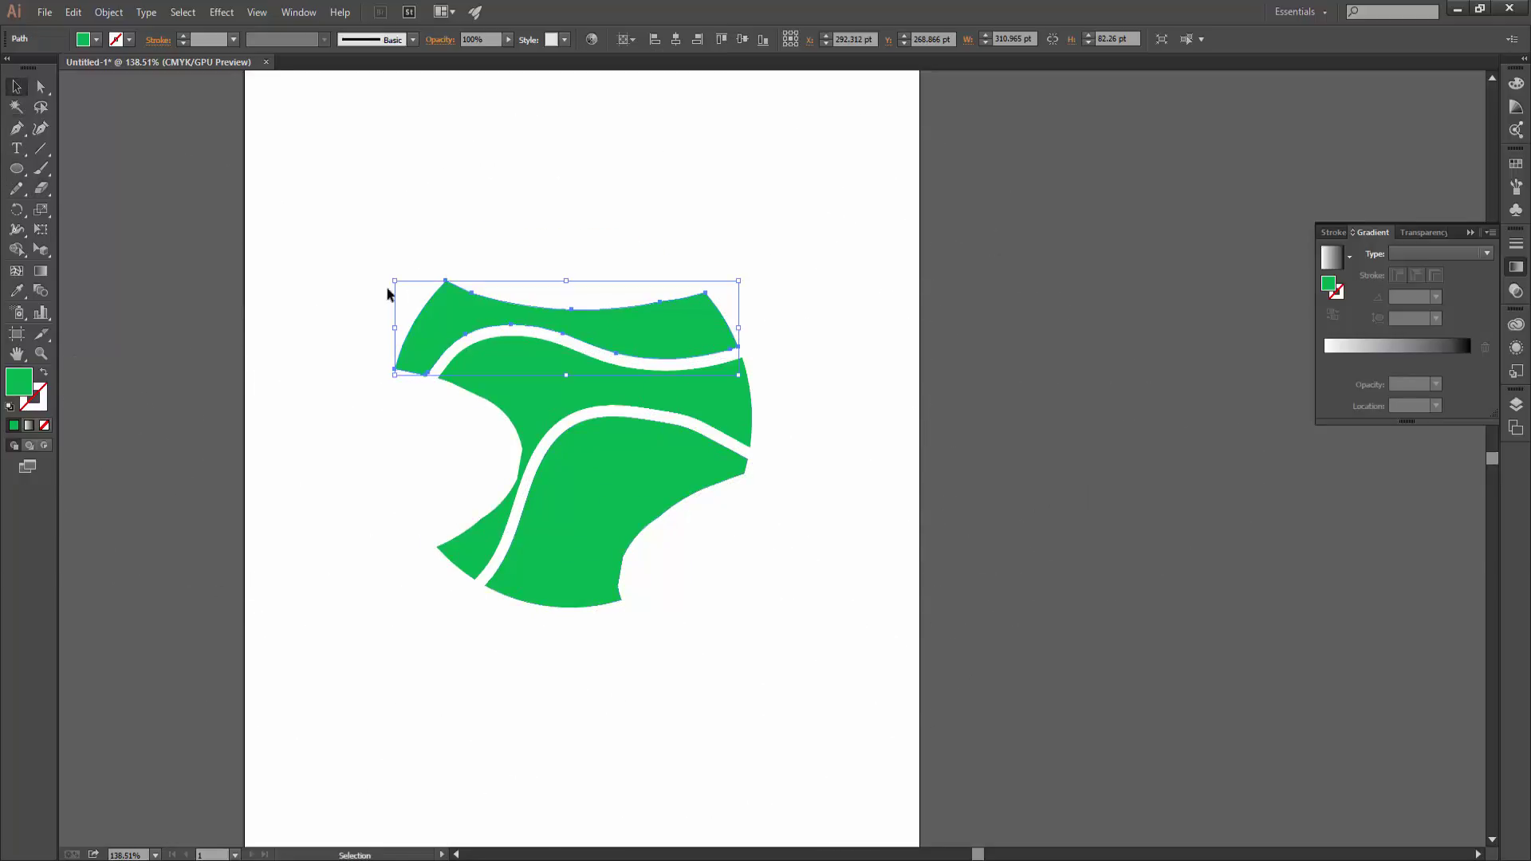
{"action": "left_click_drag", "start_coordinate": [479, 319], "coordinate": [405, 175]}
{"action": "left_click_drag", "start_coordinate": [539, 354], "coordinate": [404, 301]}
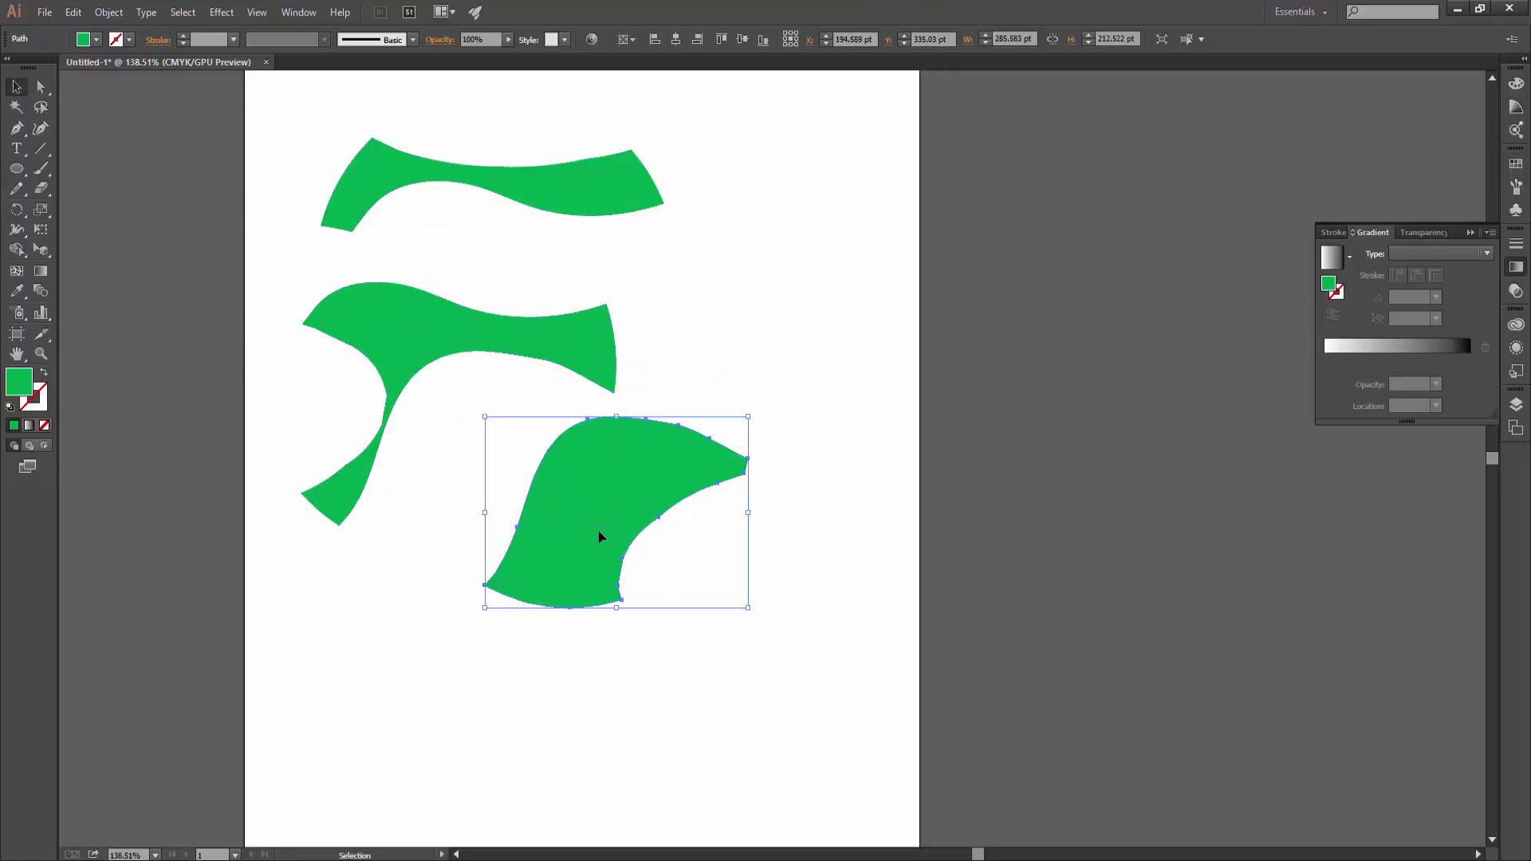
{"action": "left_click_drag", "start_coordinate": [598, 537], "coordinate": [648, 661]}
{"action": "key", "text": "ctrl+a"}
Delete the old pieces, draw a new green circle, and erase two elliptical bites.
{"action": "key", "text": "Delete"}
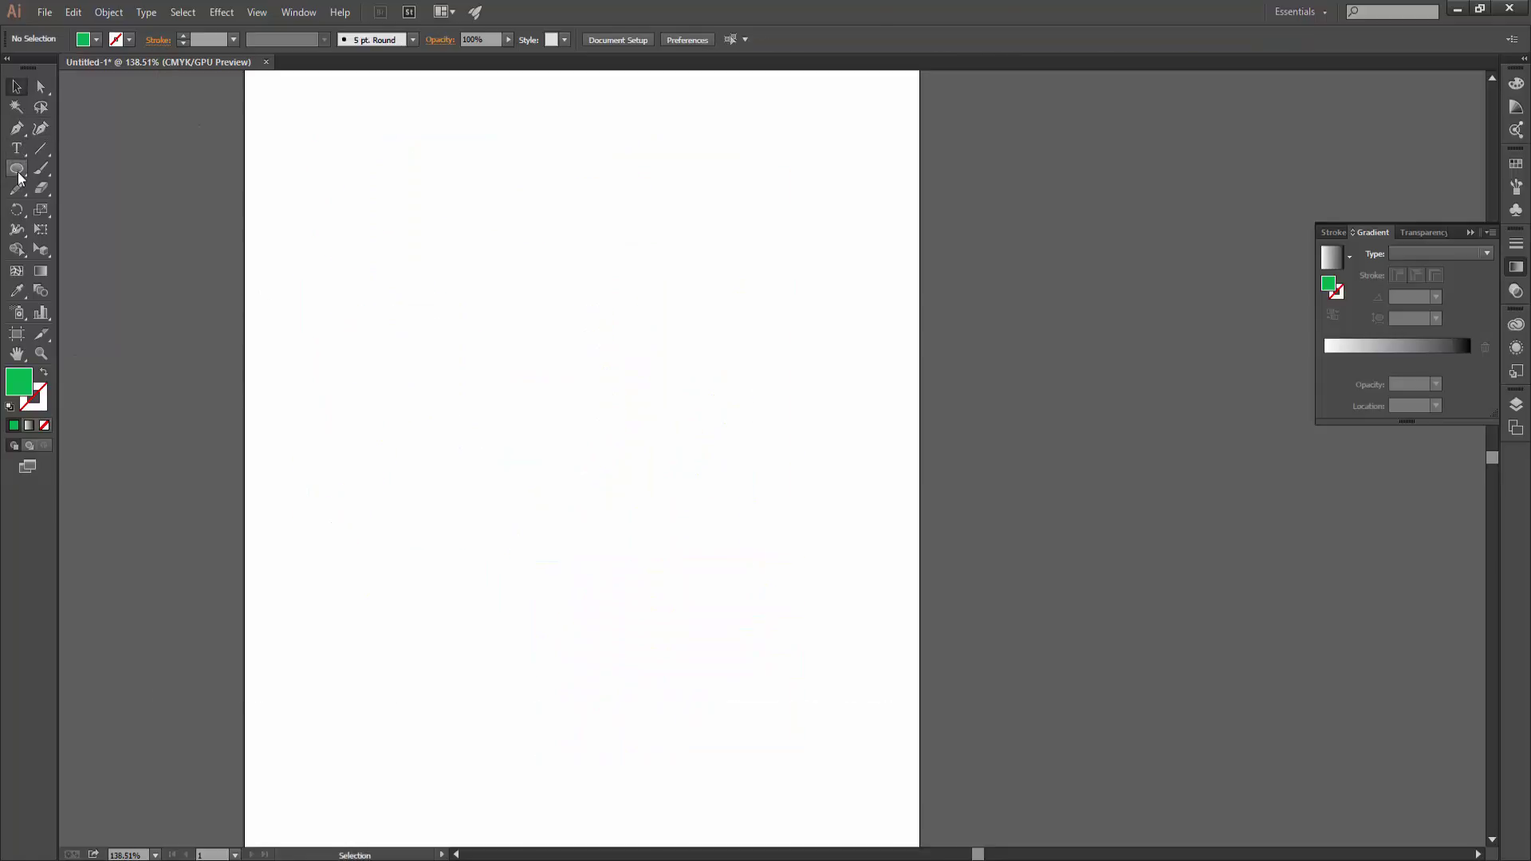
{"action": "left_click", "coordinate": [16, 168]}
{"action": "left_click_drag", "start_coordinate": [547, 356], "coordinate": [734, 582]}
{"action": "left_click_drag", "start_coordinate": [41, 188], "coordinate": [88, 188]}
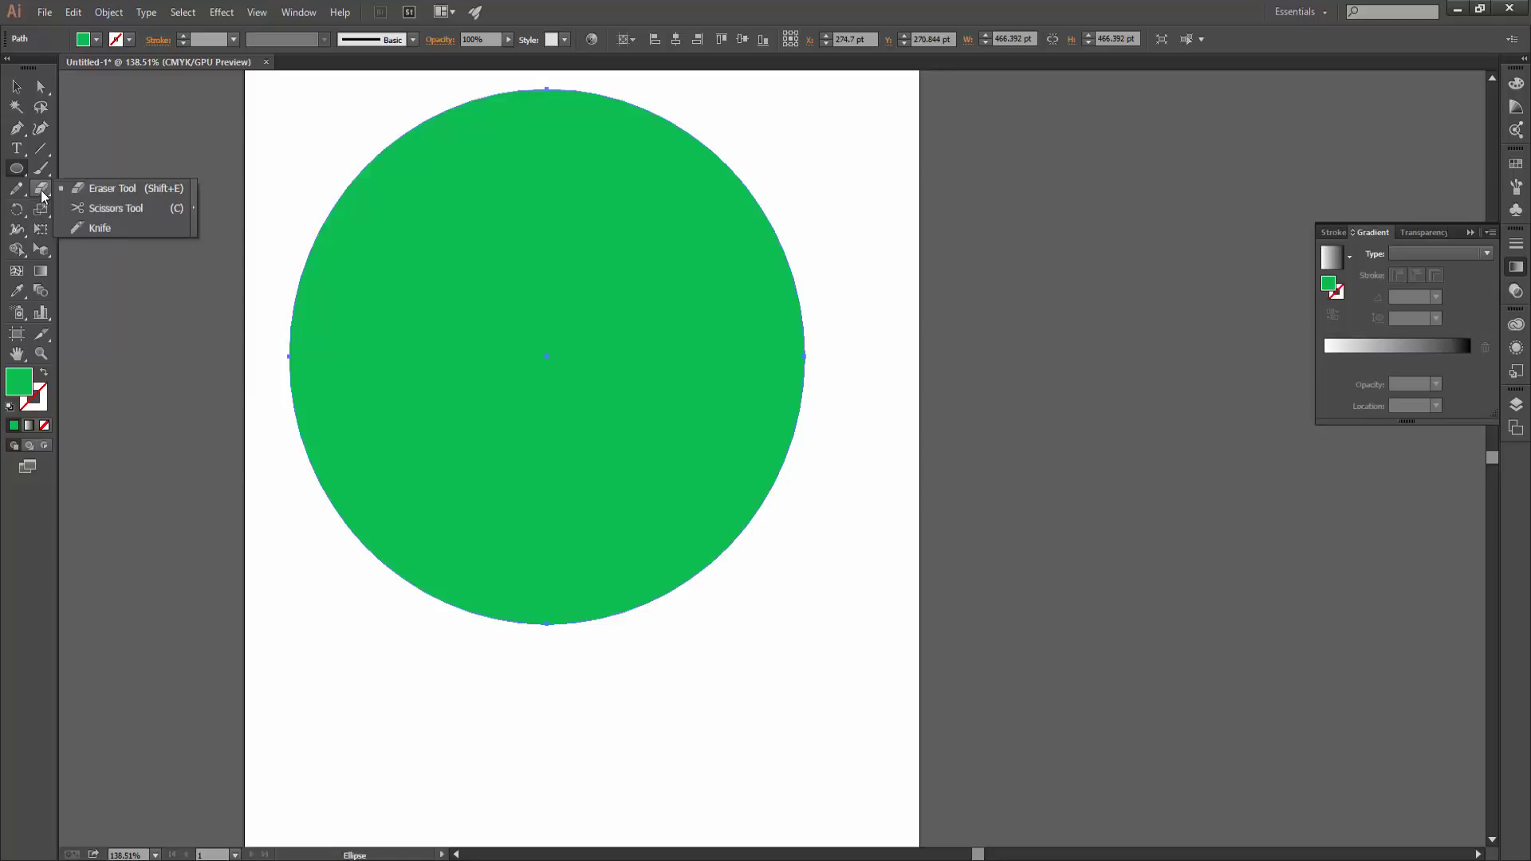
{"action": "left_click", "coordinate": [797, 406]}
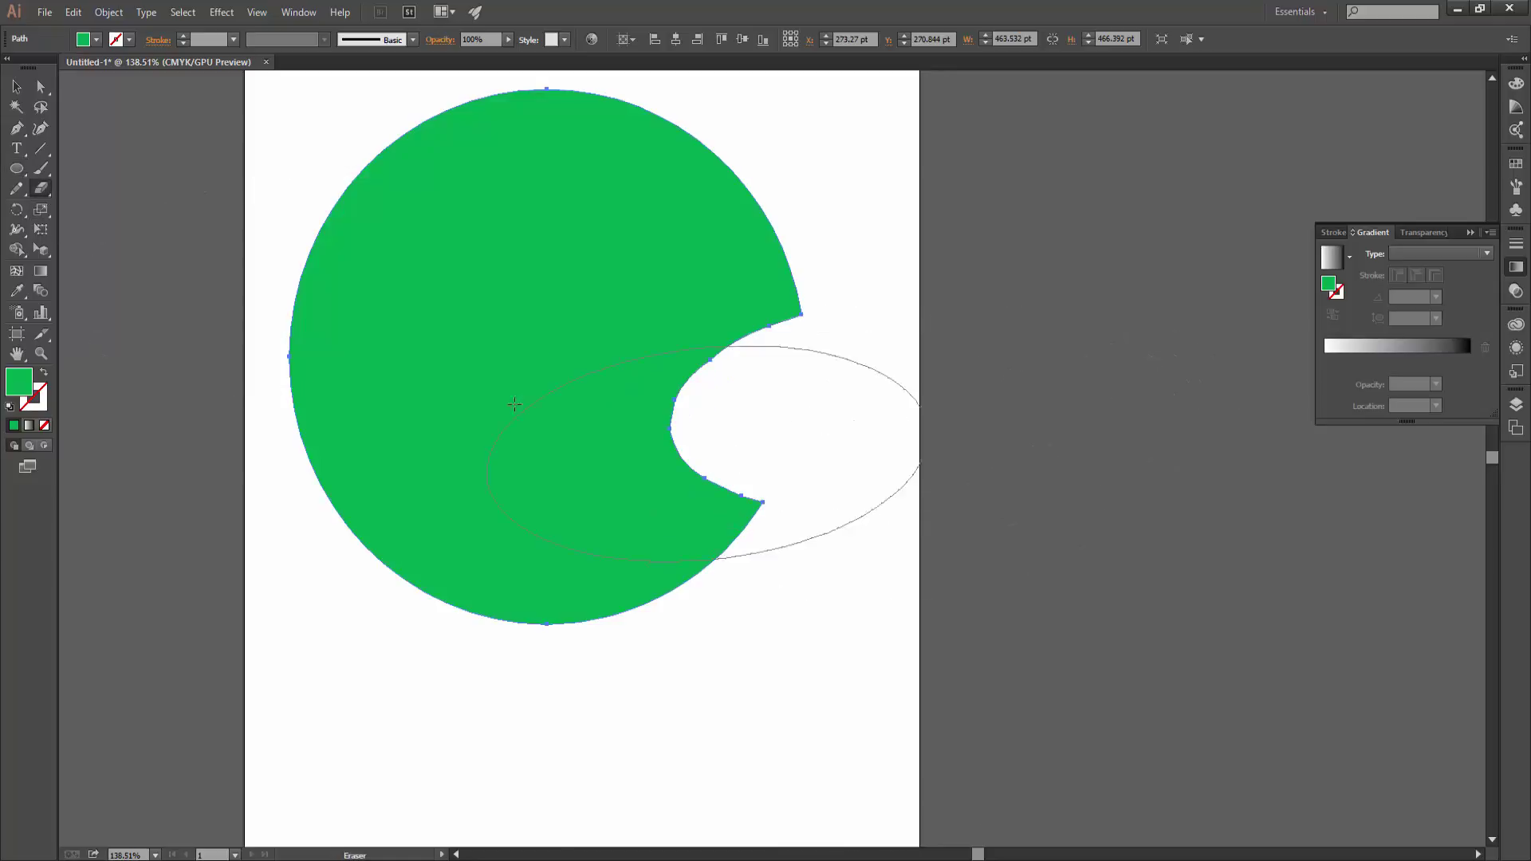
{"action": "left_click", "coordinate": [446, 423]}
Move the top and bottom pieces apart, then undo the move.
{"action": "left_click", "coordinate": [16, 86]}
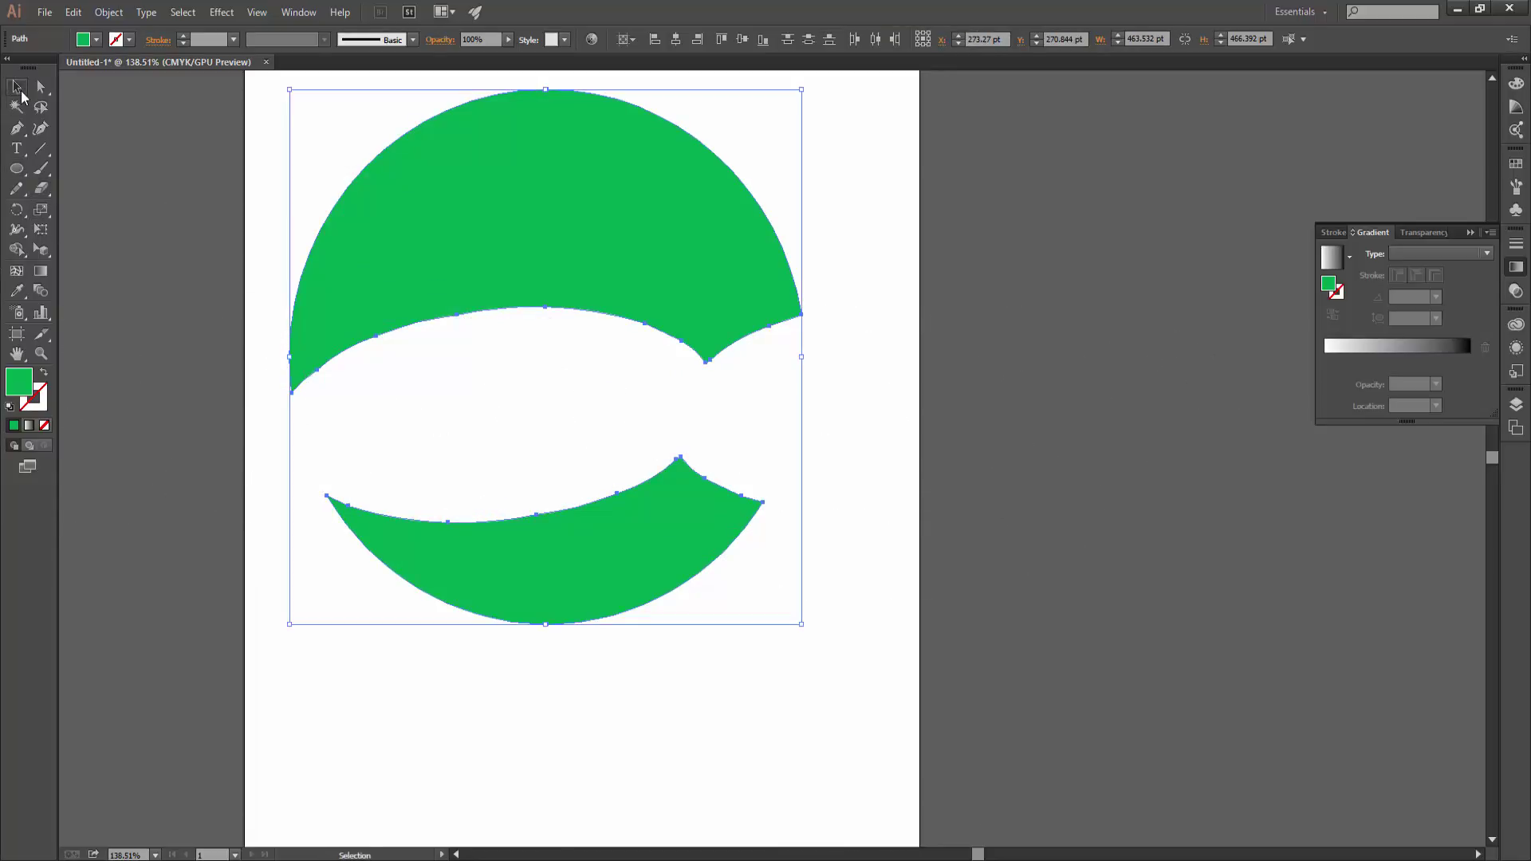
{"action": "left_click", "coordinate": [923, 541]}
{"action": "left_click", "coordinate": [672, 331]}
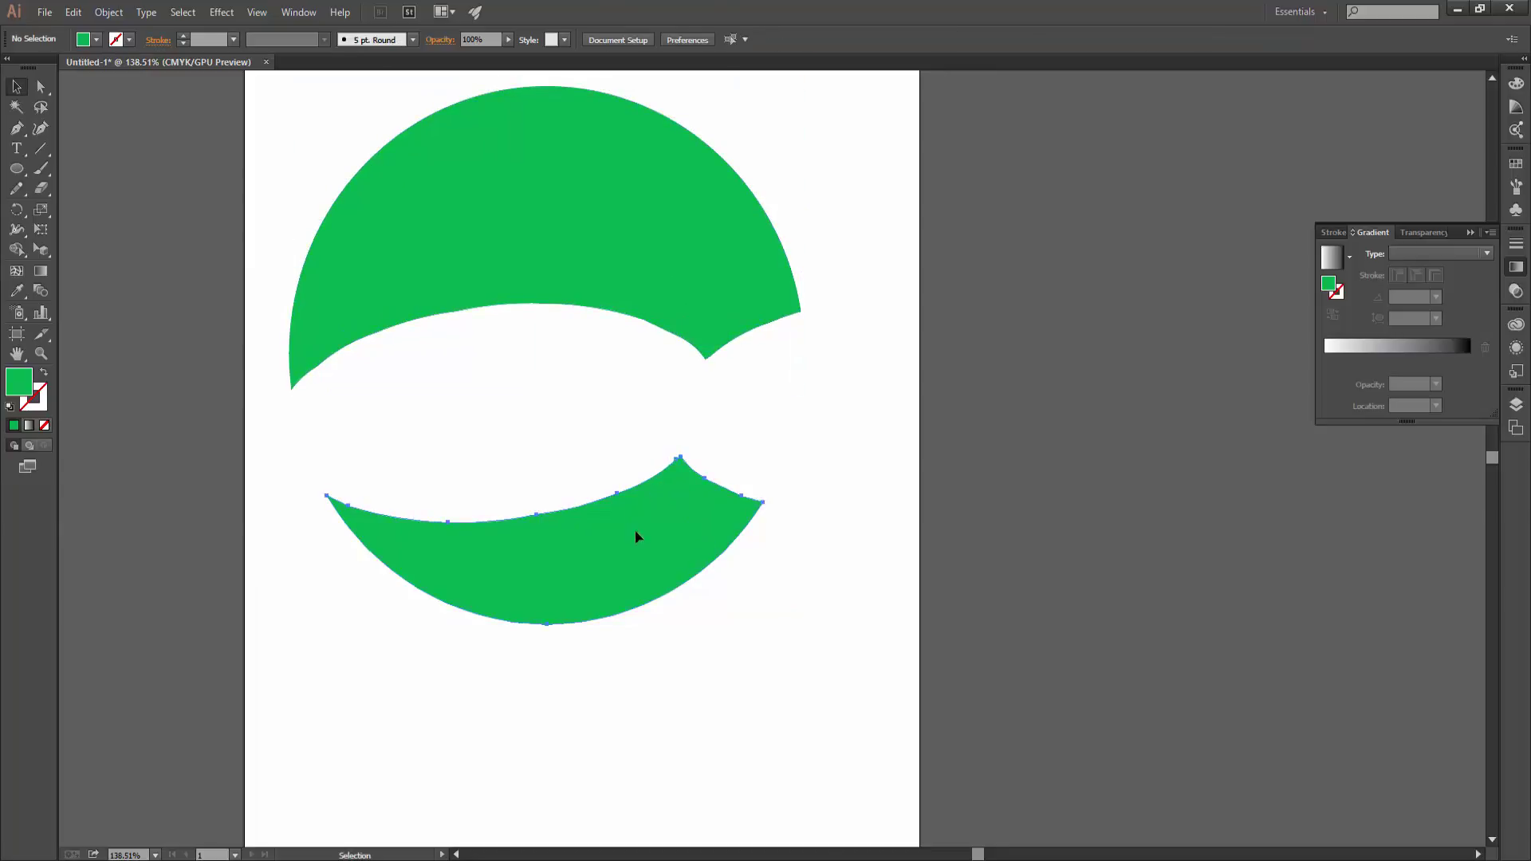
{"action": "left_click_drag", "start_coordinate": [635, 533], "coordinate": [761, 628]}
{"action": "left_click_drag", "start_coordinate": [680, 226], "coordinate": [716, 149]}
{"action": "key", "text": "ctrl+z"}
{"action": "key", "text": "ctrl+z"}
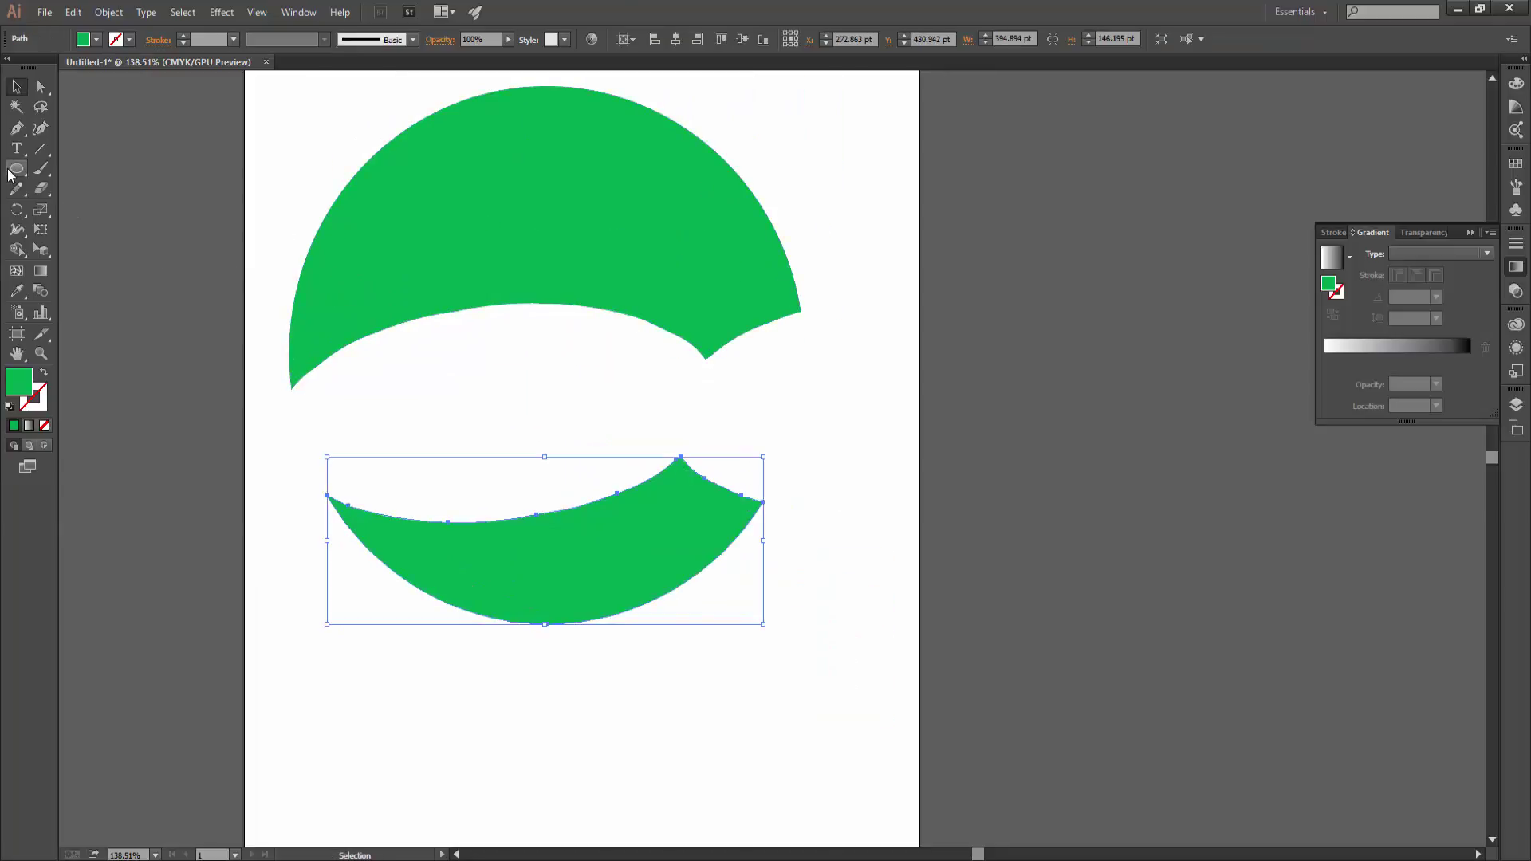
Reset the Eraser options to defaults and delete both green shapes.
{"action": "left_click", "coordinate": [43, 189]}
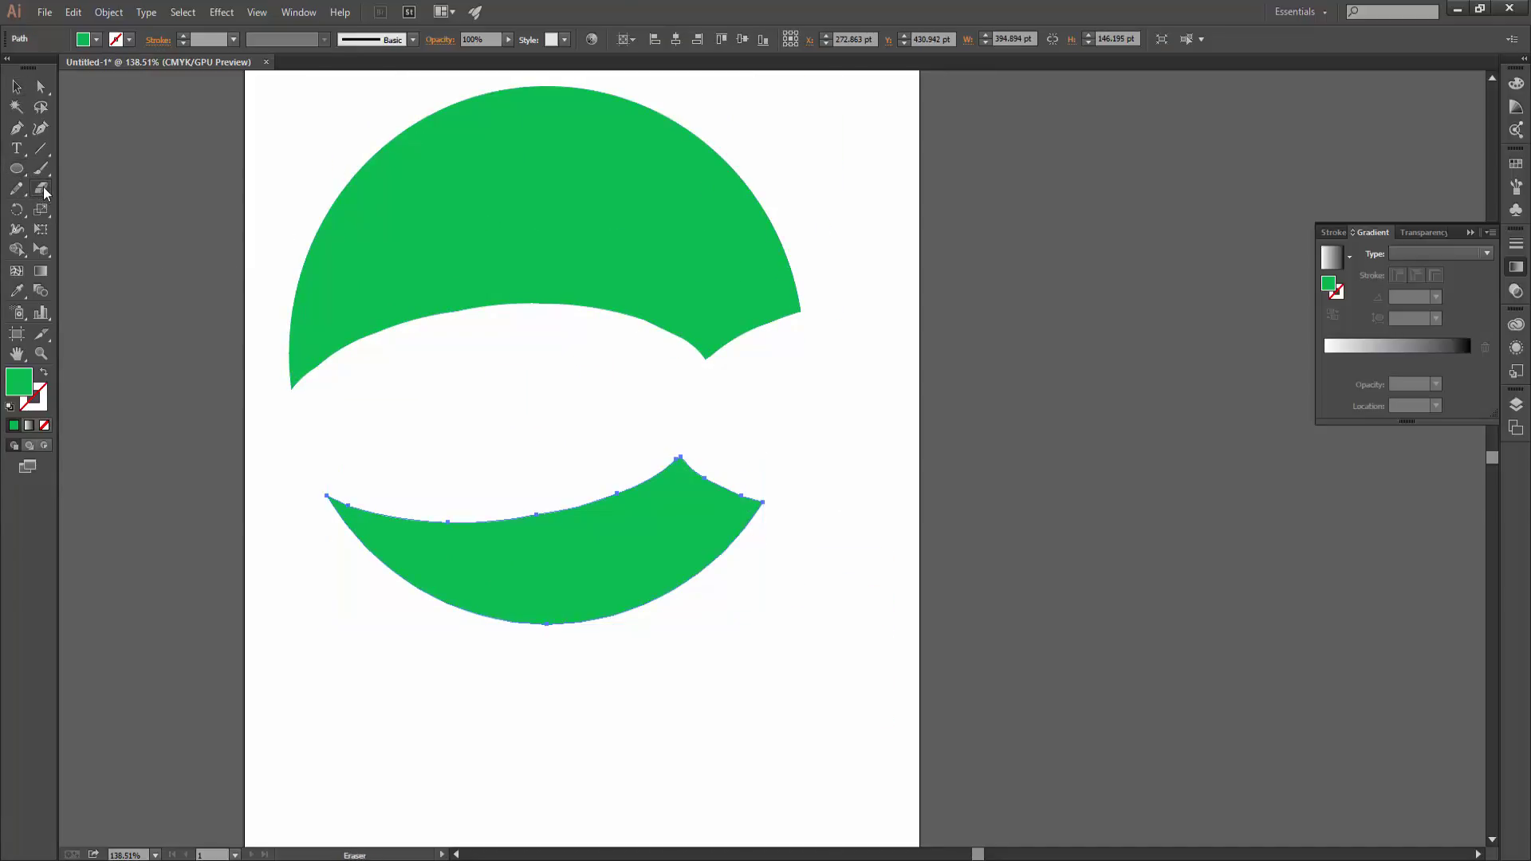
{"action": "double_click", "coordinate": [42, 189]}
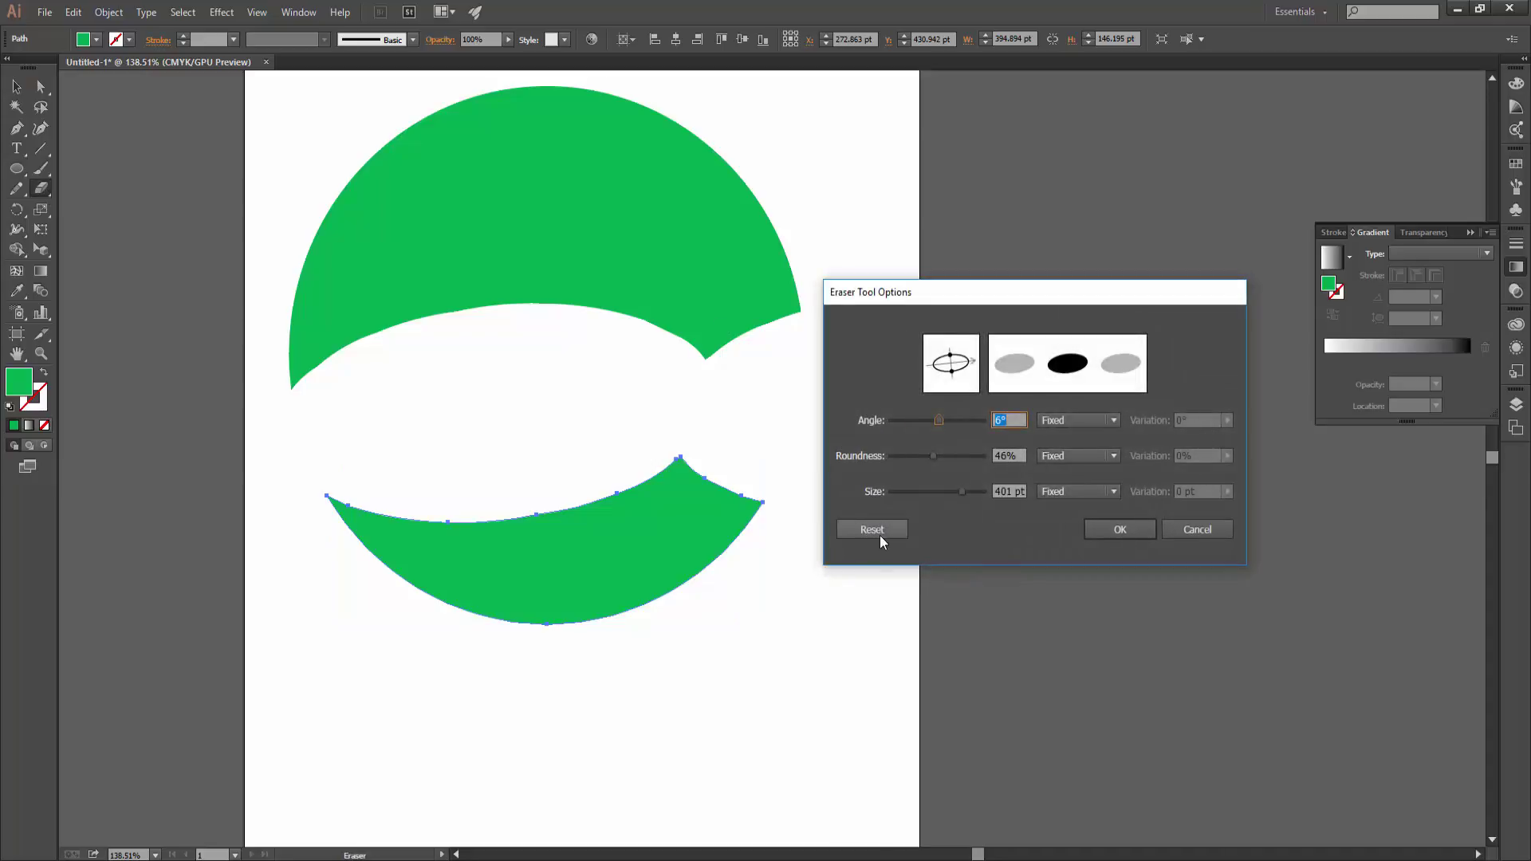
{"action": "left_click", "coordinate": [880, 536]}
{"action": "left_click", "coordinate": [1120, 532]}
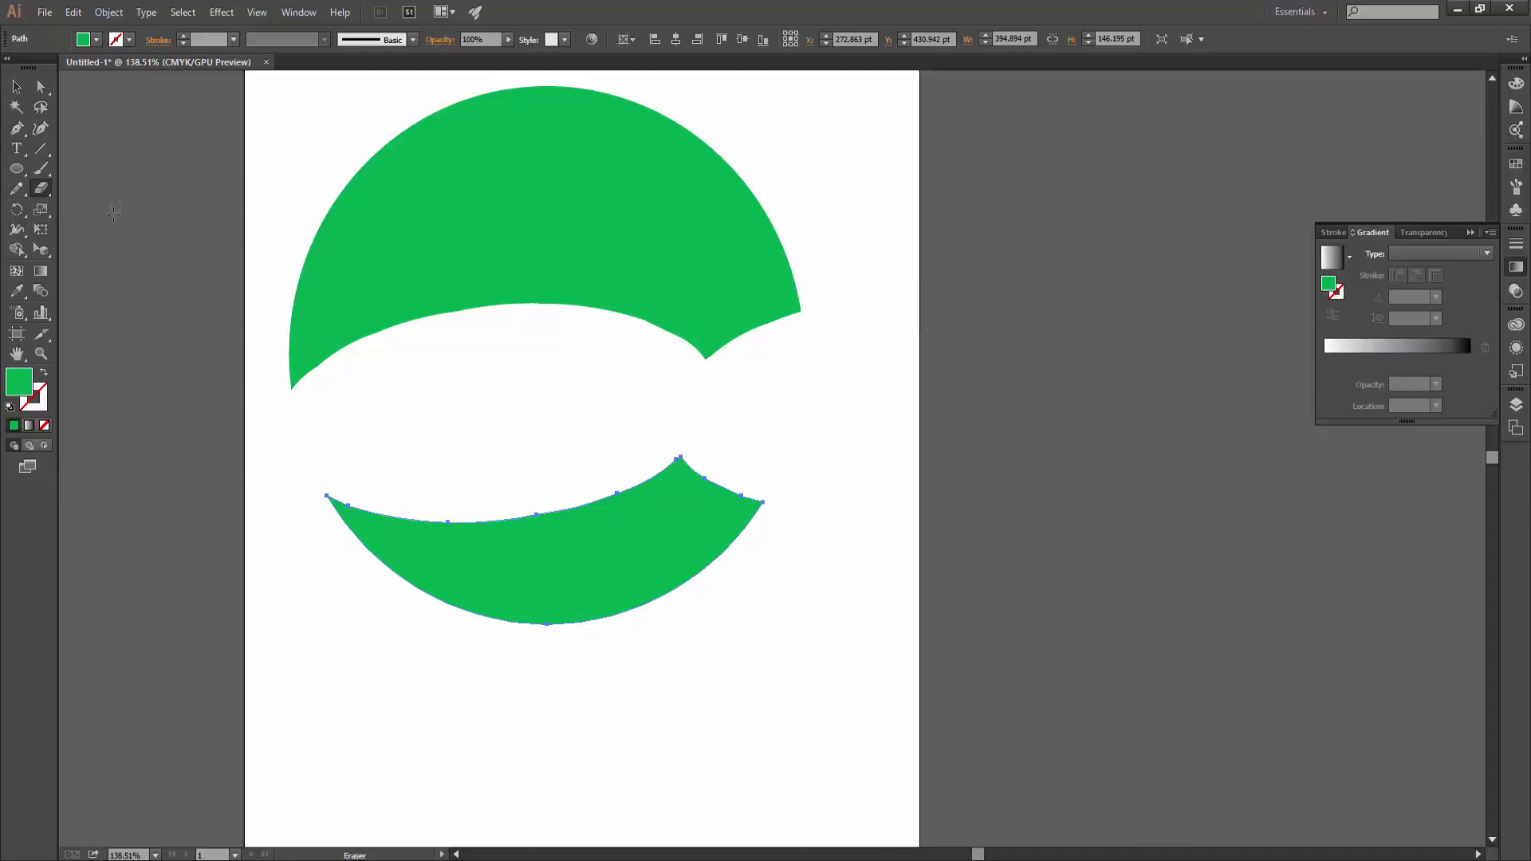
{"action": "key", "text": "v"}
{"action": "key", "text": "ctrl+a"}
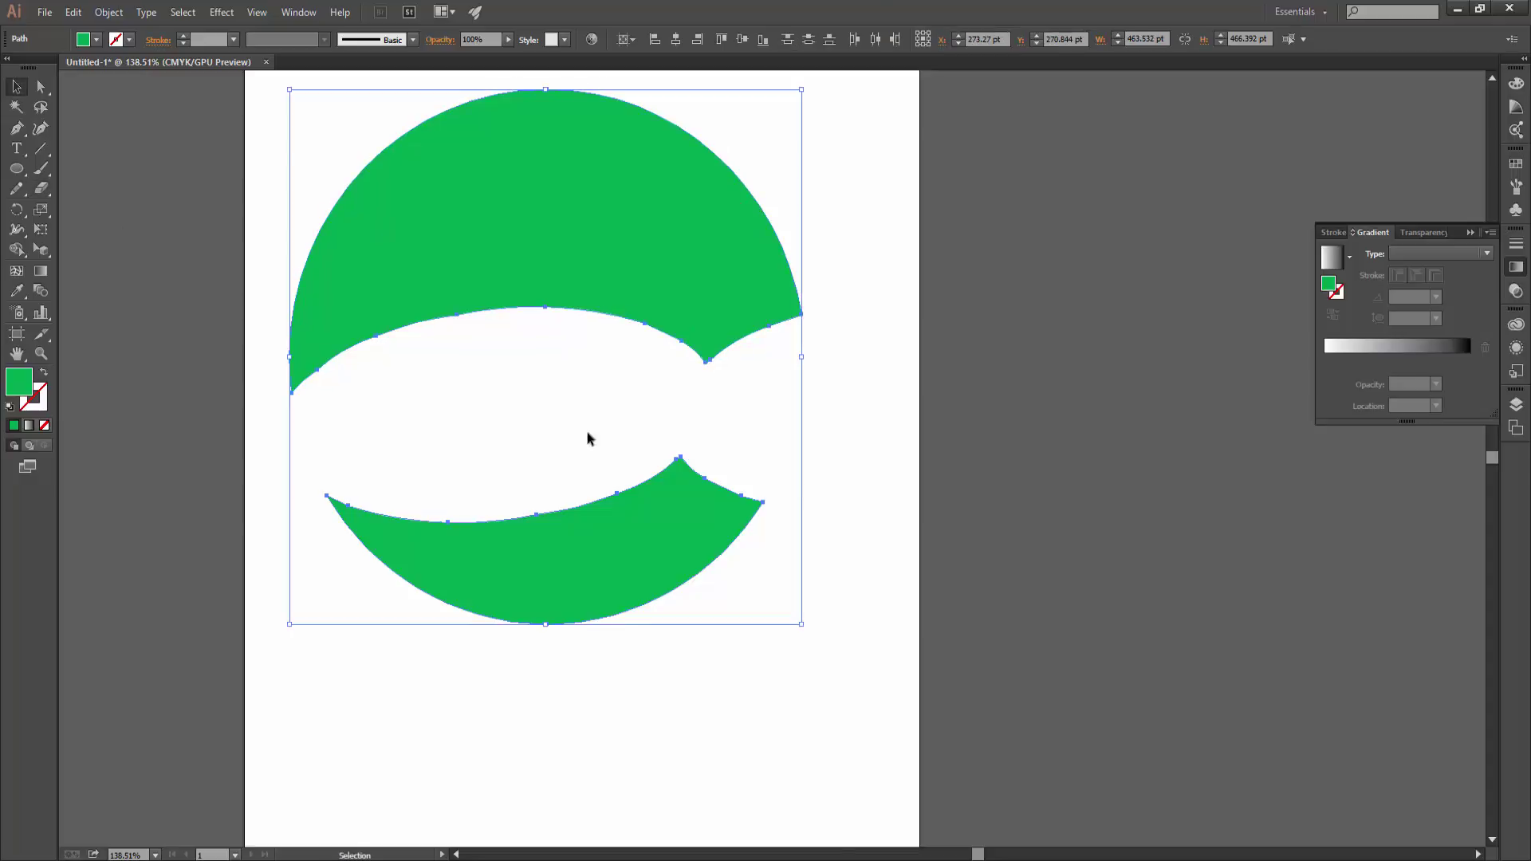
{"action": "key", "text": "Delete"}
{"action": "left_click", "coordinate": [17, 168]}
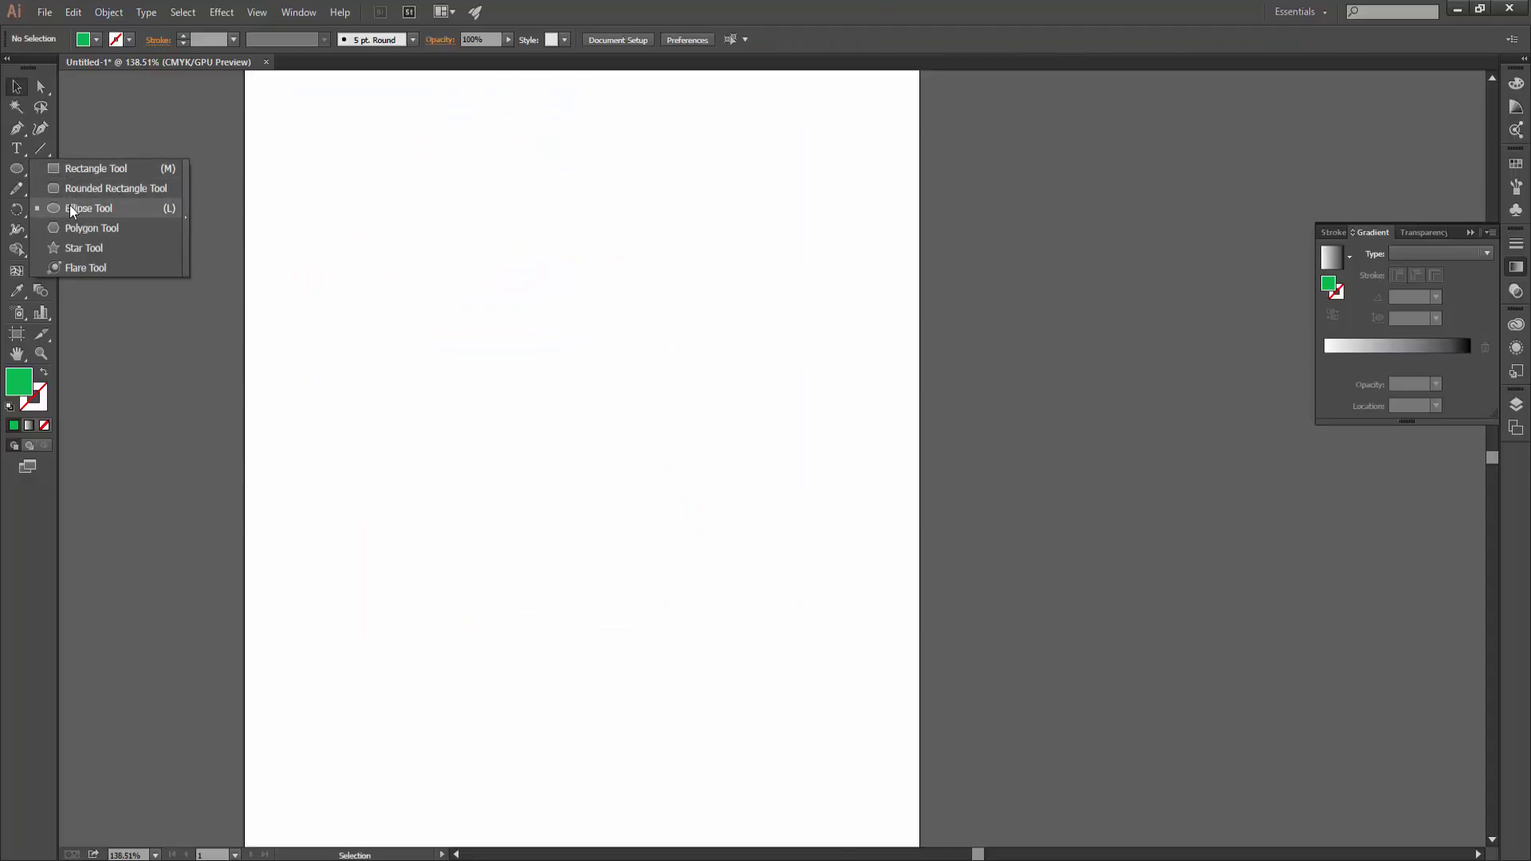
Draw a circle with no fill and a 5 pt black stroke.
{"action": "left_click", "coordinate": [70, 206]}
{"action": "left_click_drag", "start_coordinate": [552, 403], "coordinate": [737, 593]}
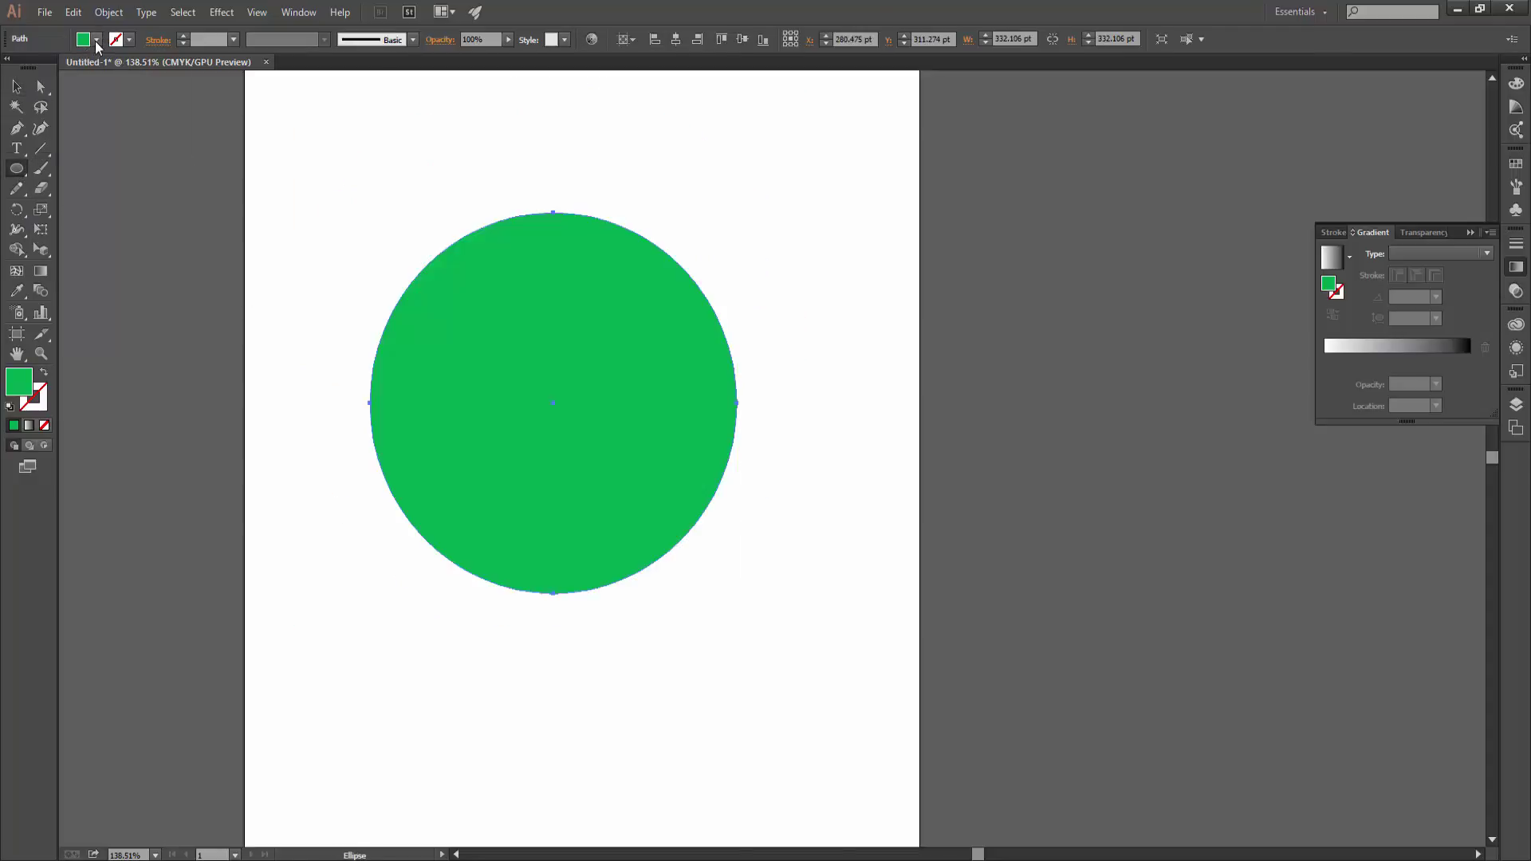
{"action": "left_click", "coordinate": [96, 41]}
{"action": "left_click", "coordinate": [10, 67]}
{"action": "left_click", "coordinate": [129, 39]}
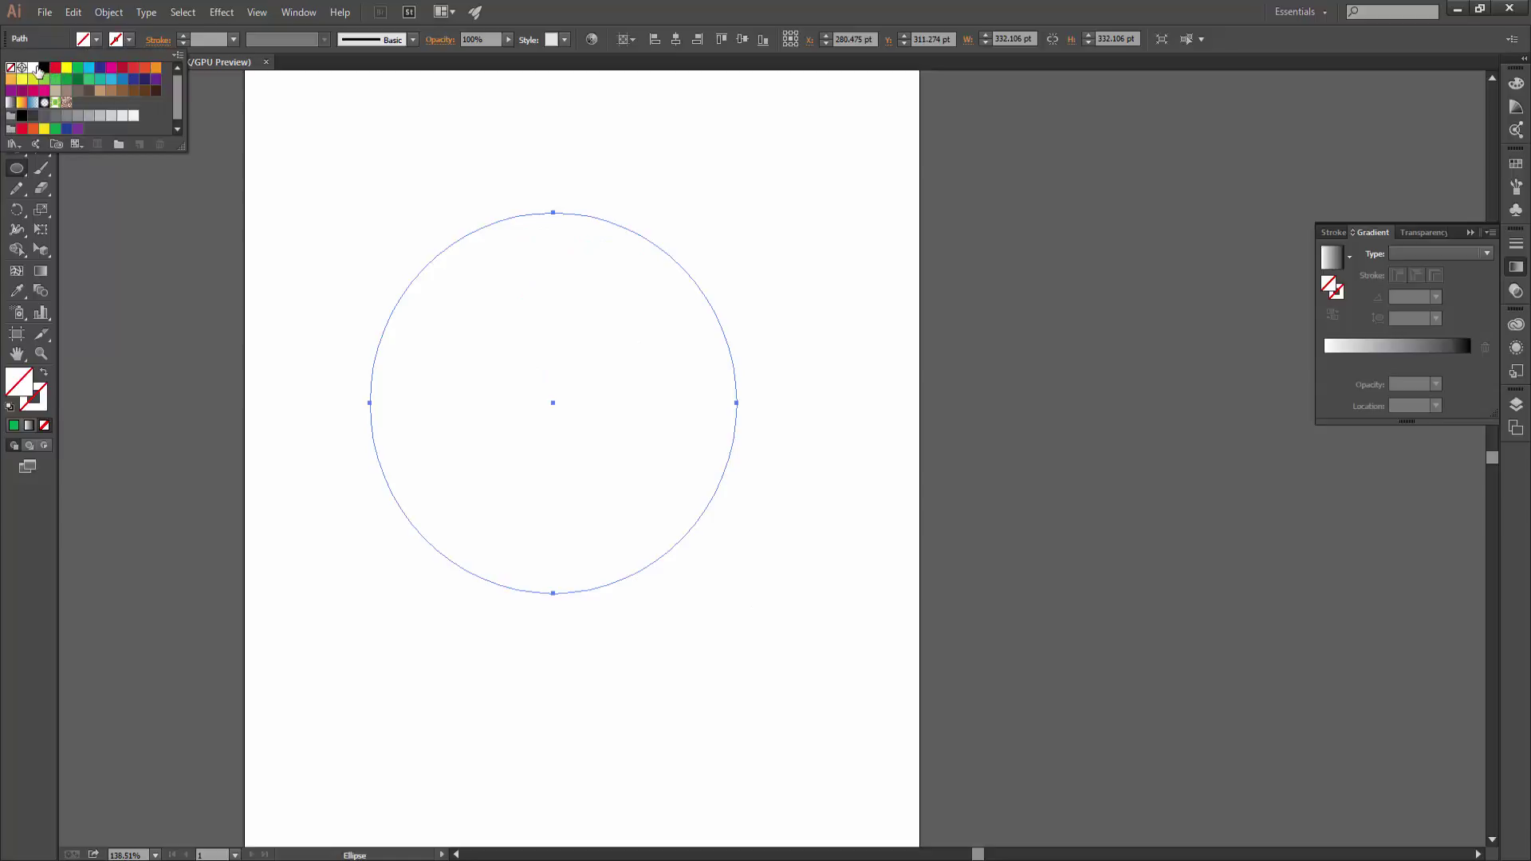
{"action": "left_click", "coordinate": [44, 68]}
{"action": "left_click", "coordinate": [183, 35]}
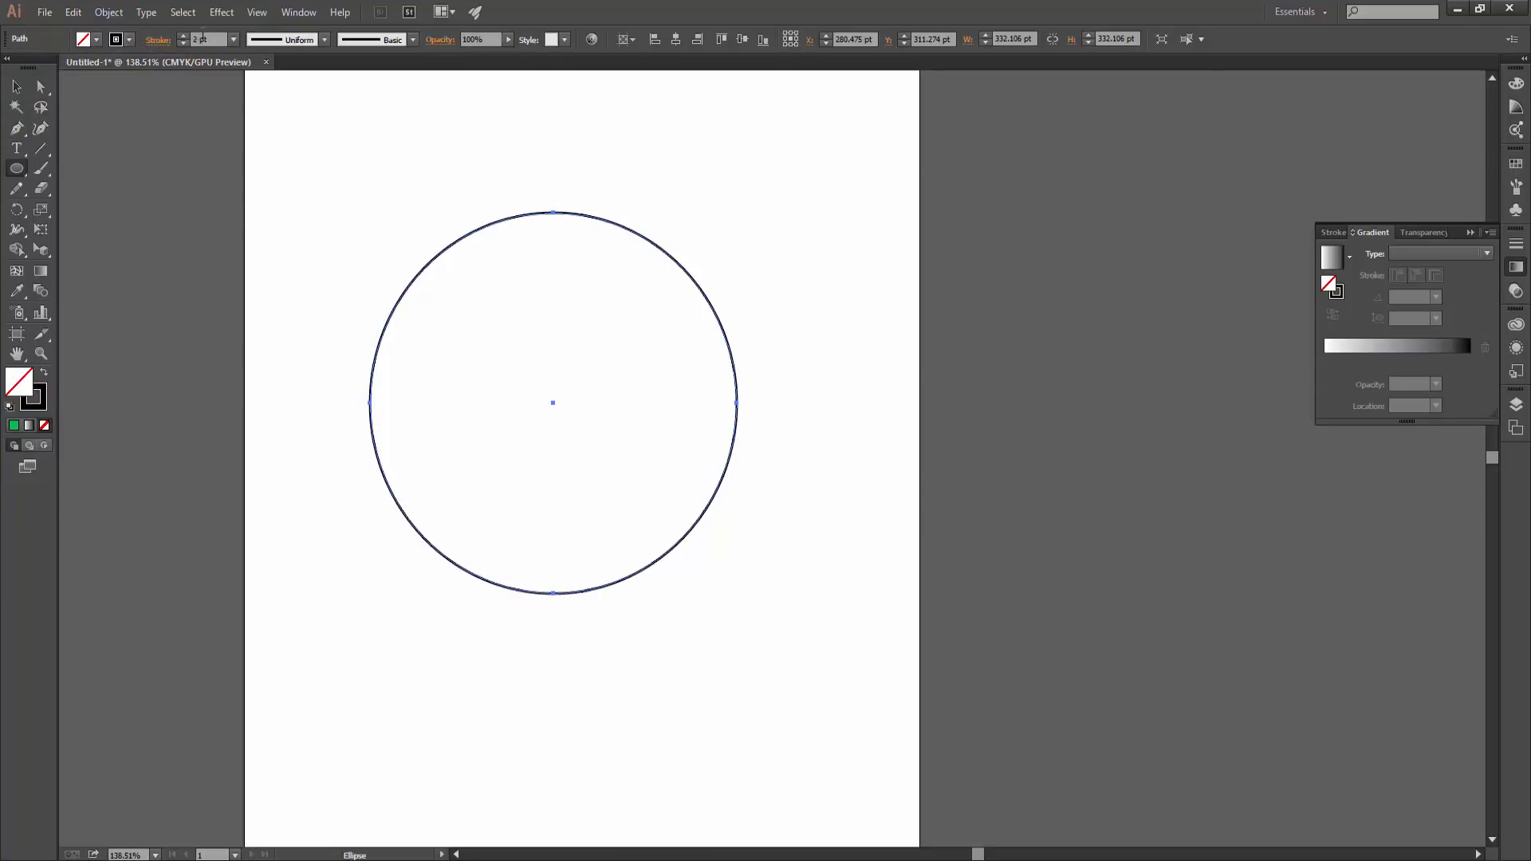
{"action": "left_click", "coordinate": [183, 35]}
Erase five crossing wavy gaps through the circle, then select the whole cut circle.
{"action": "left_click", "coordinate": [41, 188]}
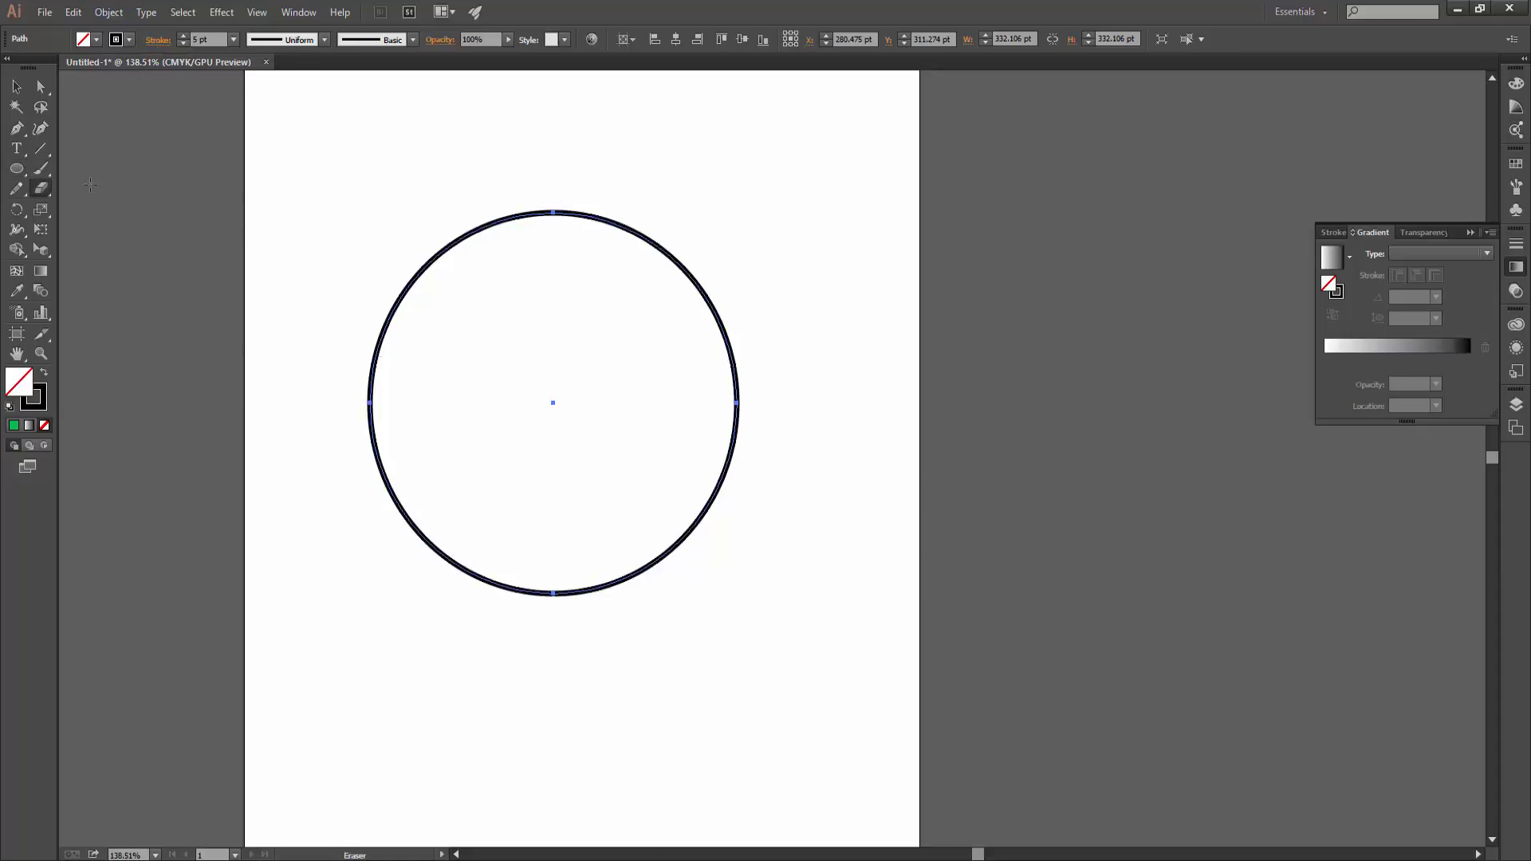
{"action": "mouse_move", "coordinate": [754, 422]}
{"action": "left_mouse_down"}
{"action": "mouse_move", "coordinate": [585, 444]}
{"action": "mouse_move", "coordinate": [310, 429]}
{"action": "left_mouse_up"}
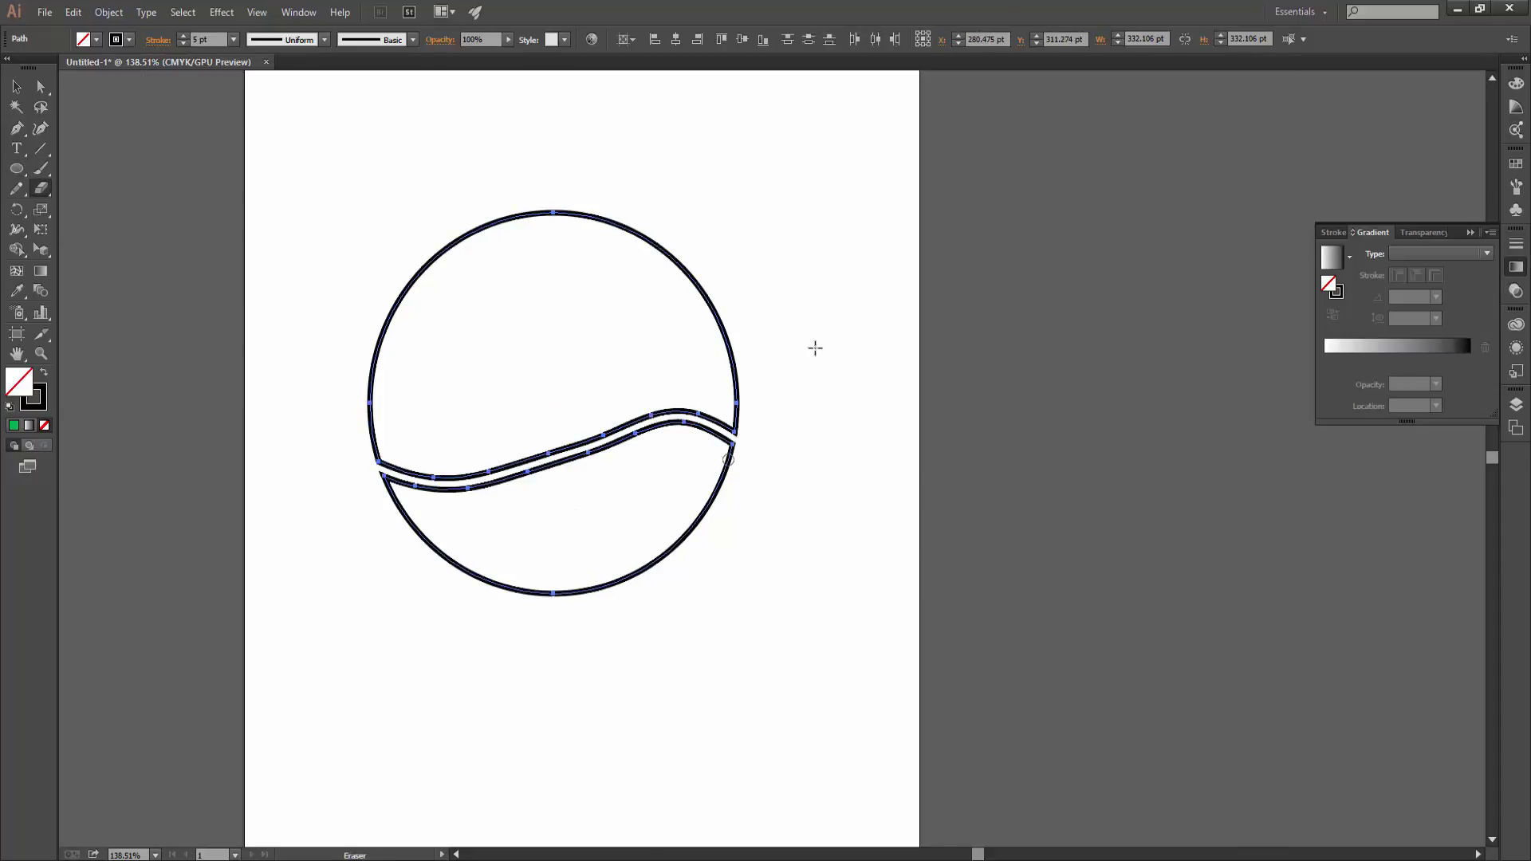
{"action": "mouse_move", "coordinate": [766, 335]}
{"action": "left_mouse_down"}
{"action": "mouse_move", "coordinate": [587, 365]}
{"action": "mouse_move", "coordinate": [343, 440]}
{"action": "left_mouse_up"}
{"action": "left_click_drag", "start_coordinate": [702, 260], "coordinate": [297, 362]}
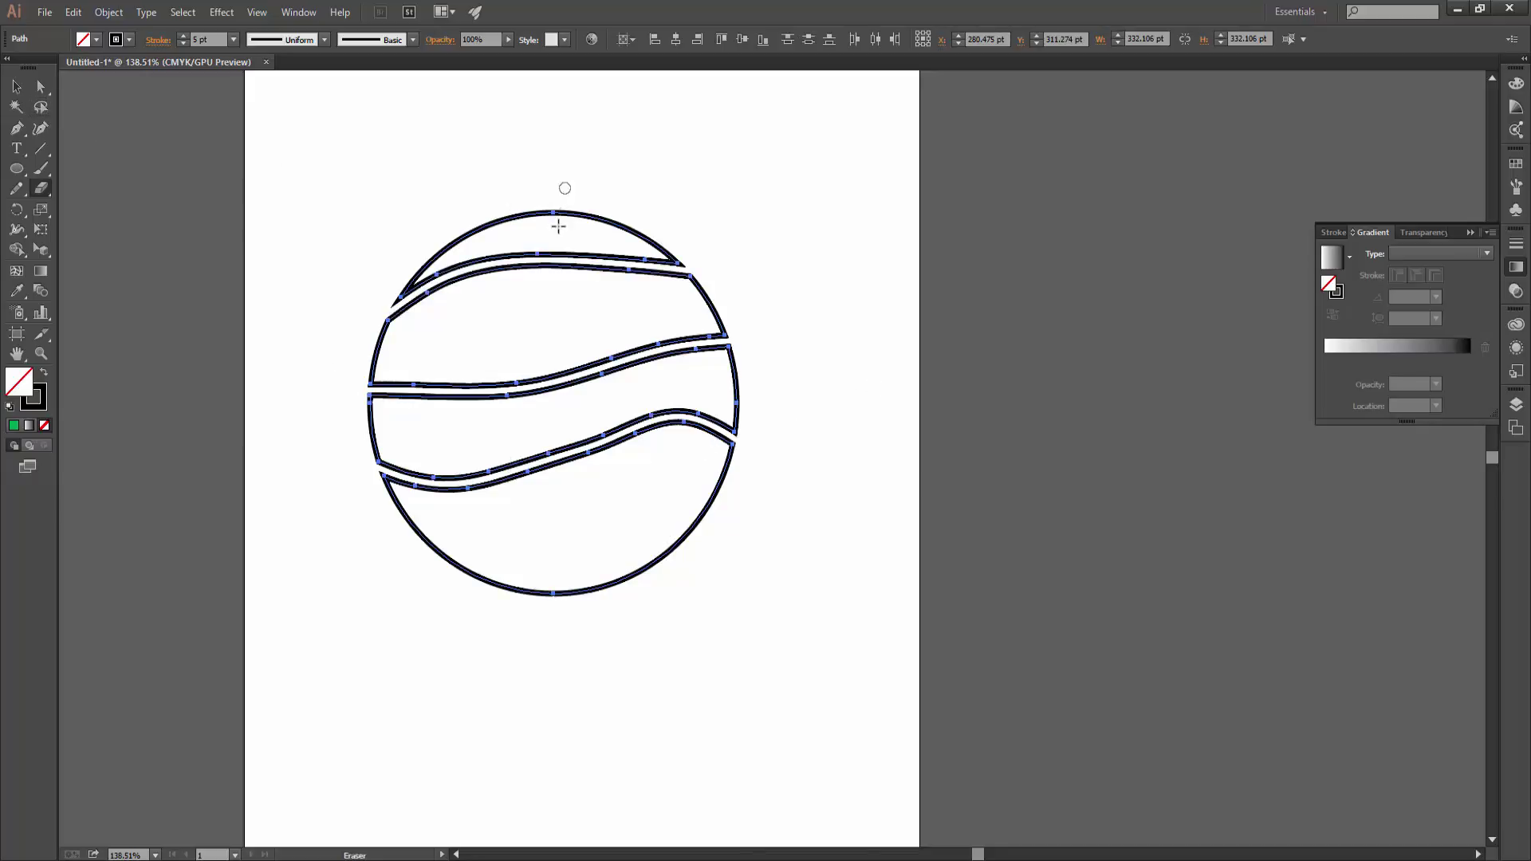
{"action": "left_click_drag", "start_coordinate": [562, 200], "coordinate": [510, 614]}
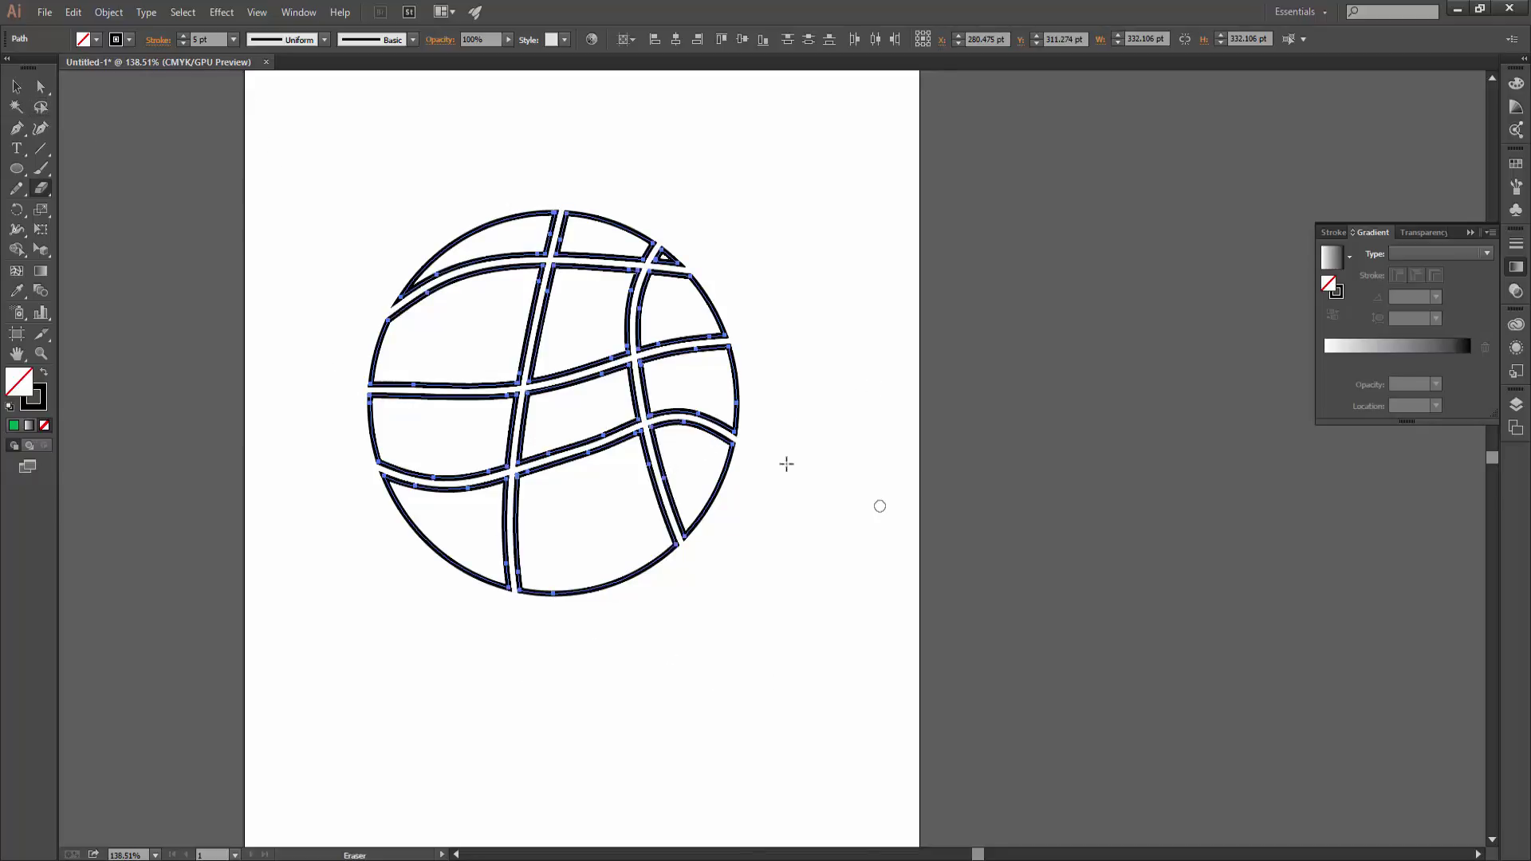
{"action": "left_click_drag", "start_coordinate": [638, 610], "coordinate": [542, 196]}
{"action": "left_click", "coordinate": [12, 90]}
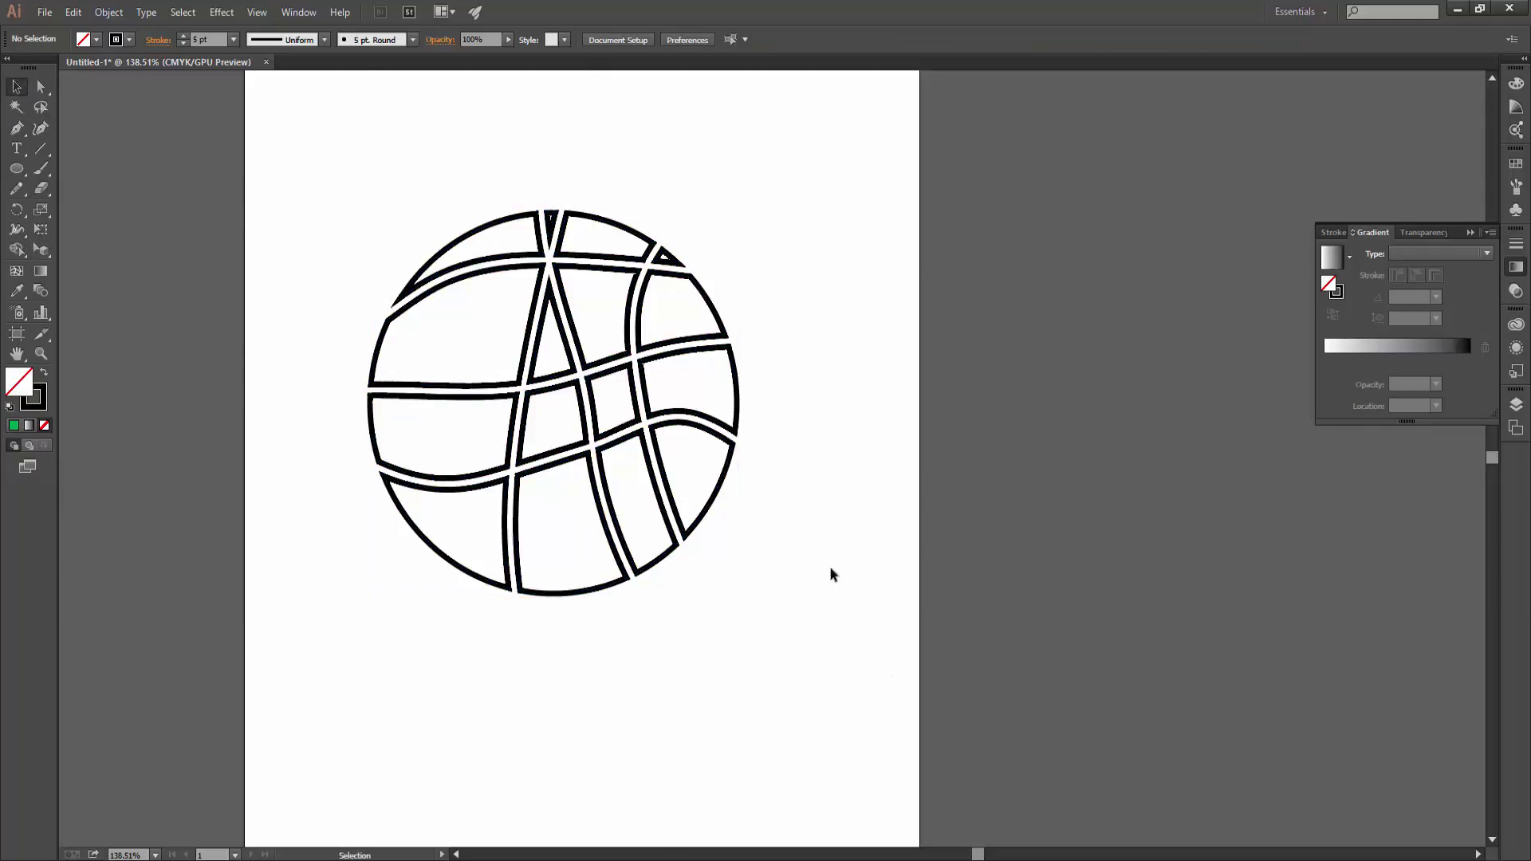
{"action": "left_click_drag", "start_coordinate": [829, 566], "coordinate": [330, 255]}
Set the pieces to no stroke and a cyan fill.
{"action": "left_click", "coordinate": [128, 40]}
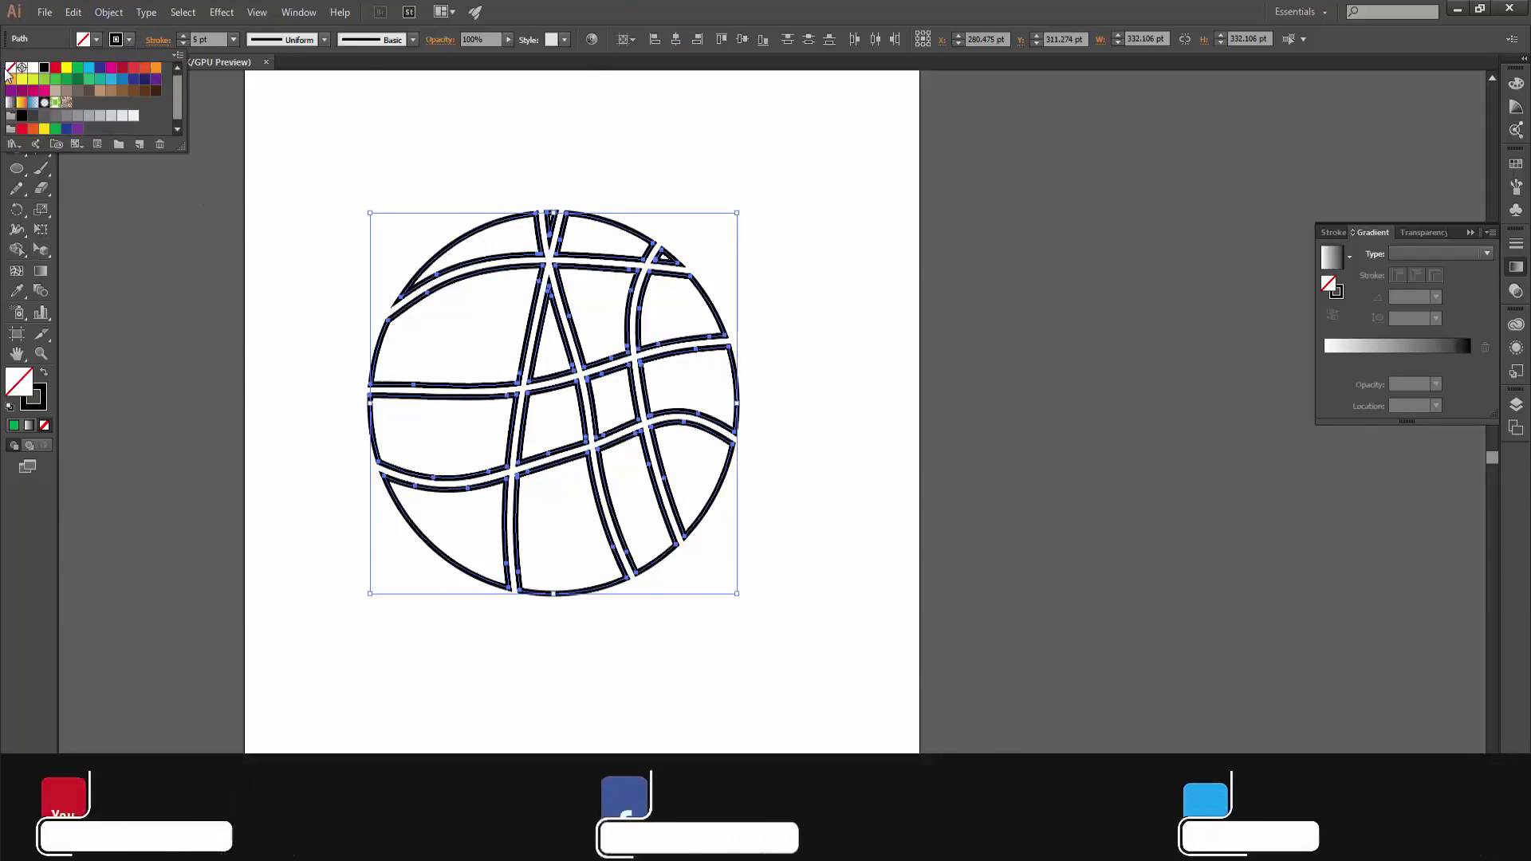
{"action": "left_click", "coordinate": [11, 67]}
{"action": "left_click", "coordinate": [96, 40]}
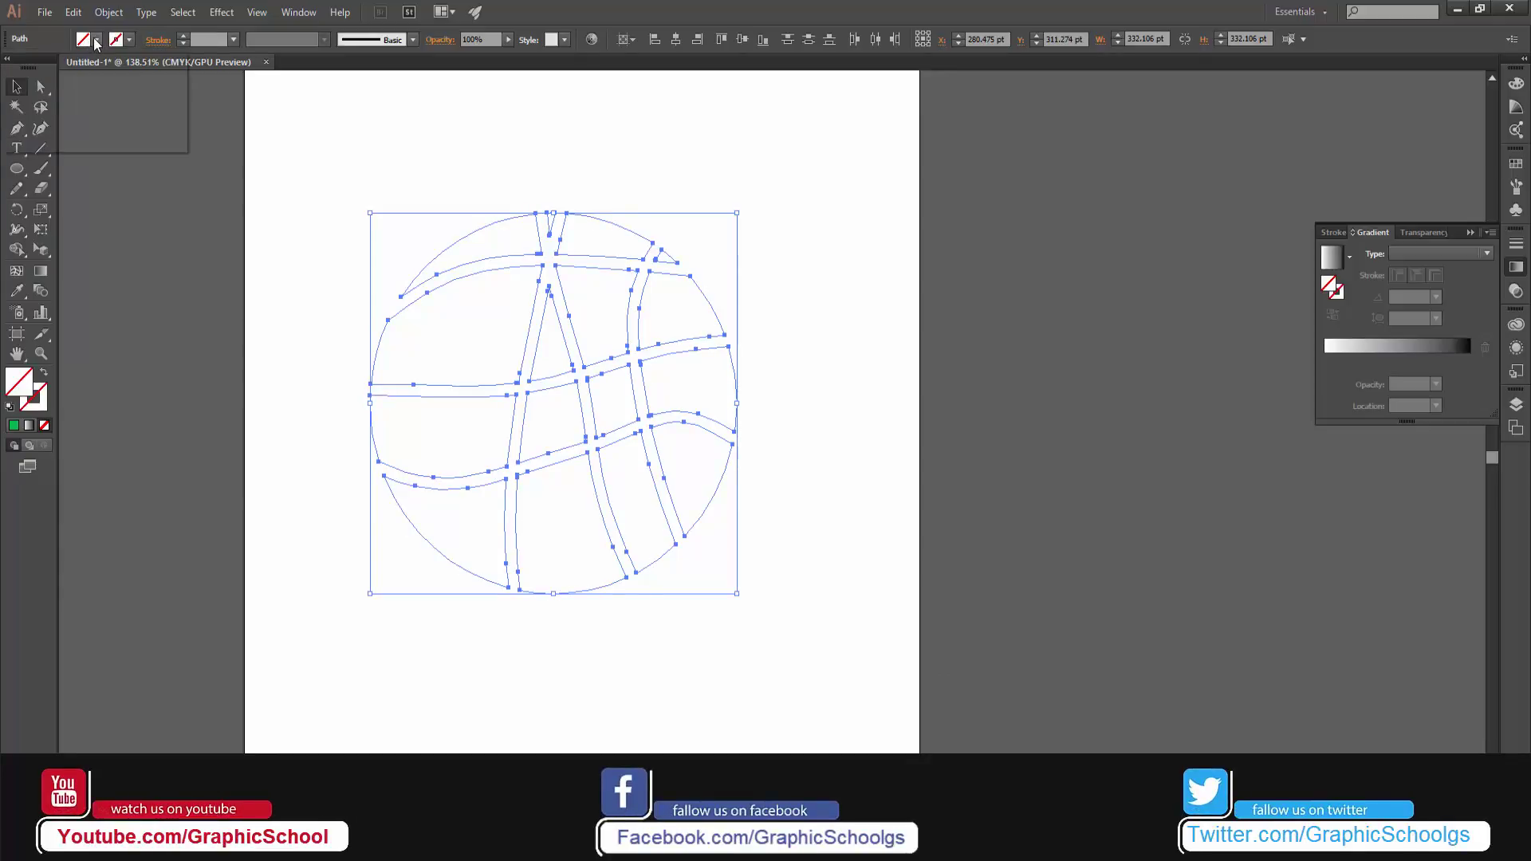
{"action": "left_click", "coordinate": [90, 68]}
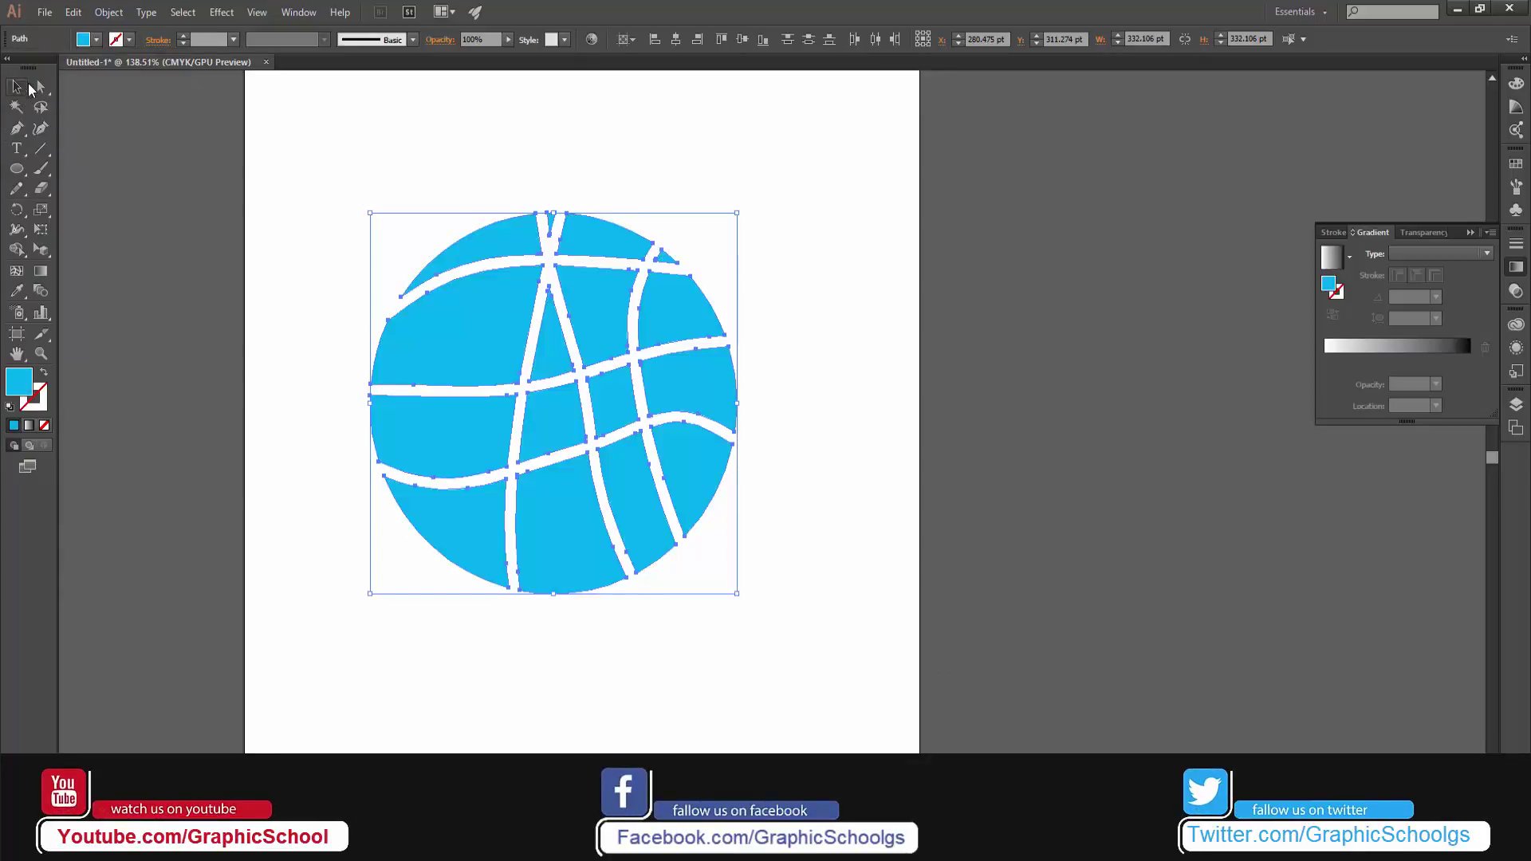
Drag four blue pieces outward, then select and delete them all.
{"action": "left_click", "coordinate": [86, 109]}
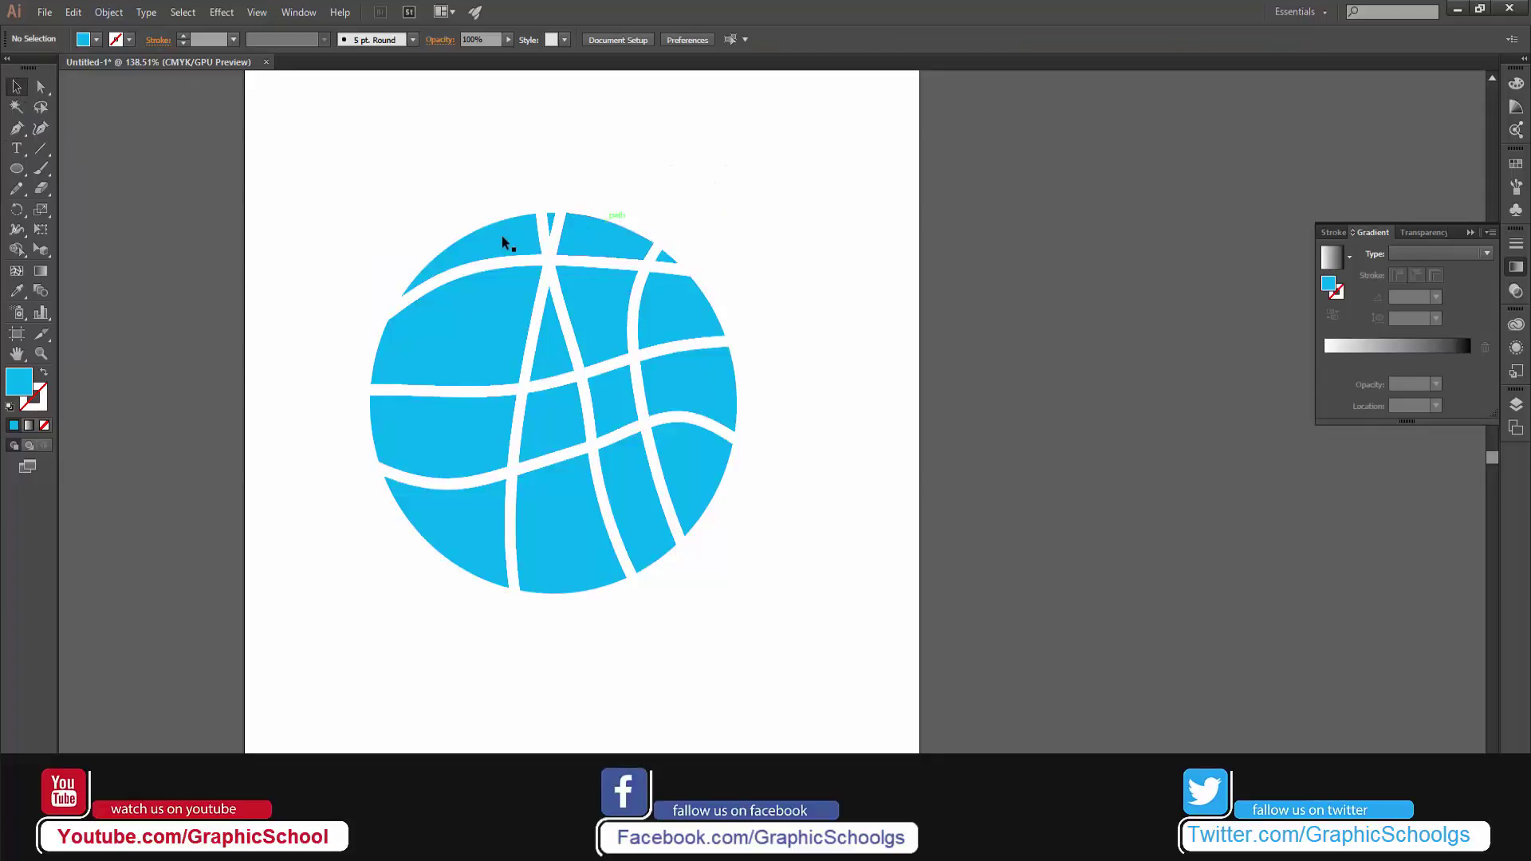
{"action": "left_click_drag", "start_coordinate": [502, 241], "coordinate": [432, 196]}
{"action": "left_click_drag", "start_coordinate": [375, 325], "coordinate": [141, 365]}
{"action": "left_click_drag", "start_coordinate": [435, 437], "coordinate": [260, 522]}
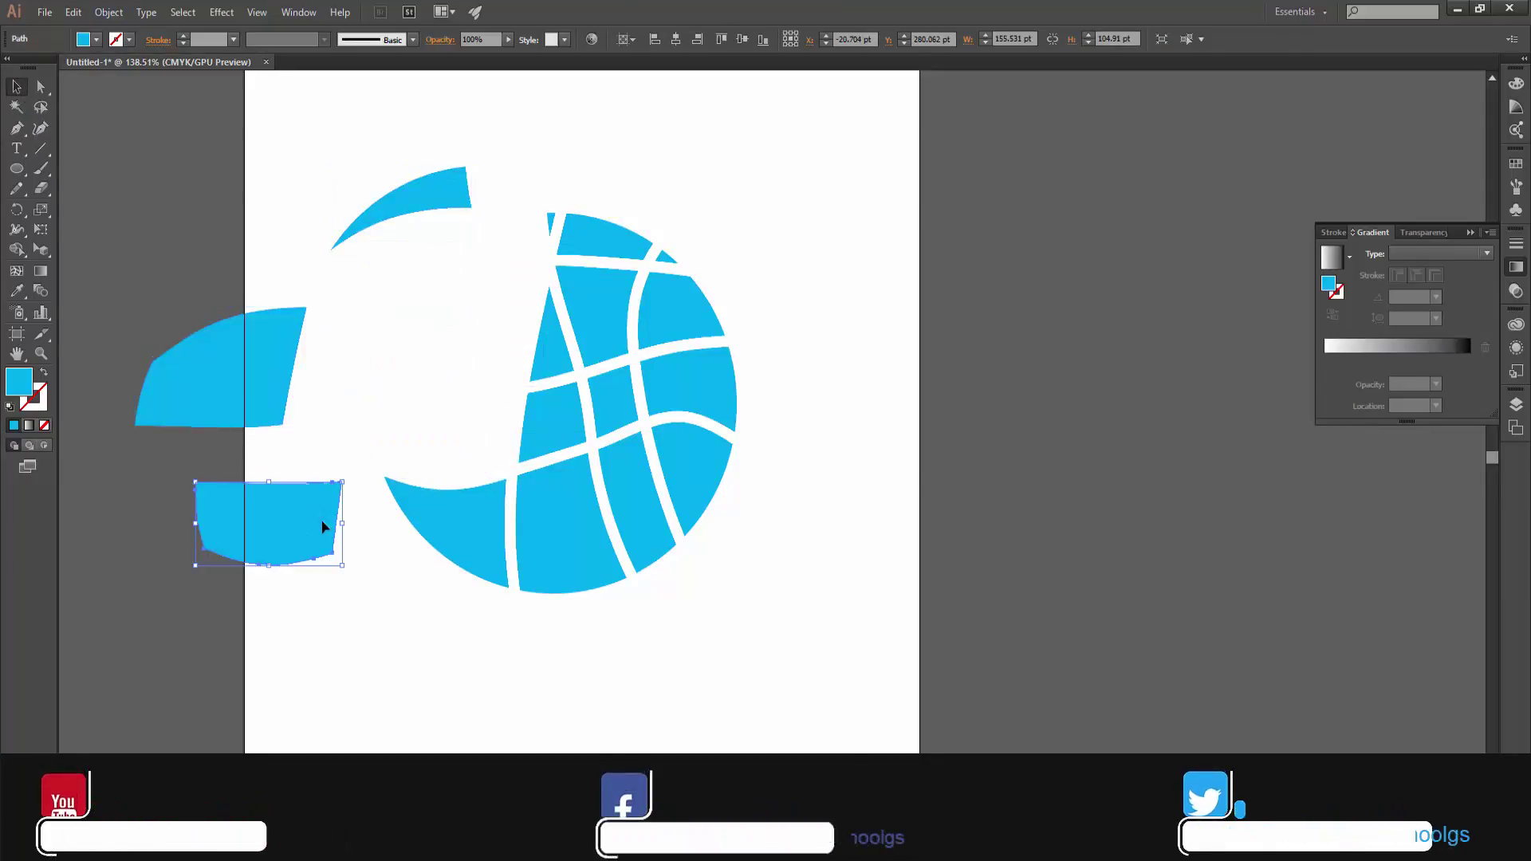
{"action": "left_click_drag", "start_coordinate": [468, 553], "coordinate": [469, 624]}
{"action": "left_click_drag", "start_coordinate": [906, 734], "coordinate": [152, 113]}
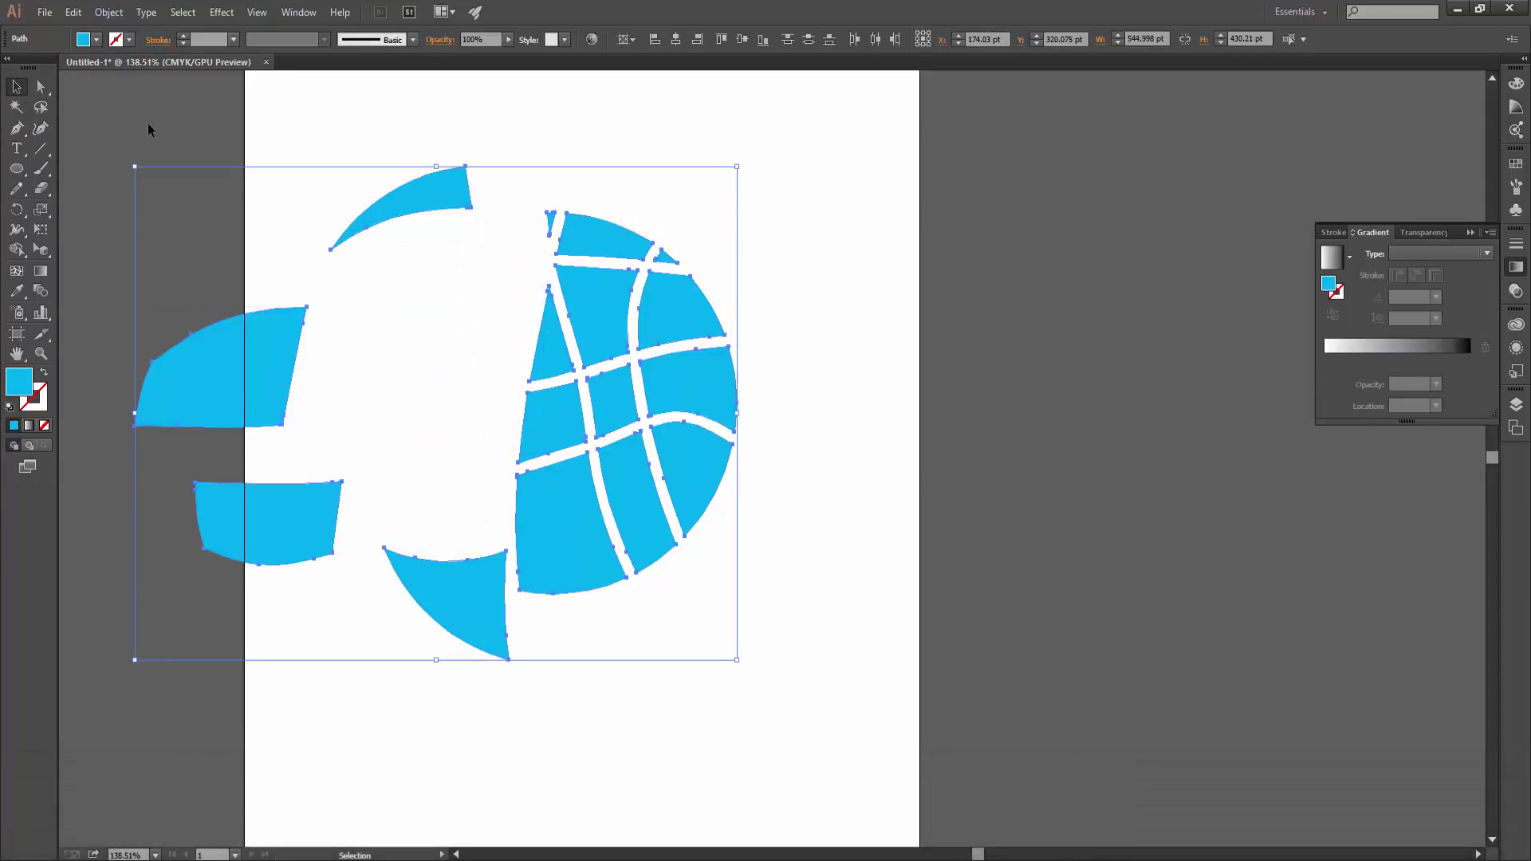
{"action": "key", "text": "Delete"}
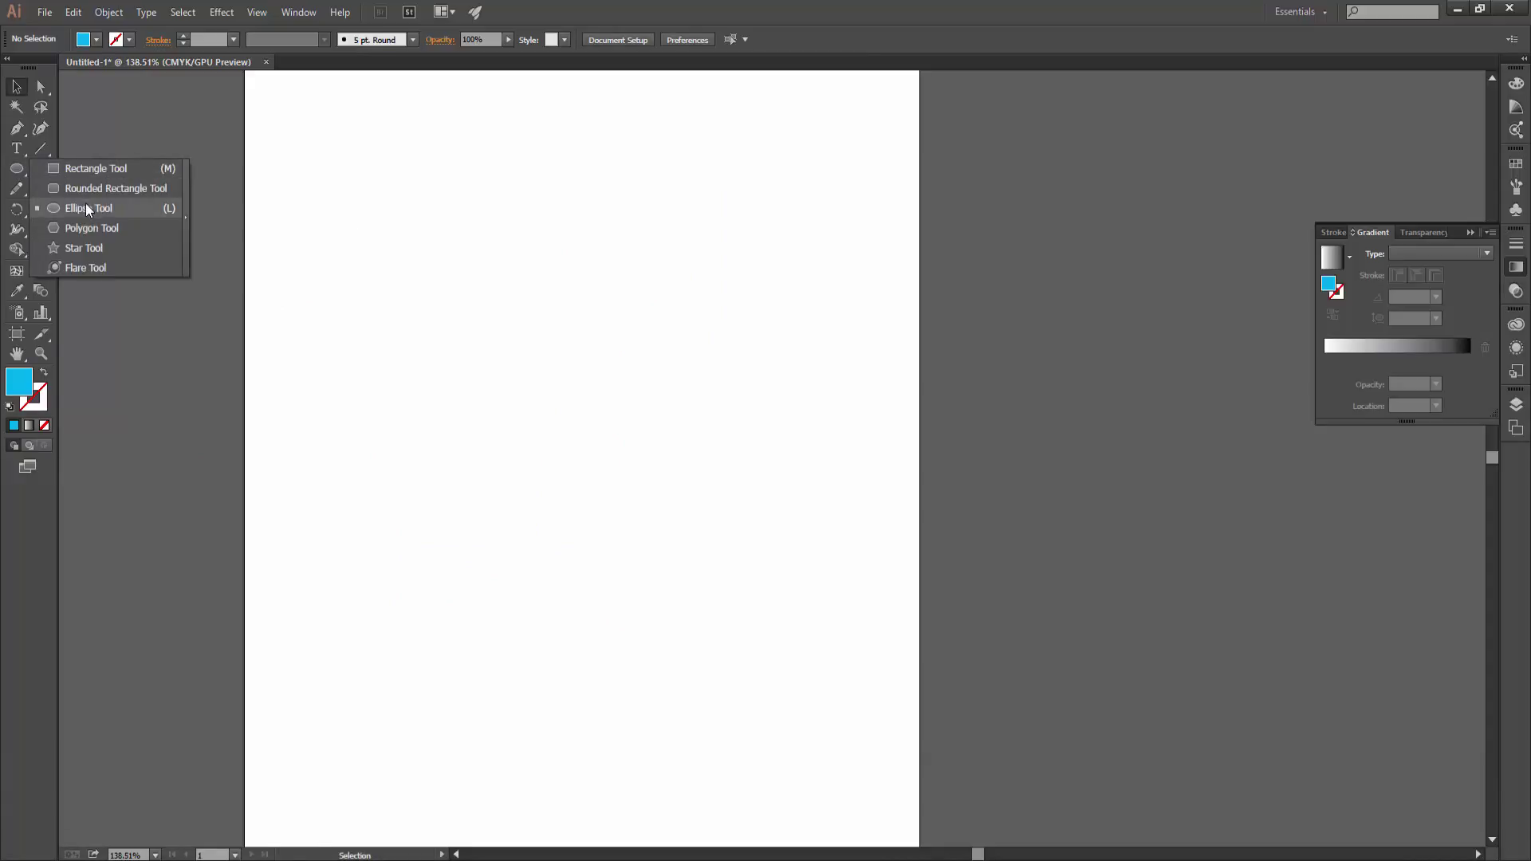
Draw a blue circle and erase three curved bands across its middle, bottom and top.
{"action": "left_click_drag", "start_coordinate": [17, 169], "coordinate": [84, 203]}
{"action": "left_click_drag", "start_coordinate": [499, 325], "coordinate": [691, 524]}
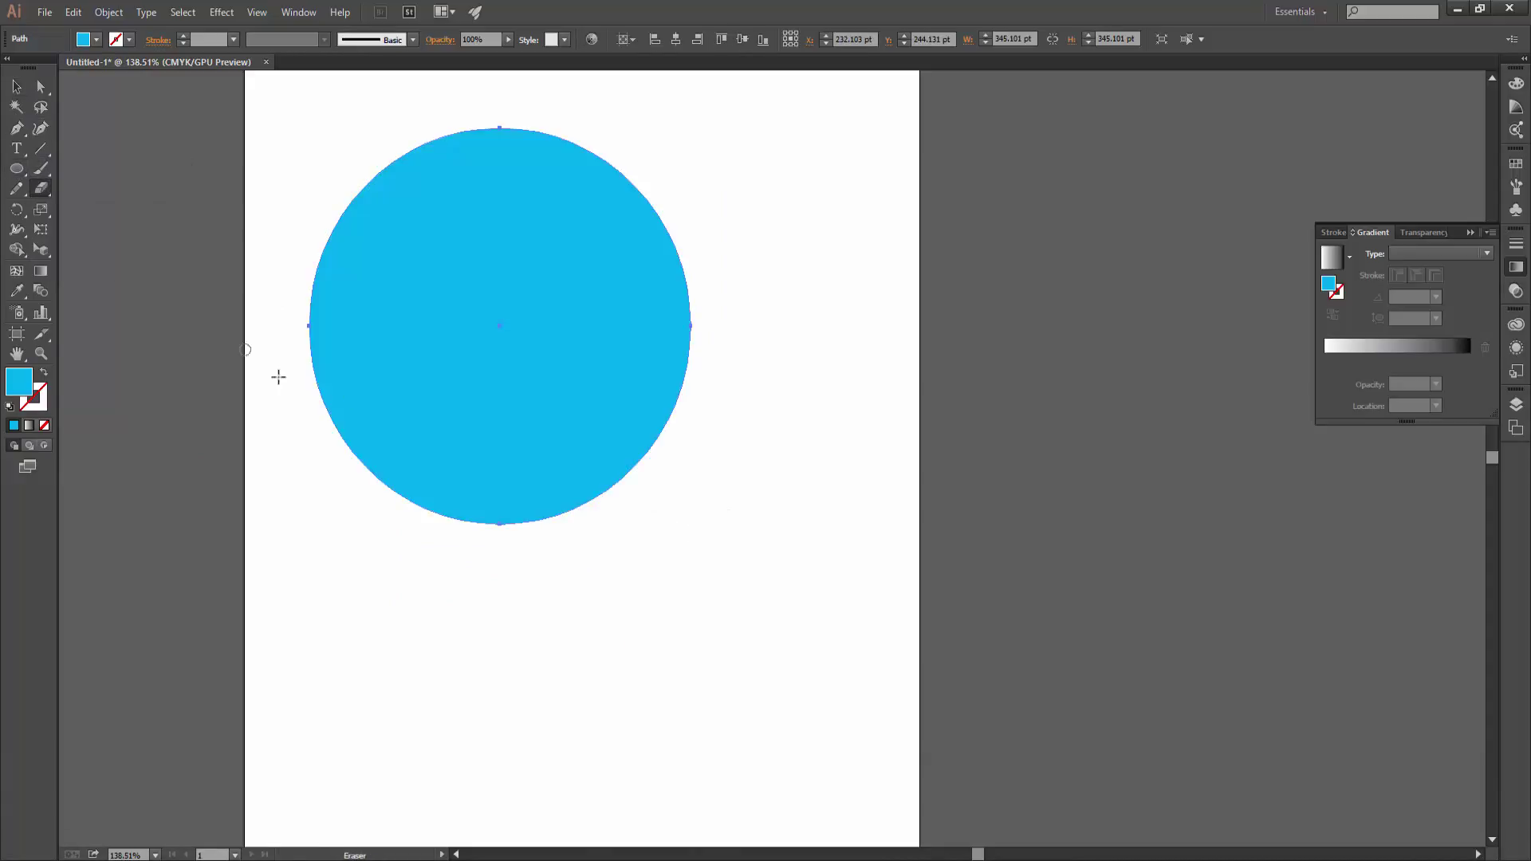
{"action": "left_click_drag", "start_coordinate": [279, 376], "coordinate": [957, 443]}
{"action": "left_click_drag", "start_coordinate": [333, 524], "coordinate": [1039, 462]}
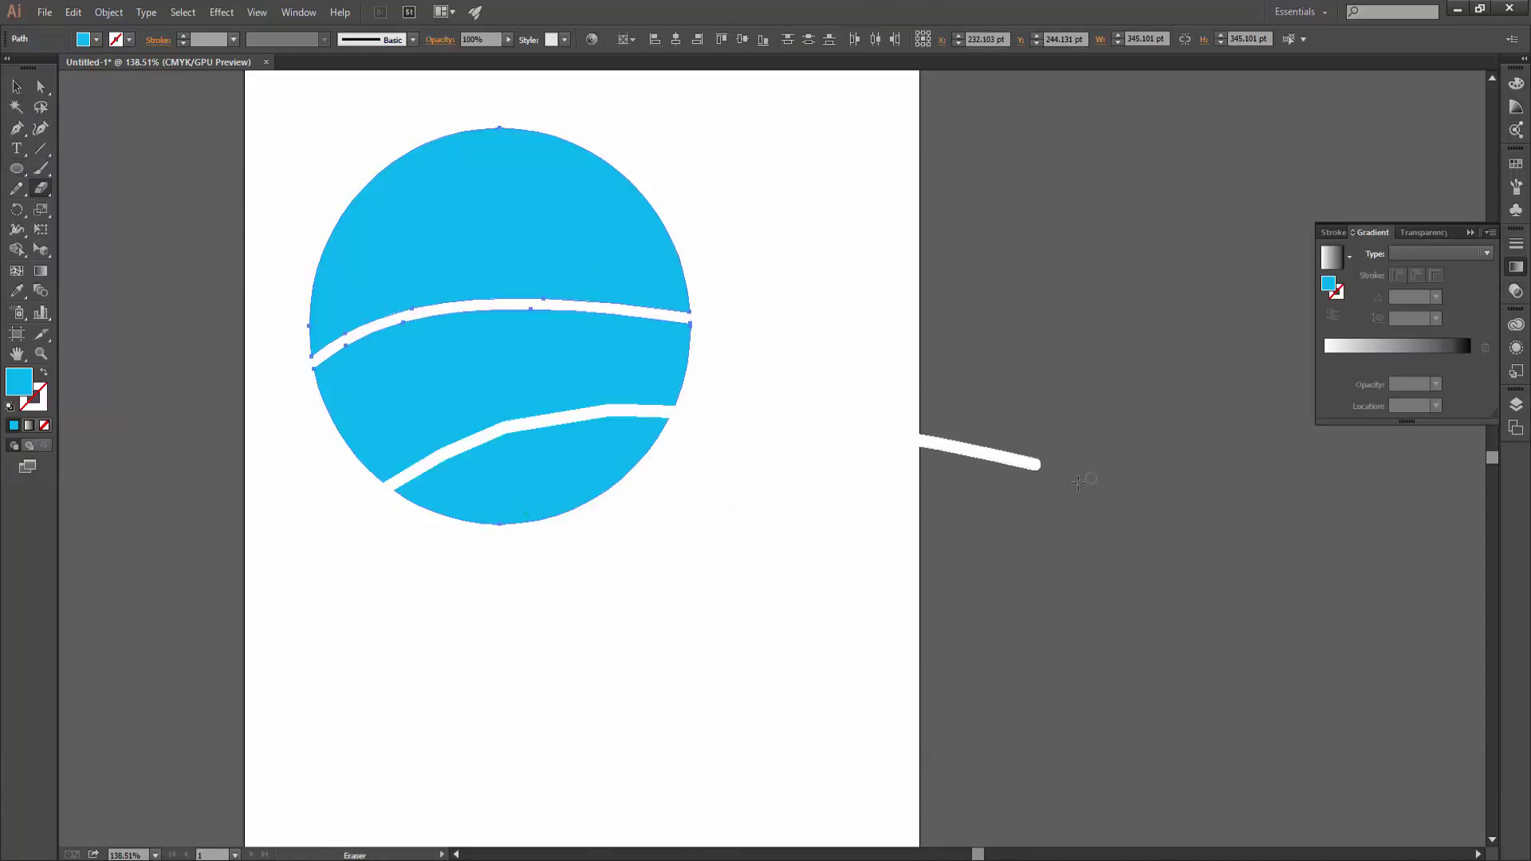
{"action": "left_click_drag", "start_coordinate": [263, 229], "coordinate": [797, 200]}
{"action": "left_click", "coordinate": [16, 86]}
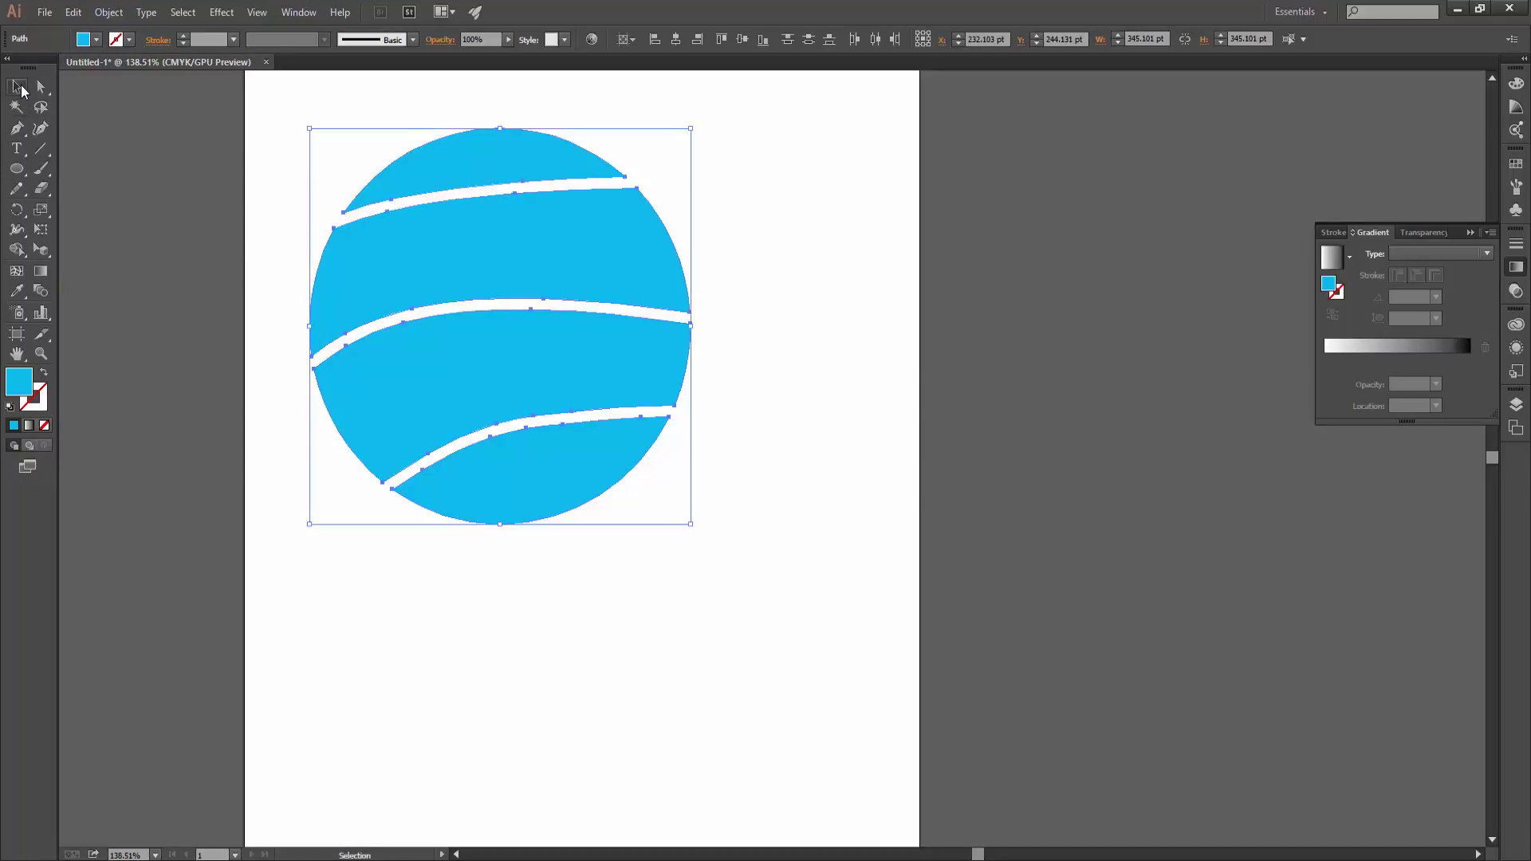
{"action": "left_click", "coordinate": [156, 252]}
{"action": "mouse_move", "coordinate": [40, 189]}
{"action": "left_mouse_down"}
{"action": "mouse_move", "coordinate": [107, 230]}
{"action": "mouse_move", "coordinate": [108, 209]}
{"action": "mouse_move", "coordinate": [179, 229]}
{"action": "mouse_move", "coordinate": [643, 427]}
{"action": "left_mouse_up"}
{"action": "scroll", "coordinate": [595, 370], "scroll_direction": "up", "scroll_amount": 1}
{"action": "scroll", "coordinate": [595, 369], "scroll_direction": "up", "scroll_amount": 1}
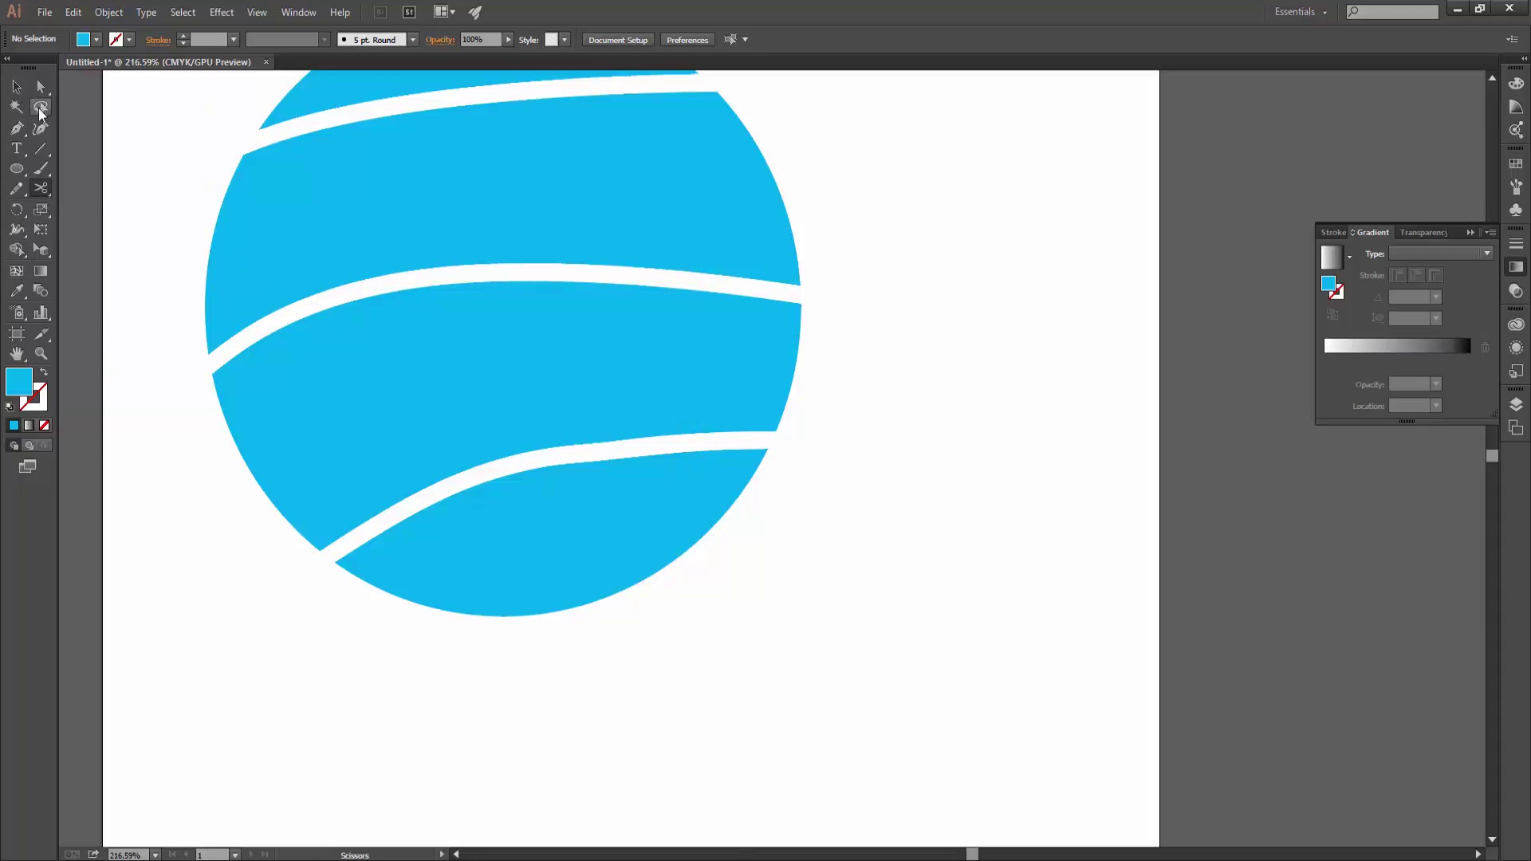
Cut the bottom slice at two points with the Scissors tool.
{"action": "key", "text": "v"}
{"action": "left_click", "coordinate": [658, 514]}
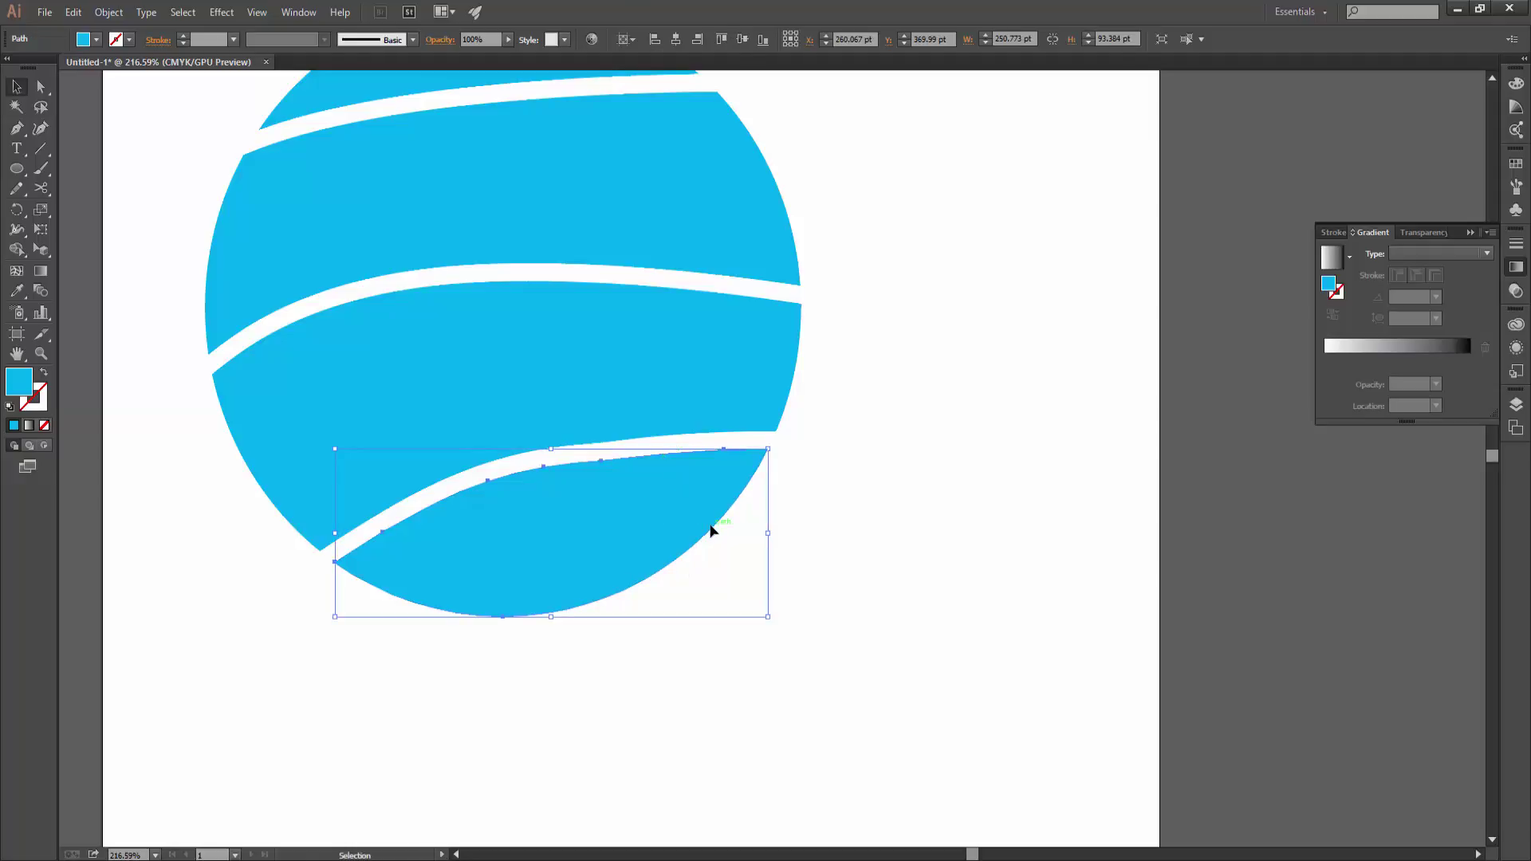
{"action": "left_click", "coordinate": [40, 188]}
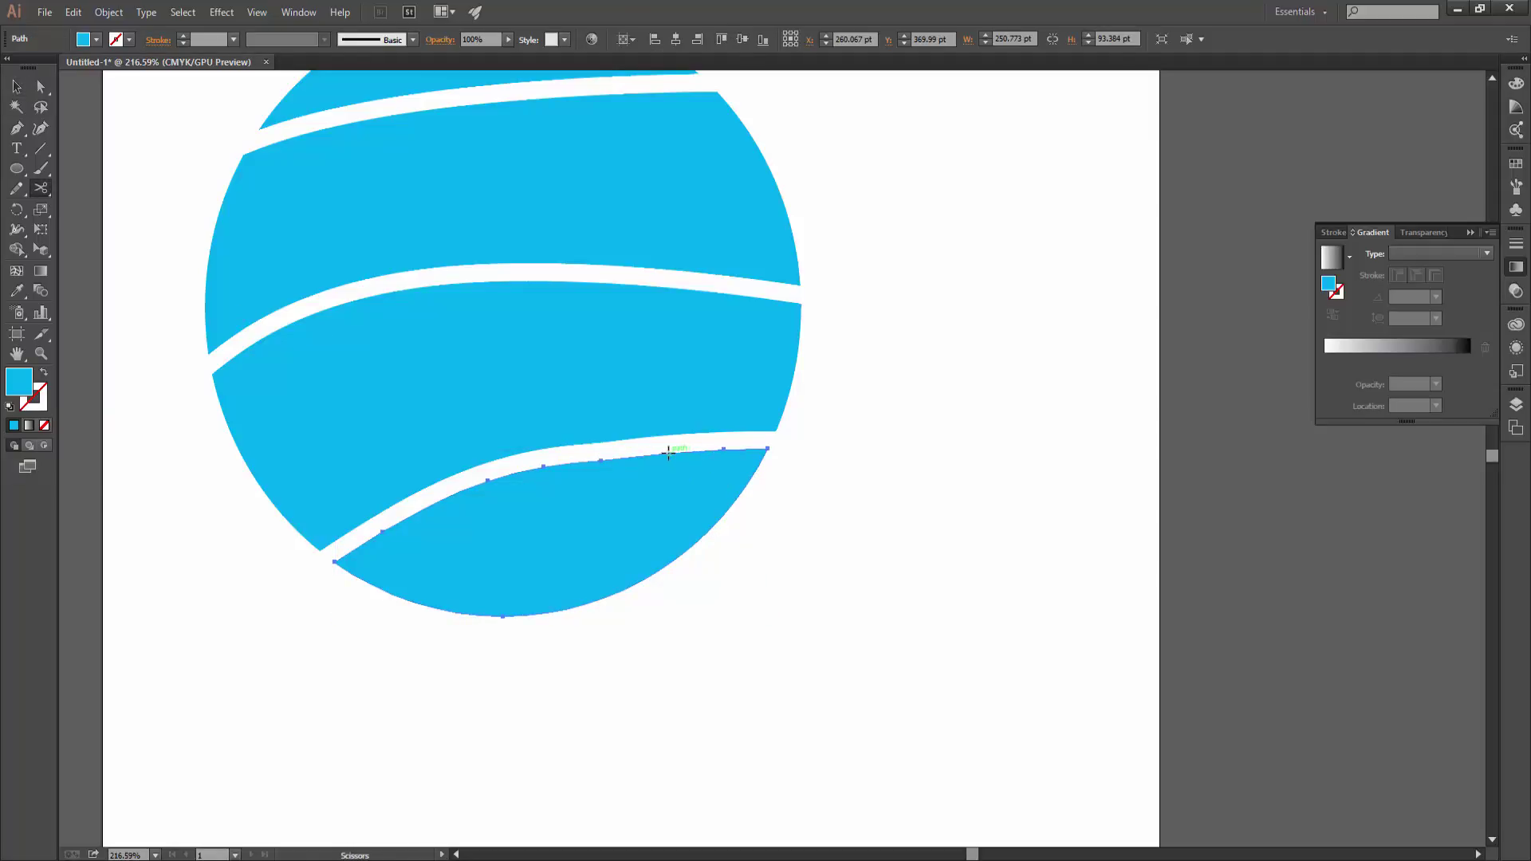
{"action": "scroll", "coordinate": [669, 452], "scroll_direction": "up", "scroll_amount": 2}
{"action": "scroll", "coordinate": [668, 451], "scroll_direction": "up", "scroll_amount": 3}
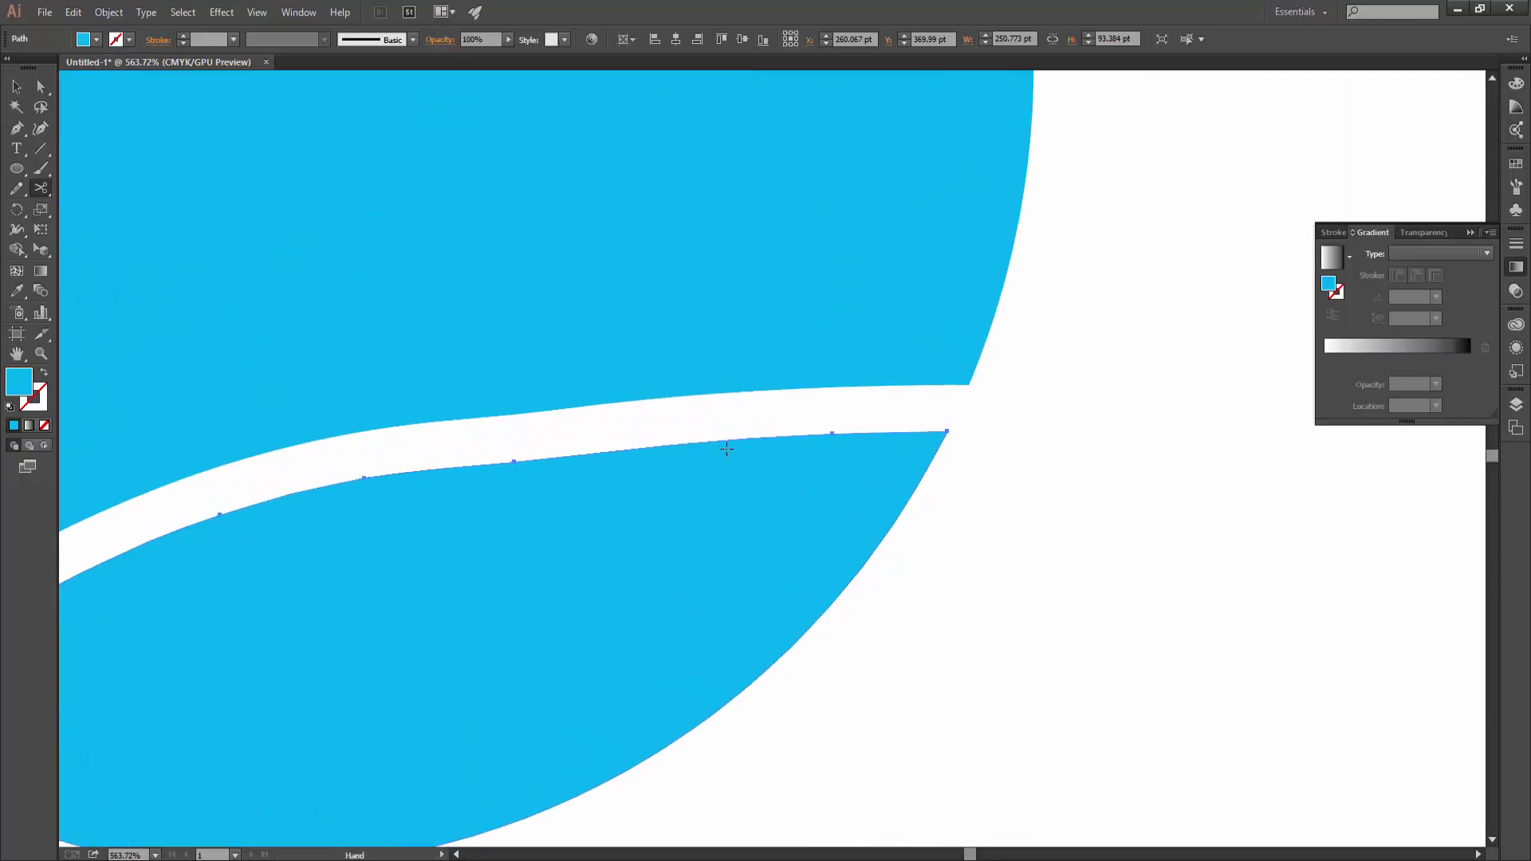
{"action": "left_click", "coordinate": [679, 443]}
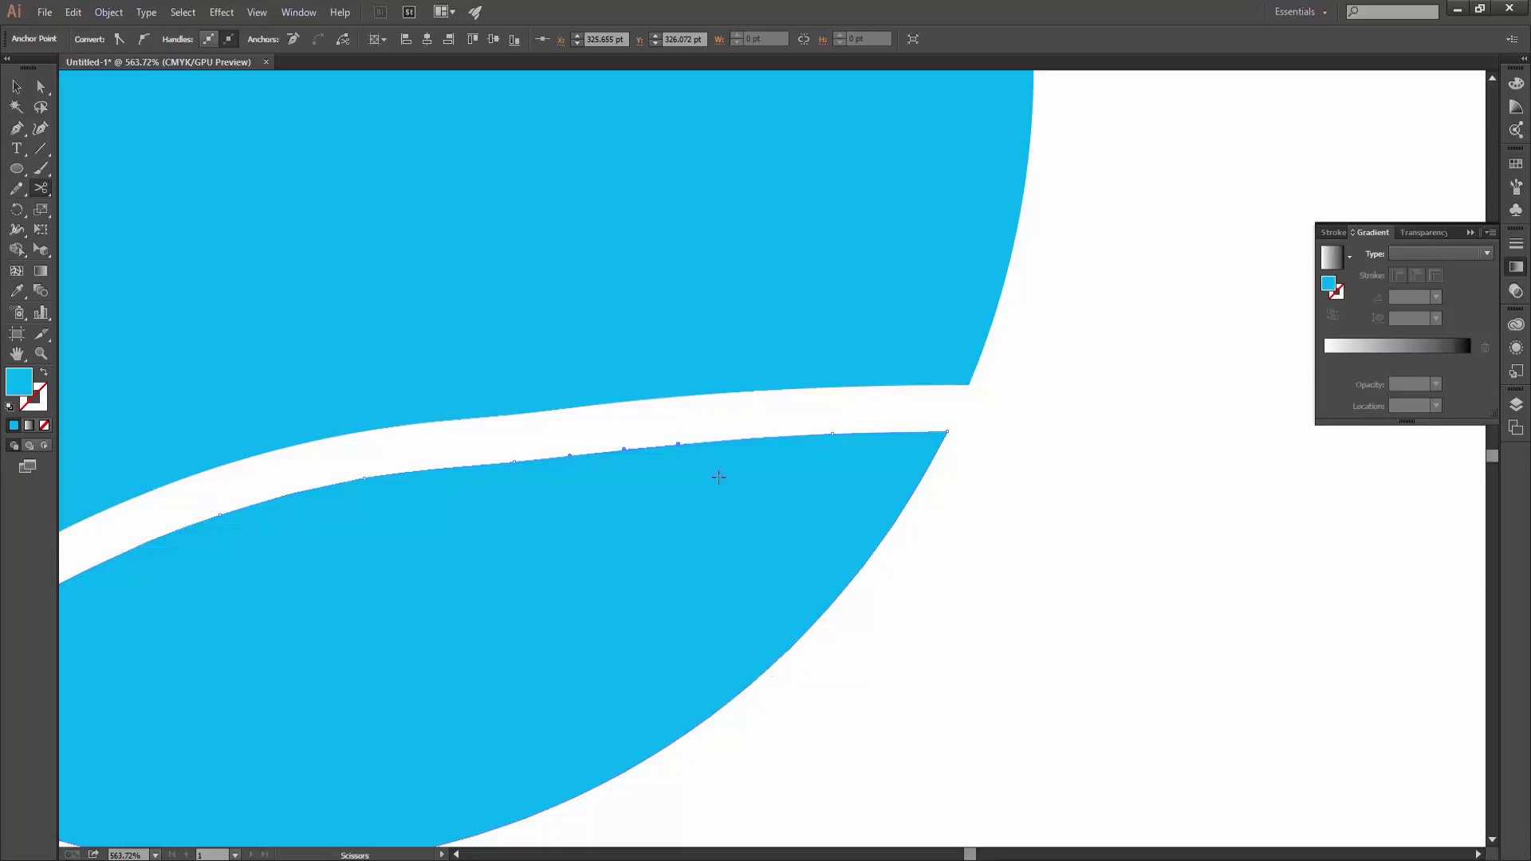
{"action": "left_click", "coordinate": [884, 538]}
Move the cut-off corner piece out to the right.
{"action": "left_click", "coordinate": [14, 92]}
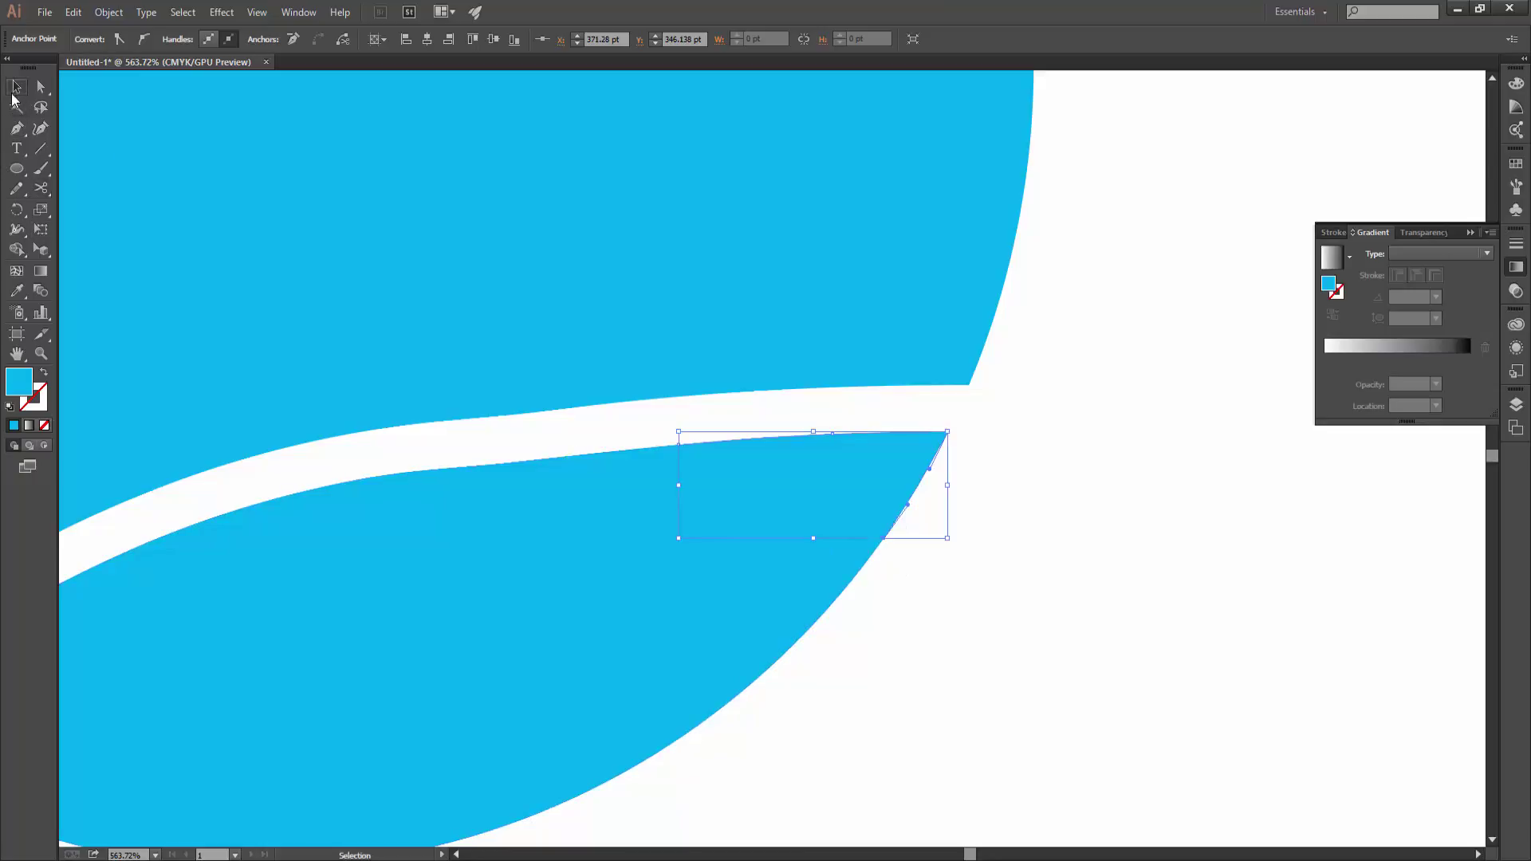
{"action": "left_click", "coordinate": [986, 531]}
{"action": "left_click", "coordinate": [757, 469]}
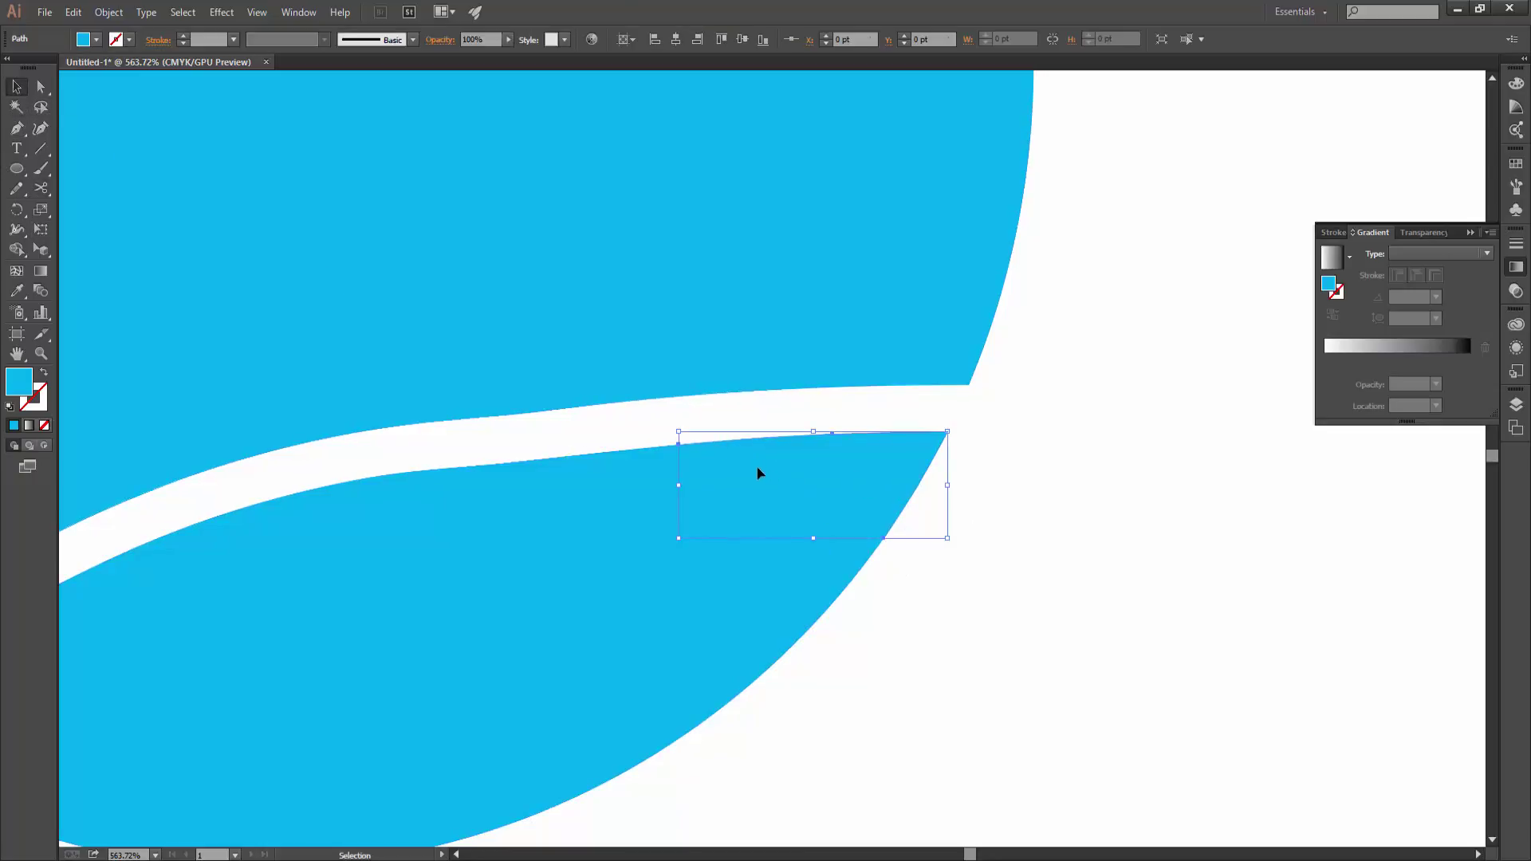
{"action": "left_click_drag", "start_coordinate": [757, 472], "coordinate": [1053, 497]}
{"action": "scroll", "coordinate": [1051, 668], "scroll_direction": "down", "scroll_amount": 3}
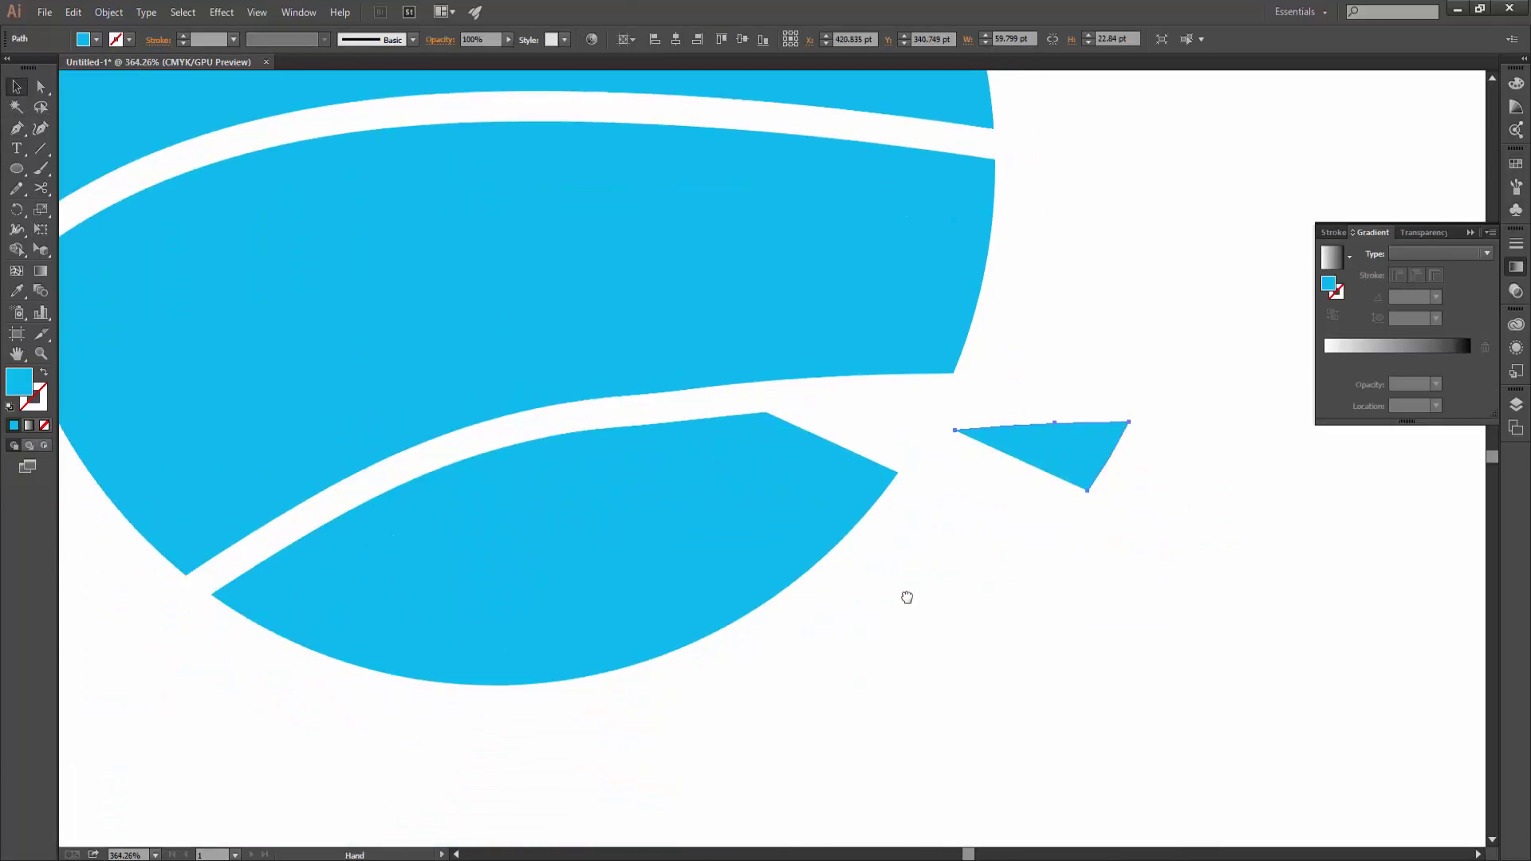
{"action": "key", "text": "space"}
Cut the large slice above at its top and right edges with Scissors.
{"action": "left_click", "coordinate": [372, 530]}
{"action": "scroll", "coordinate": [807, 428], "scroll_direction": "up", "scroll_amount": 3}
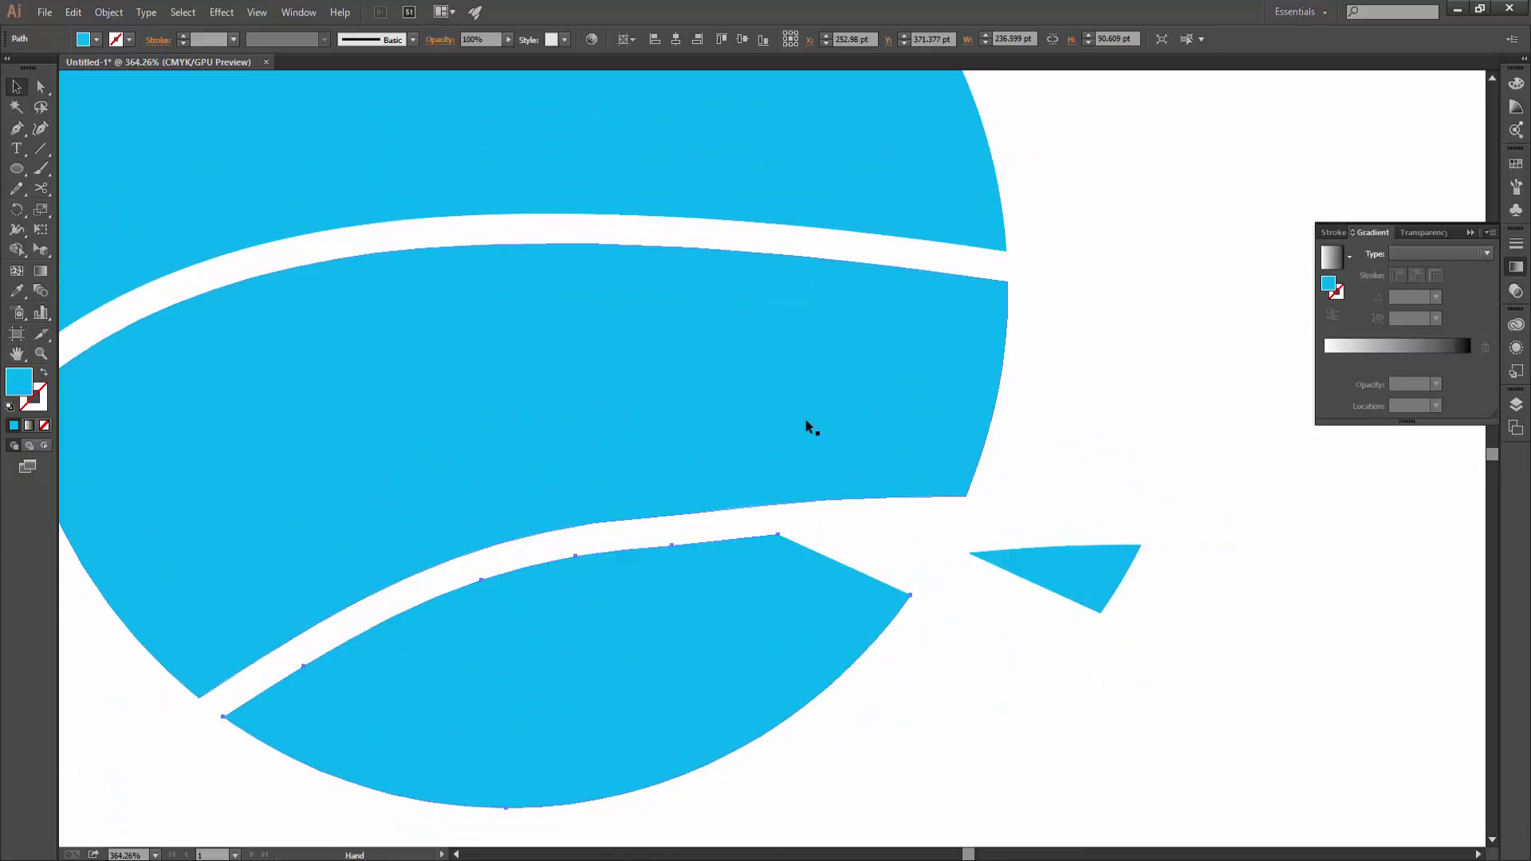
{"action": "left_click", "coordinate": [926, 304]}
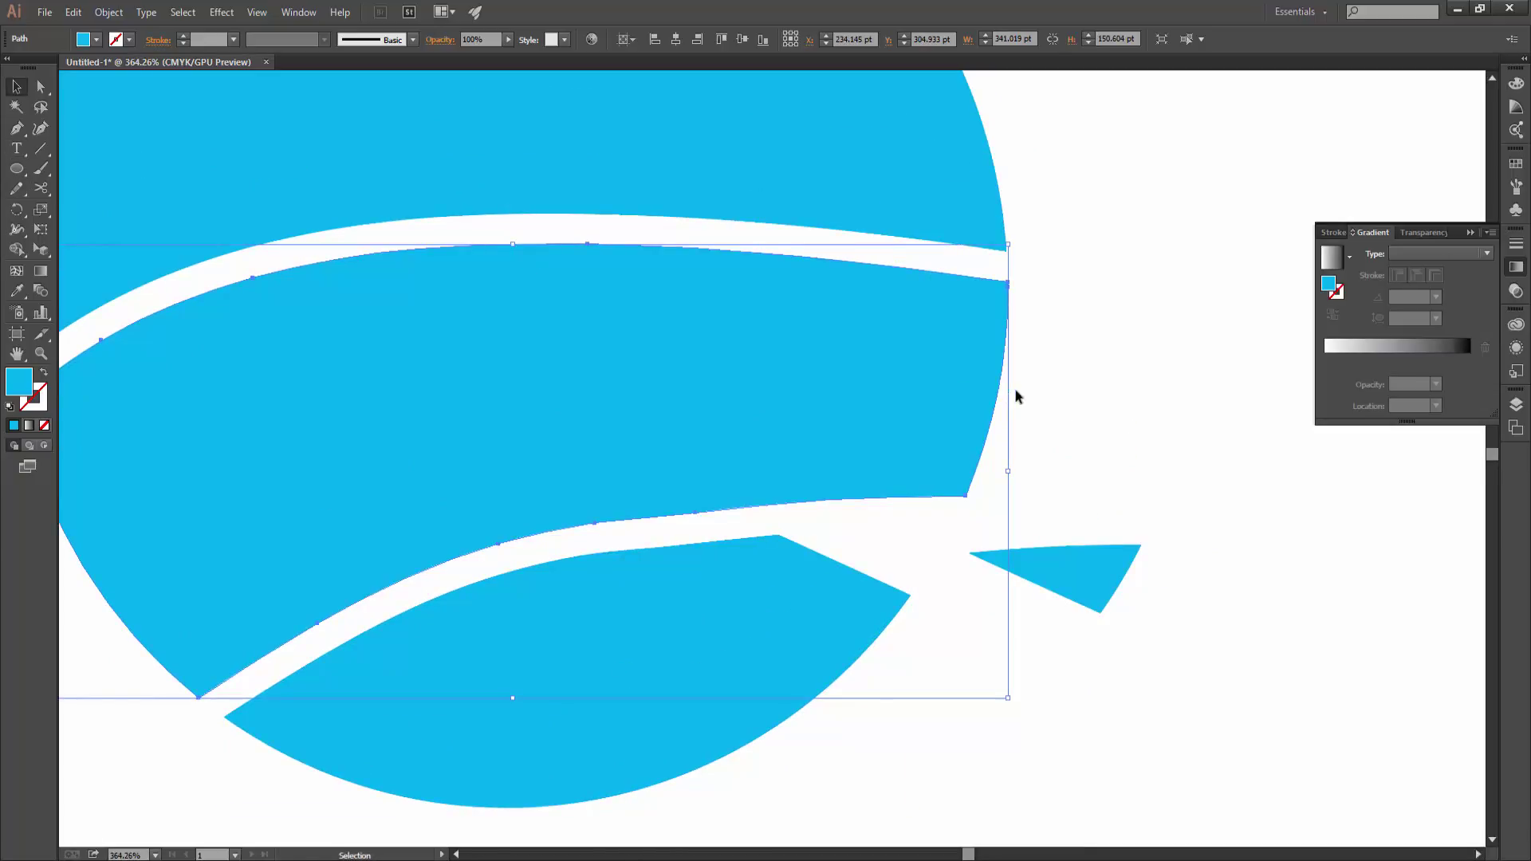
{"action": "left_click", "coordinate": [42, 188]}
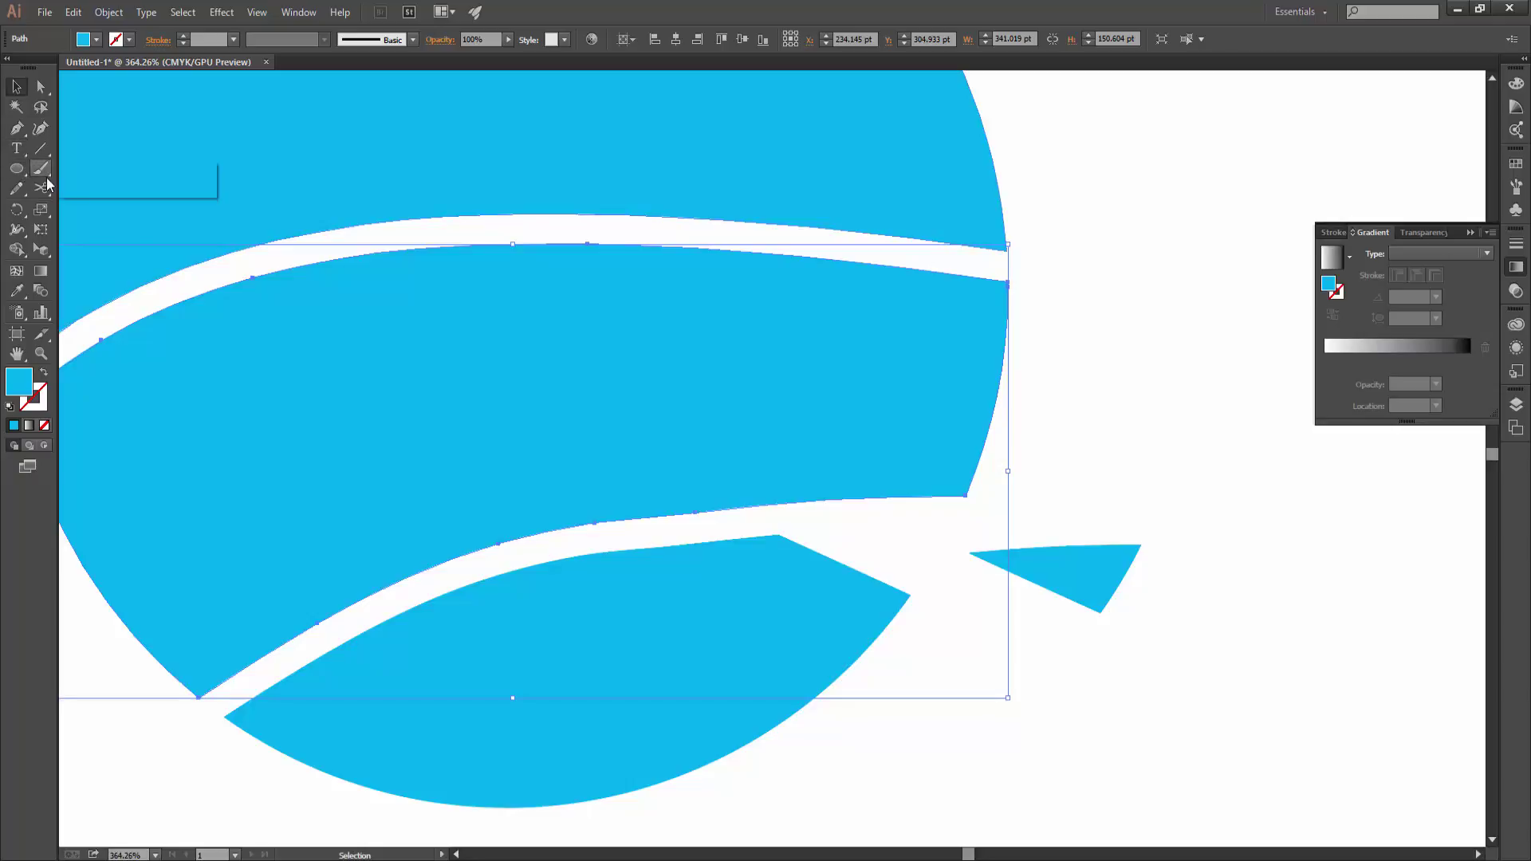
{"action": "left_click", "coordinate": [112, 208]}
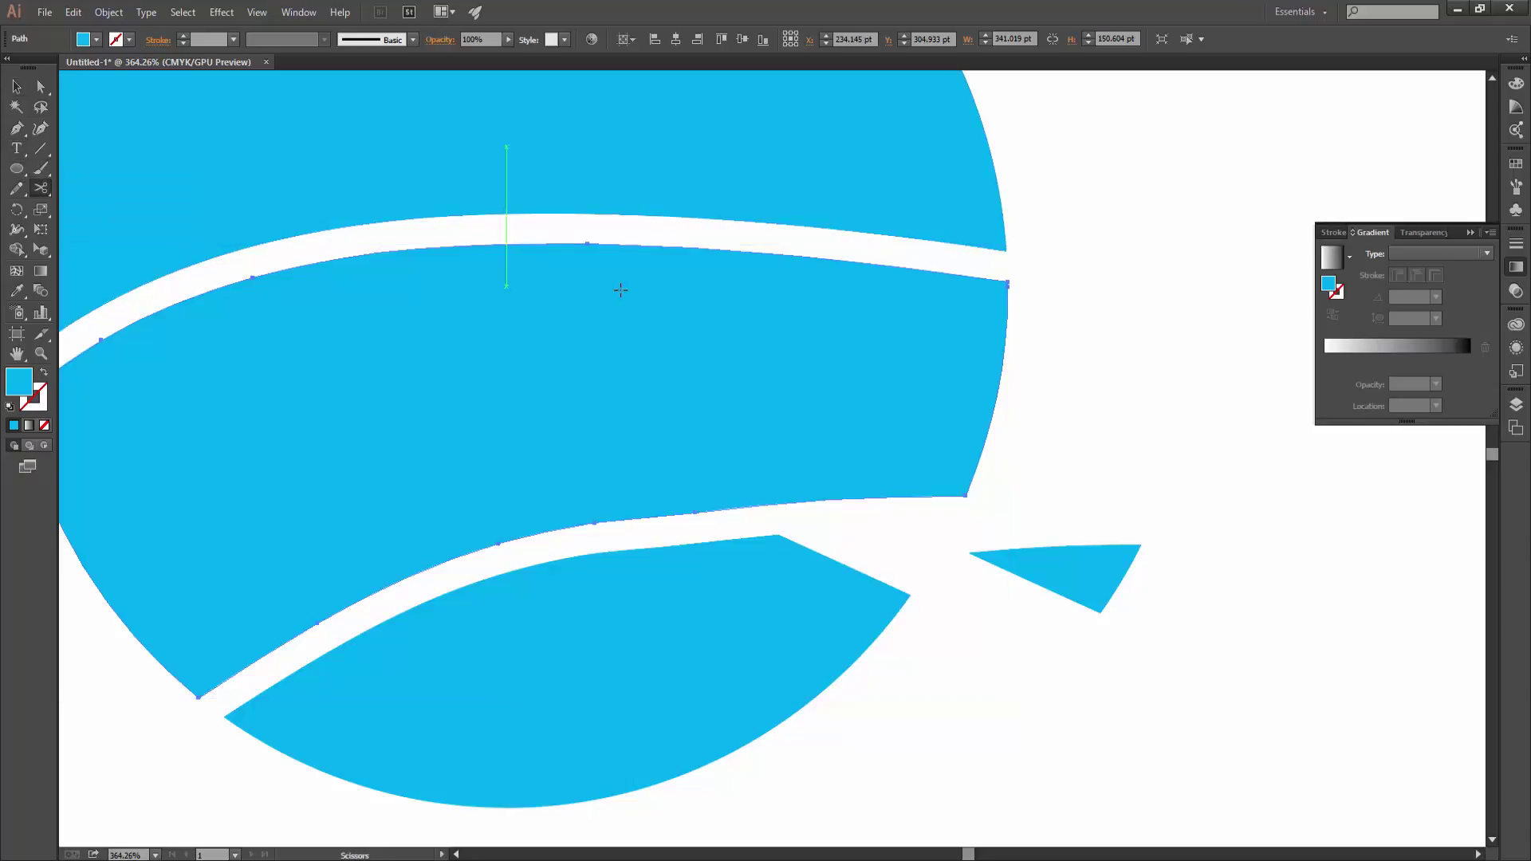
{"action": "left_click", "coordinate": [621, 244]}
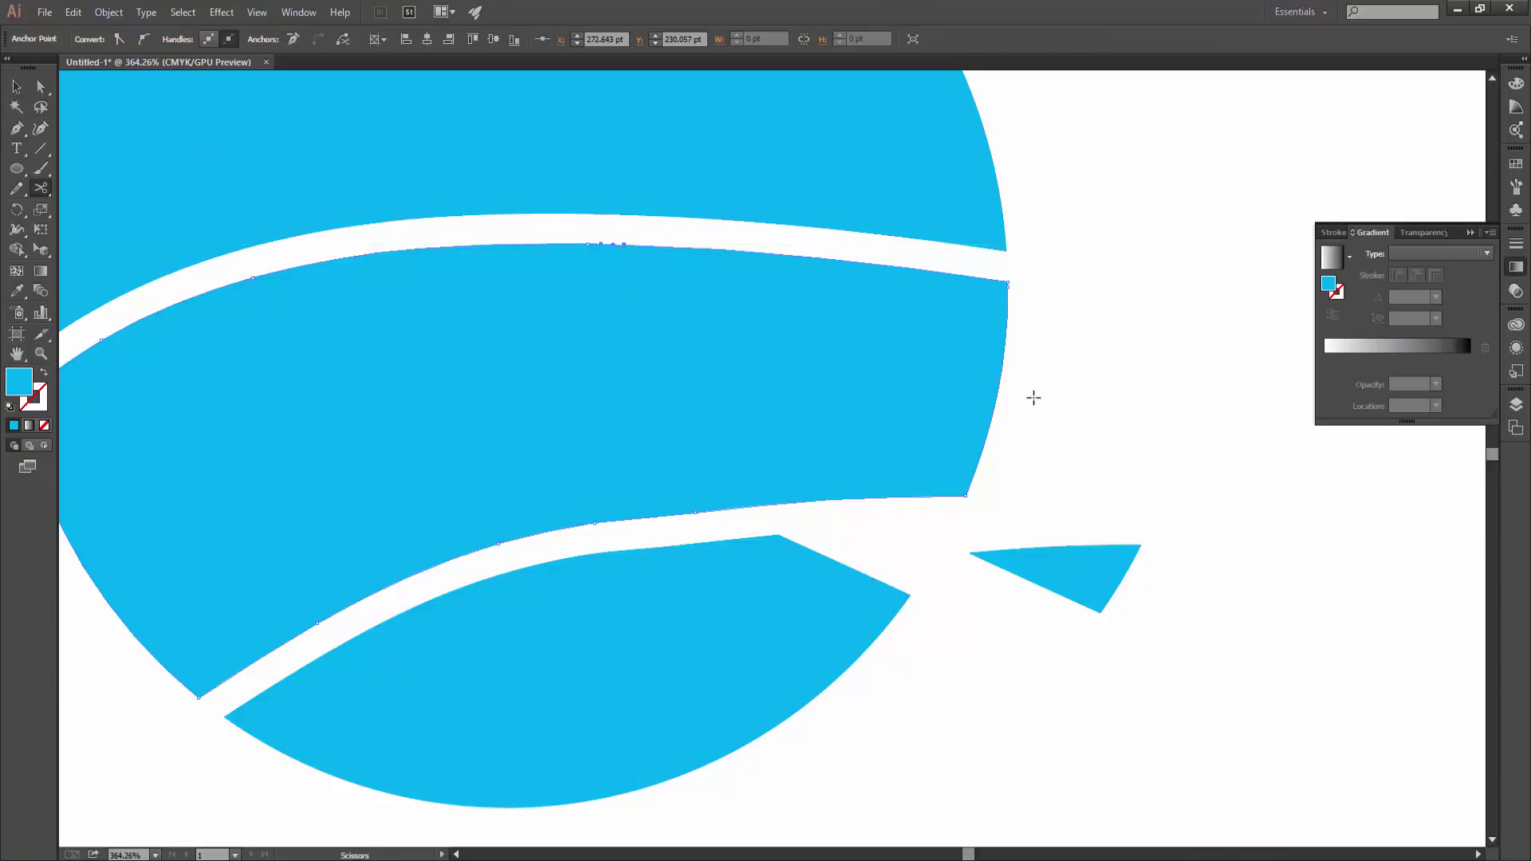
{"action": "left_click", "coordinate": [1002, 355]}
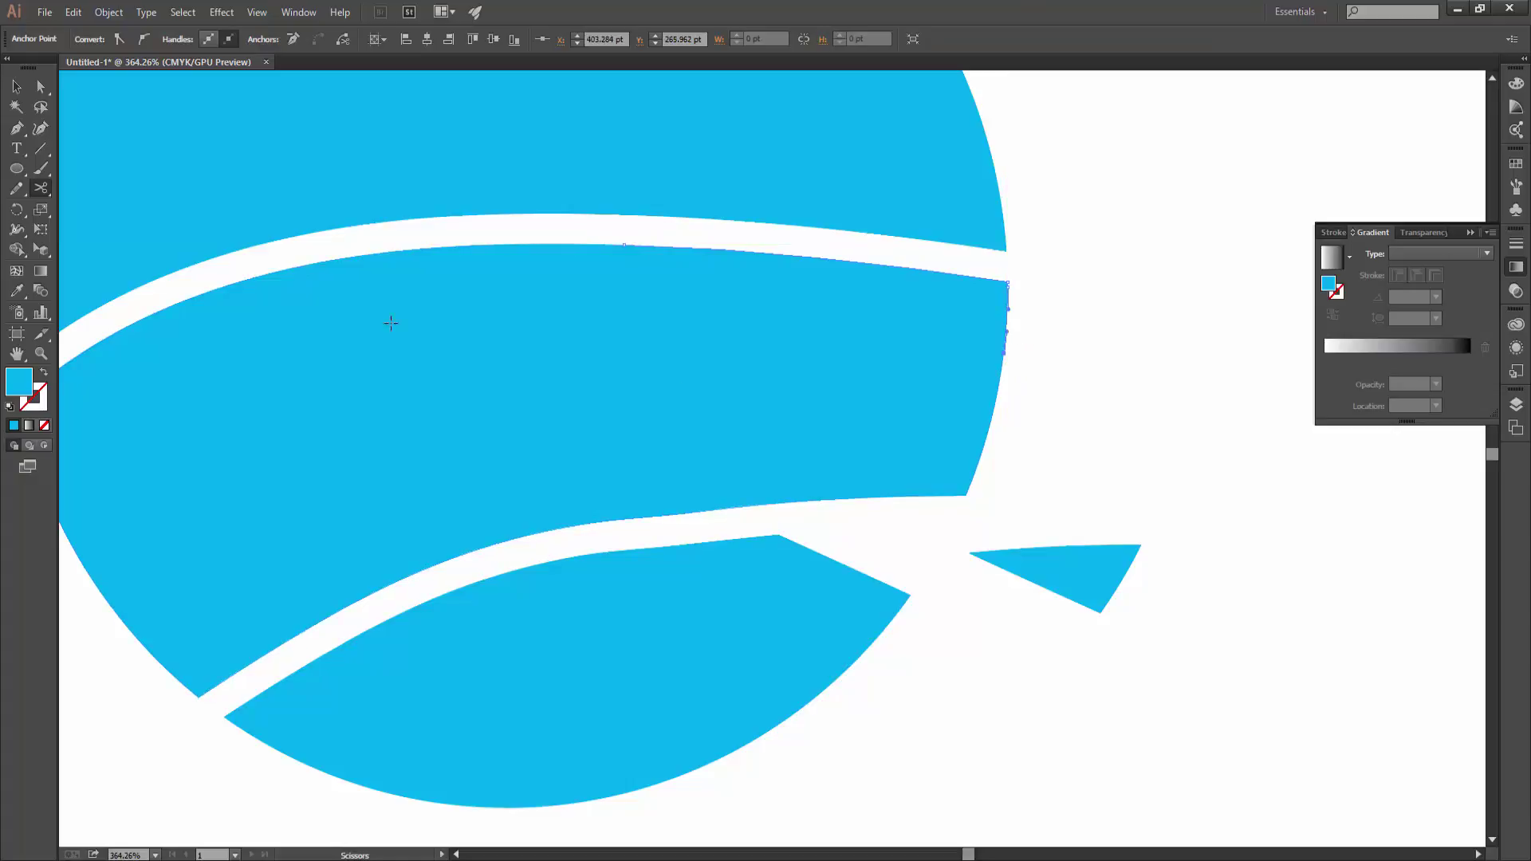
Pull the cut section out to the right and stretch the band piece.
{"action": "left_click", "coordinate": [18, 88]}
{"action": "left_click", "coordinate": [815, 332]}
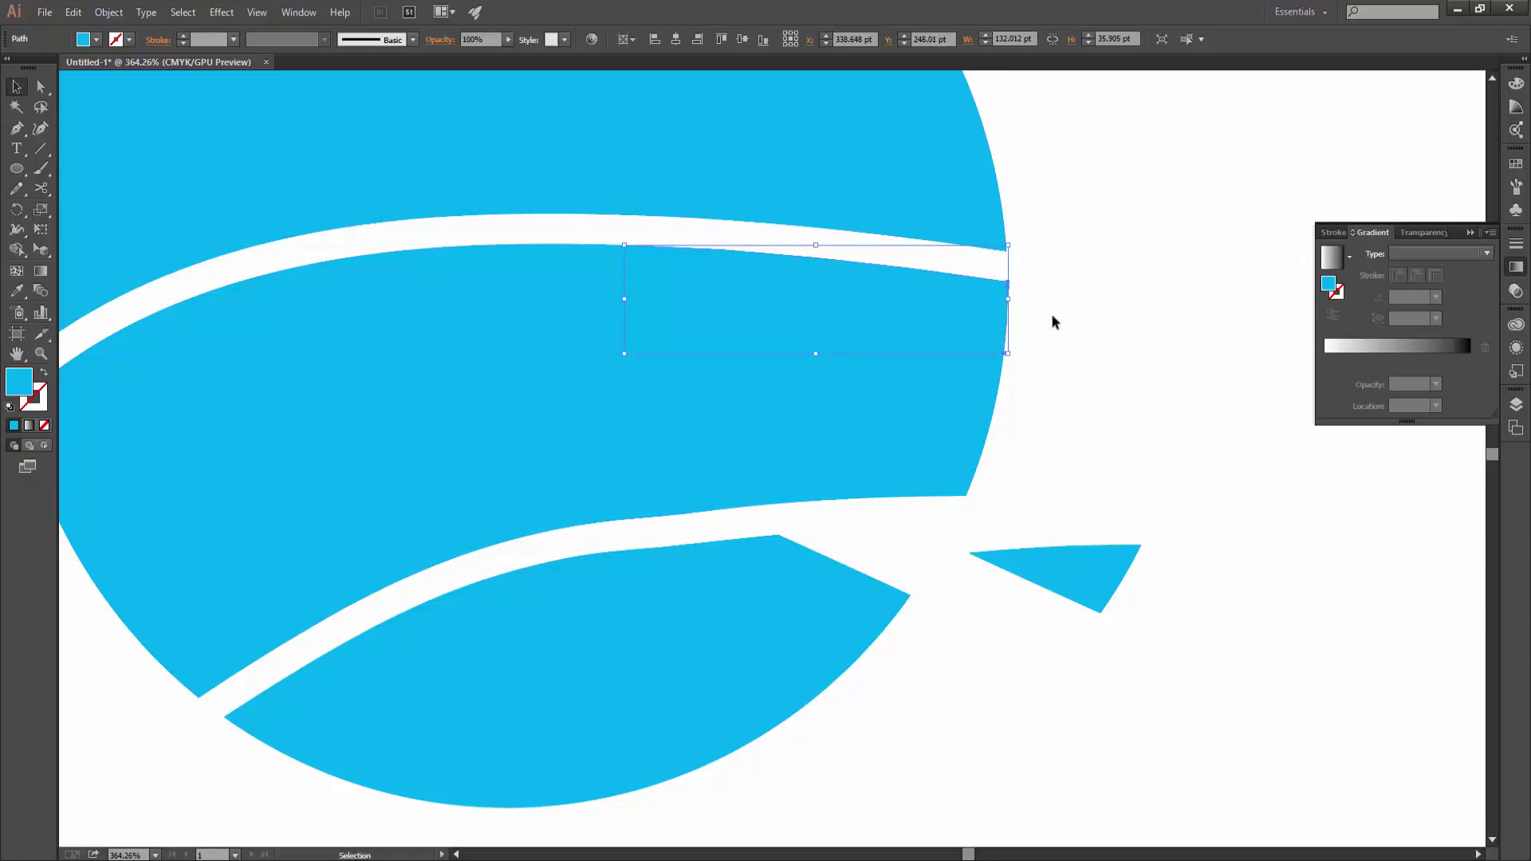
{"action": "left_click_drag", "start_coordinate": [1052, 318], "coordinate": [1234, 411]}
{"action": "left_click_drag", "start_coordinate": [1179, 508], "coordinate": [1016, 523]}
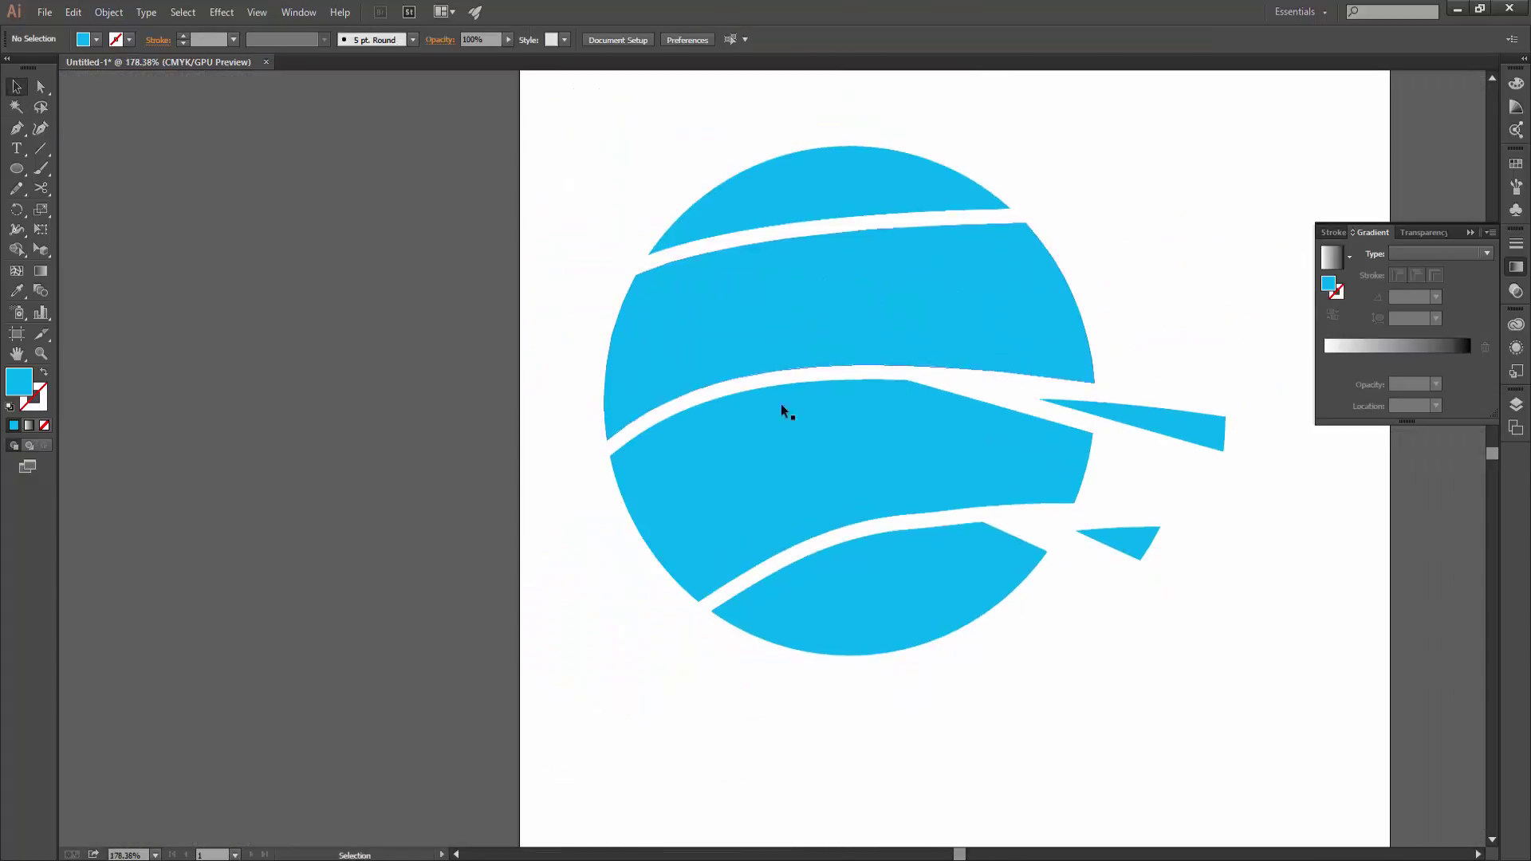
Snip the top cap at two points and pull the left piece out.
{"action": "left_click", "coordinate": [41, 190]}
{"action": "left_click", "coordinate": [800, 333]}
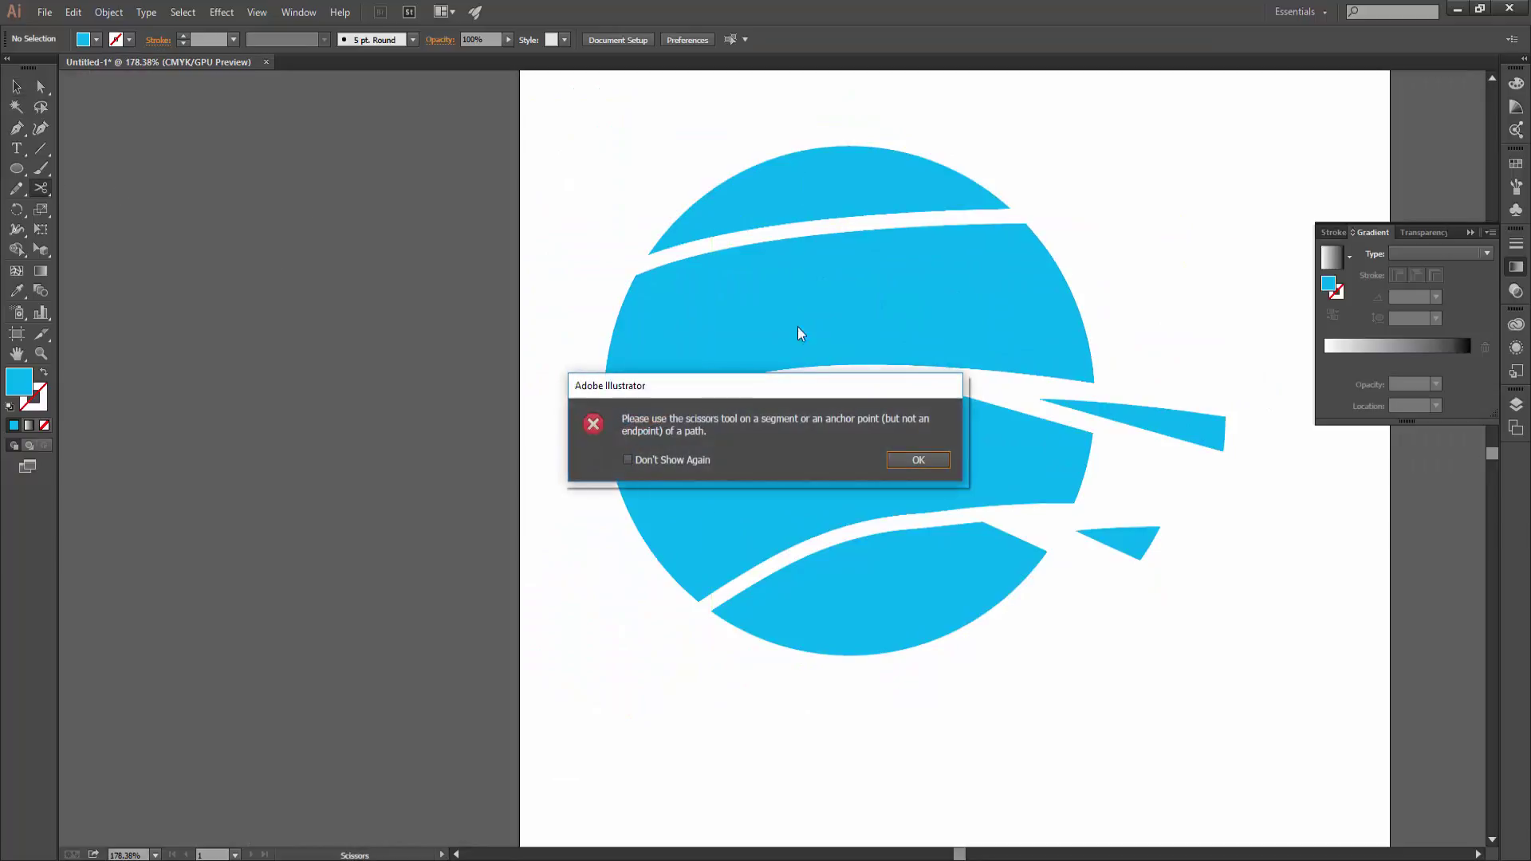
{"action": "left_click", "coordinate": [896, 460]}
{"action": "left_click", "coordinate": [796, 150]}
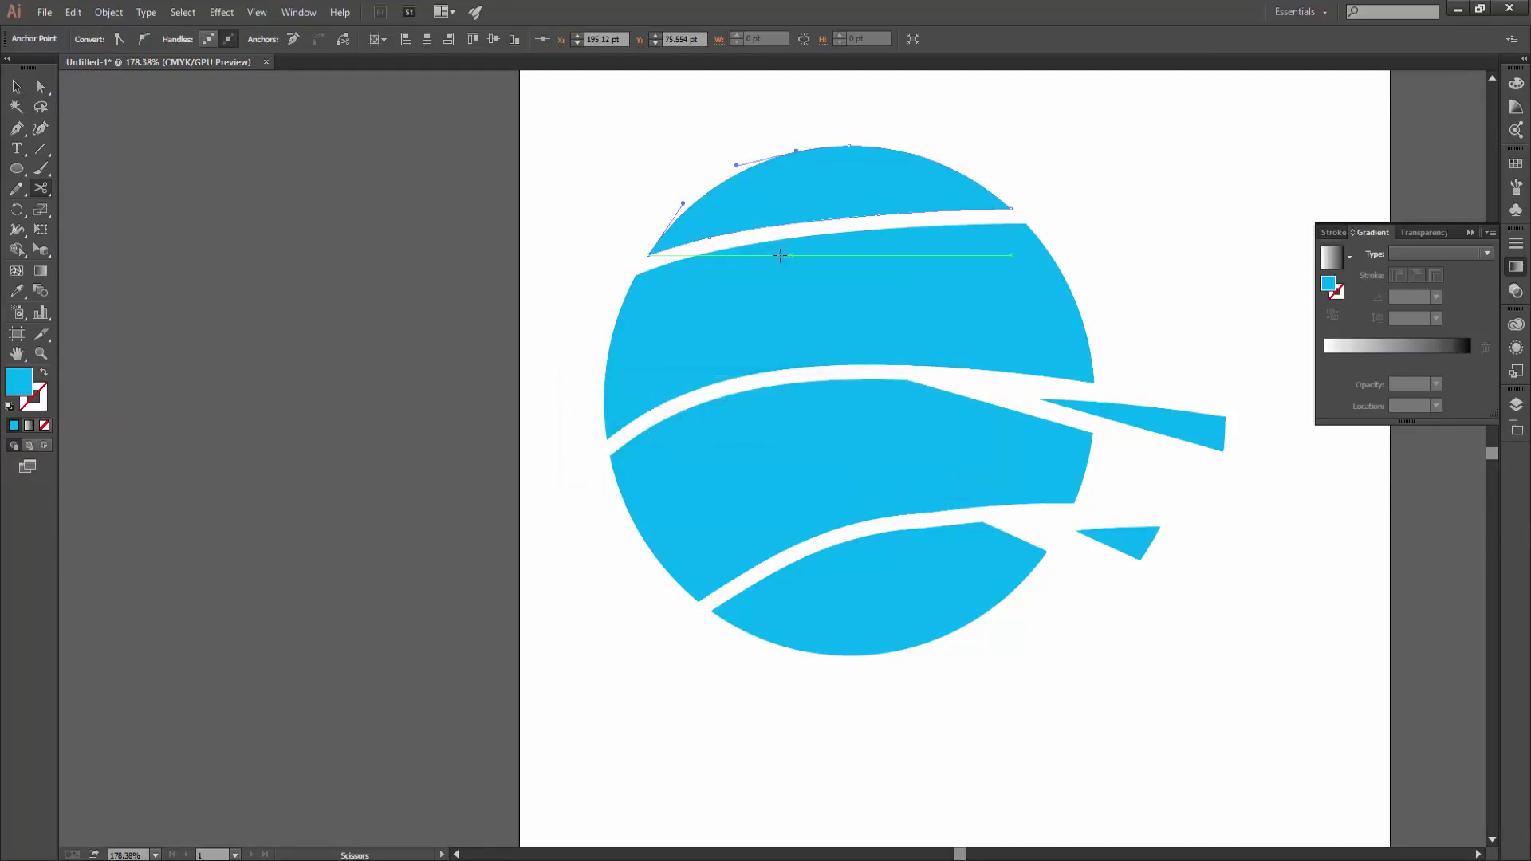
{"action": "left_click", "coordinate": [797, 221]}
{"action": "left_click", "coordinate": [18, 85]}
{"action": "left_click_drag", "start_coordinate": [691, 201], "coordinate": [608, 190]}
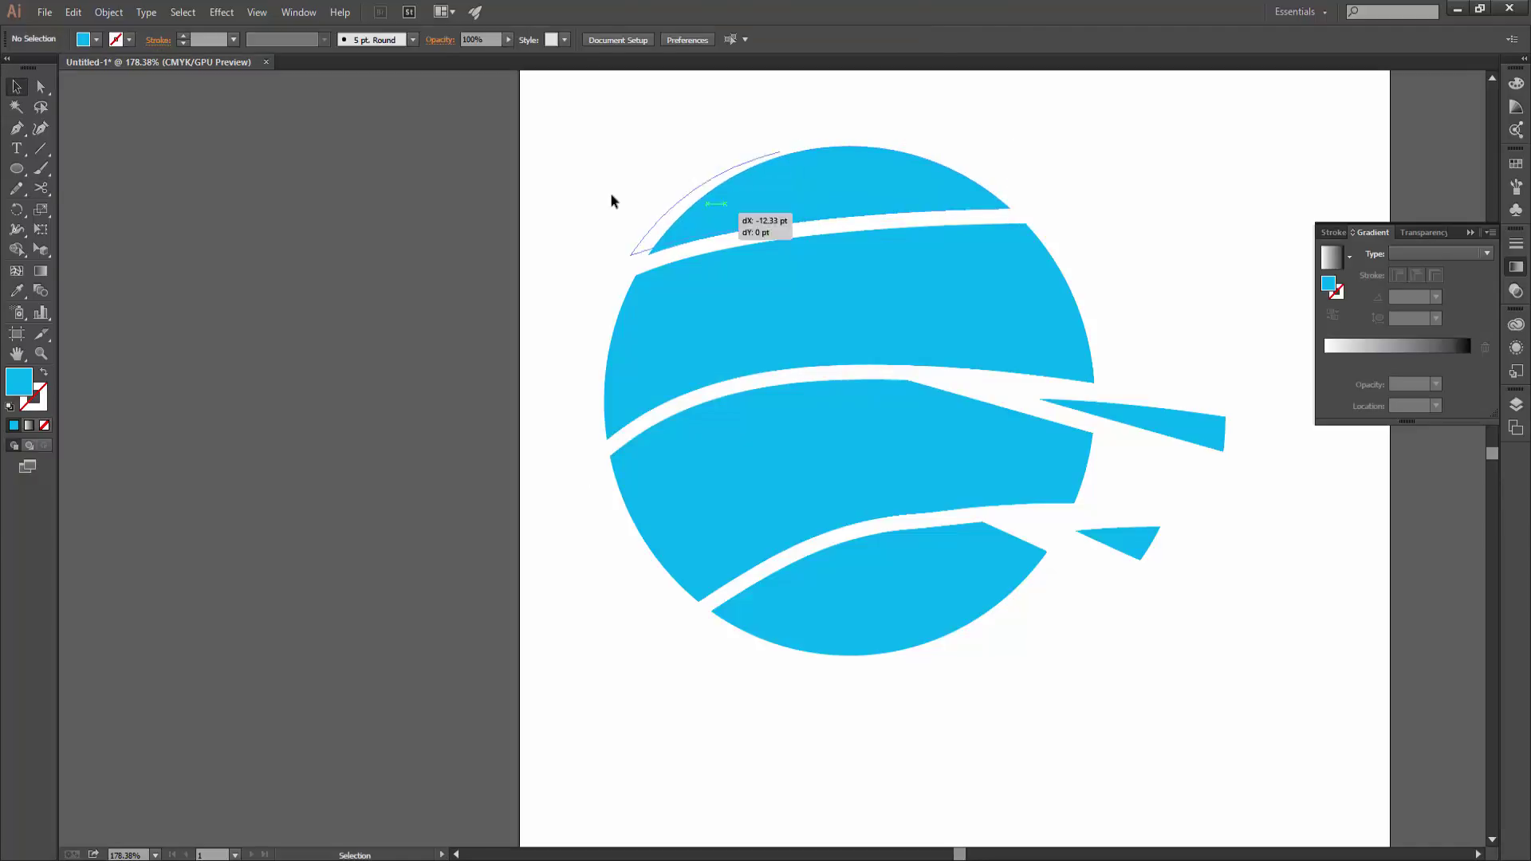
Marquee-select all the artwork and delete it.
{"action": "left_click", "coordinate": [1112, 383]}
{"action": "left_click_drag", "start_coordinate": [1309, 667], "coordinate": [496, 147]}
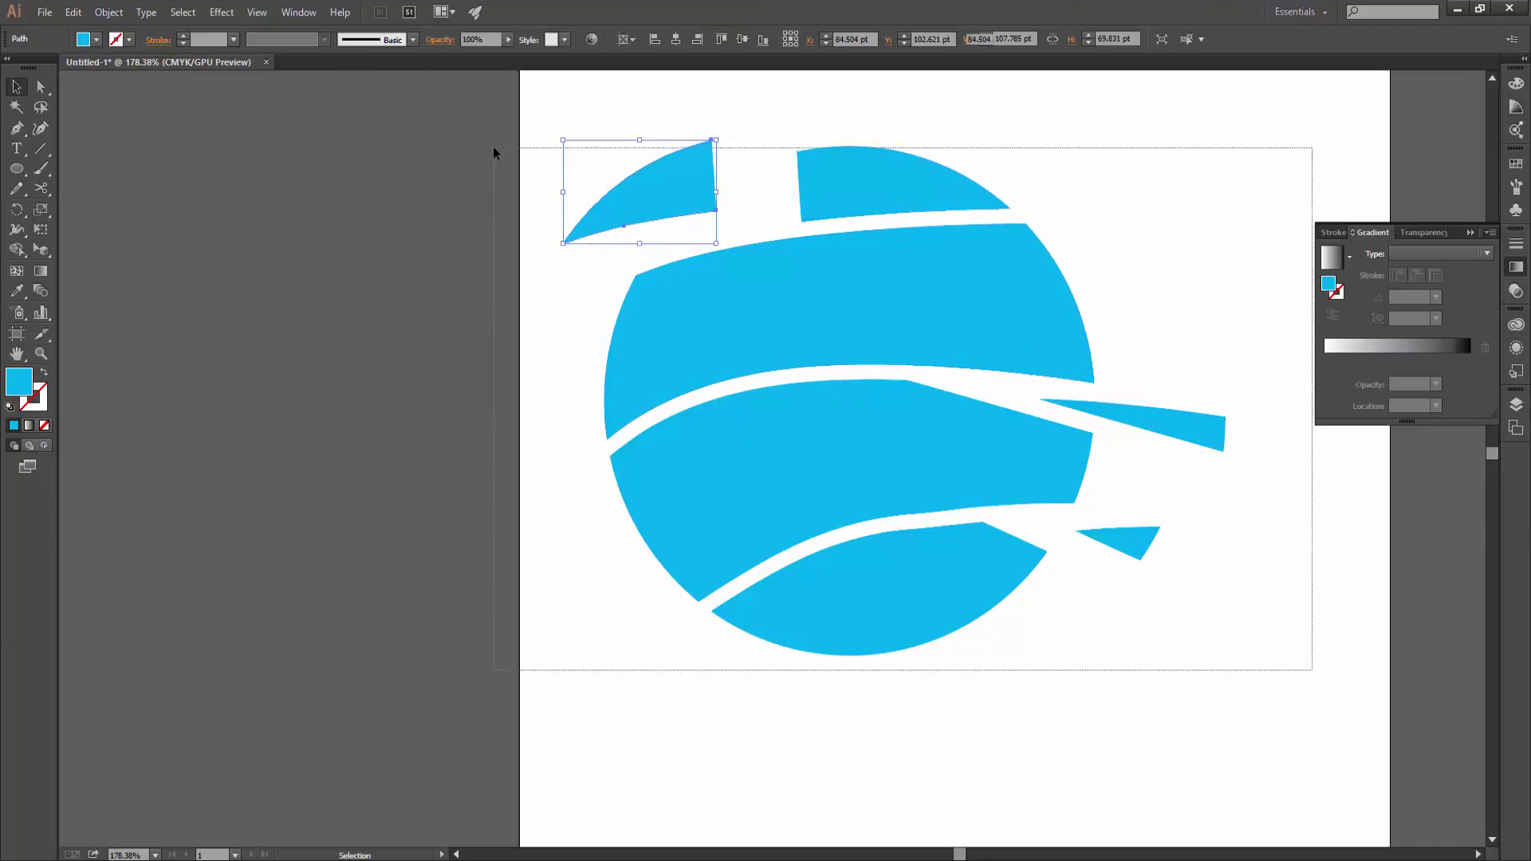
{"action": "key", "text": "Delete"}
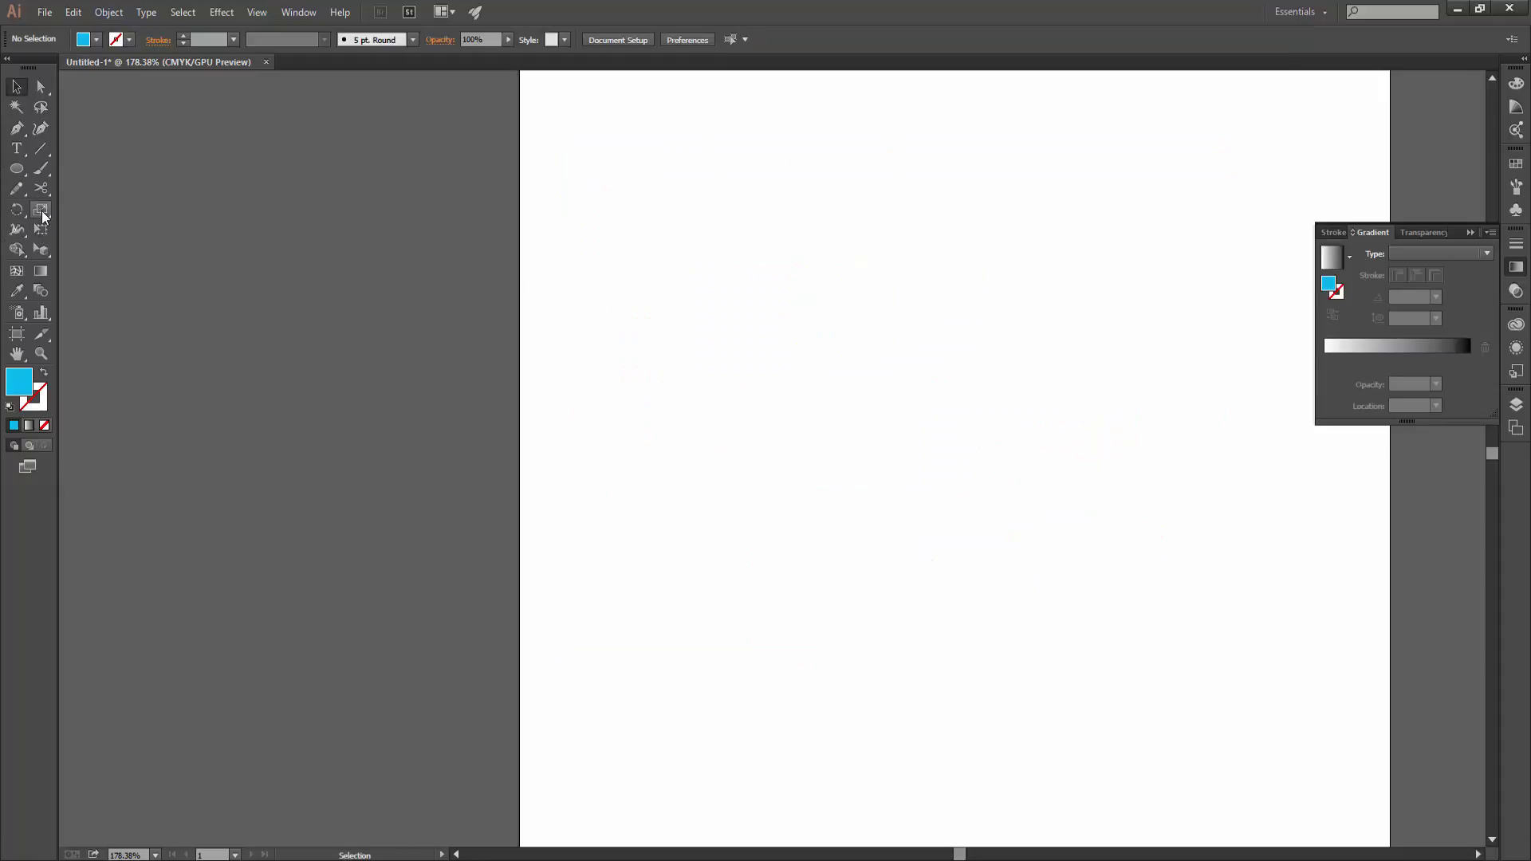
Draw a blue circle and cut two oval eyes into it with the Knife.
{"action": "left_click", "coordinate": [16, 168]}
{"action": "left_click_drag", "start_coordinate": [871, 446], "coordinate": [1076, 650]}
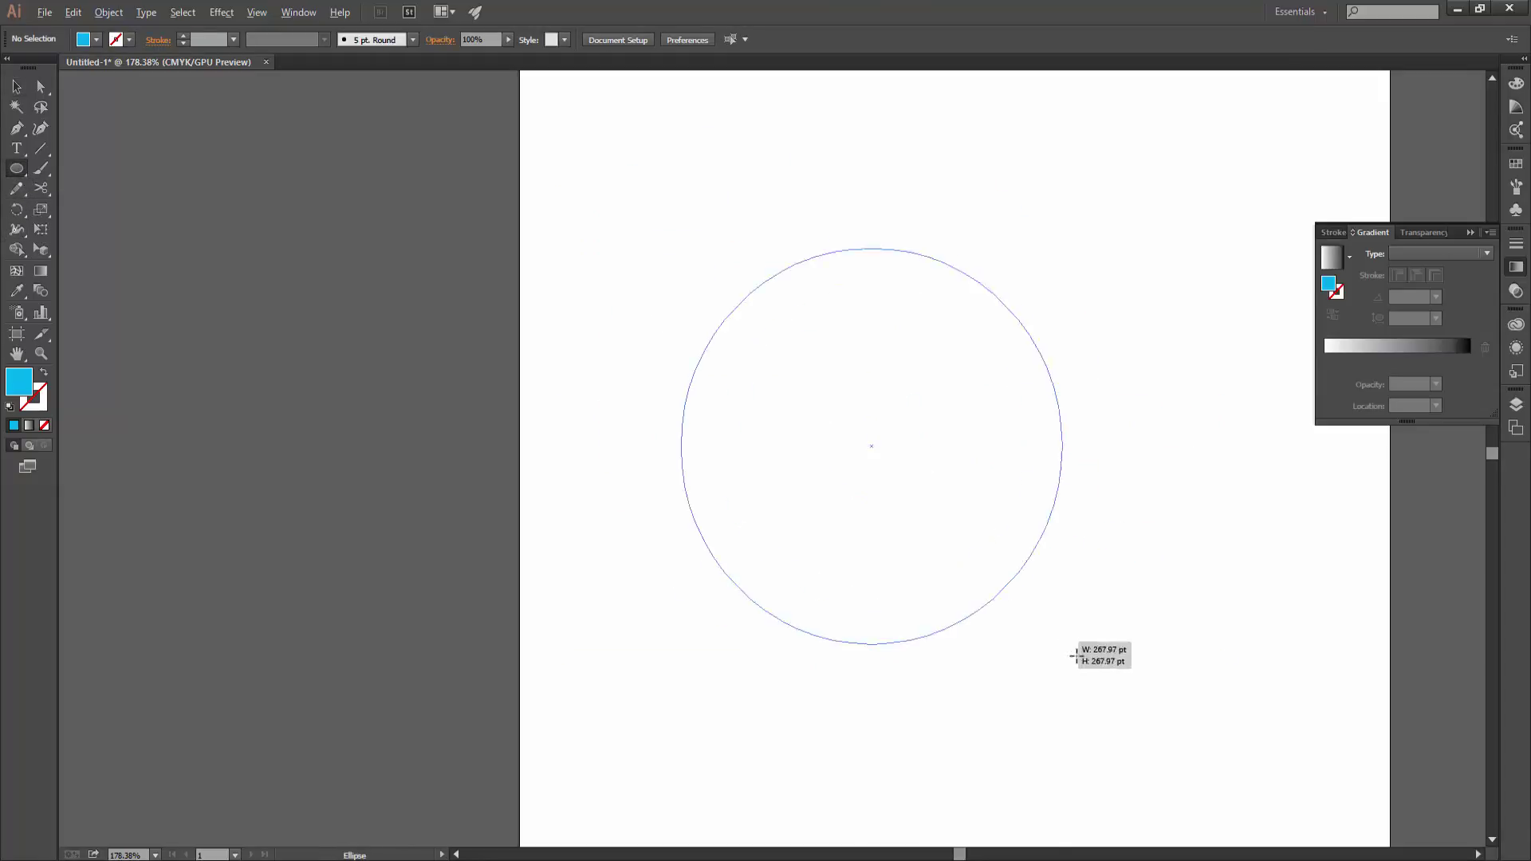
{"action": "left_click", "coordinate": [41, 188]}
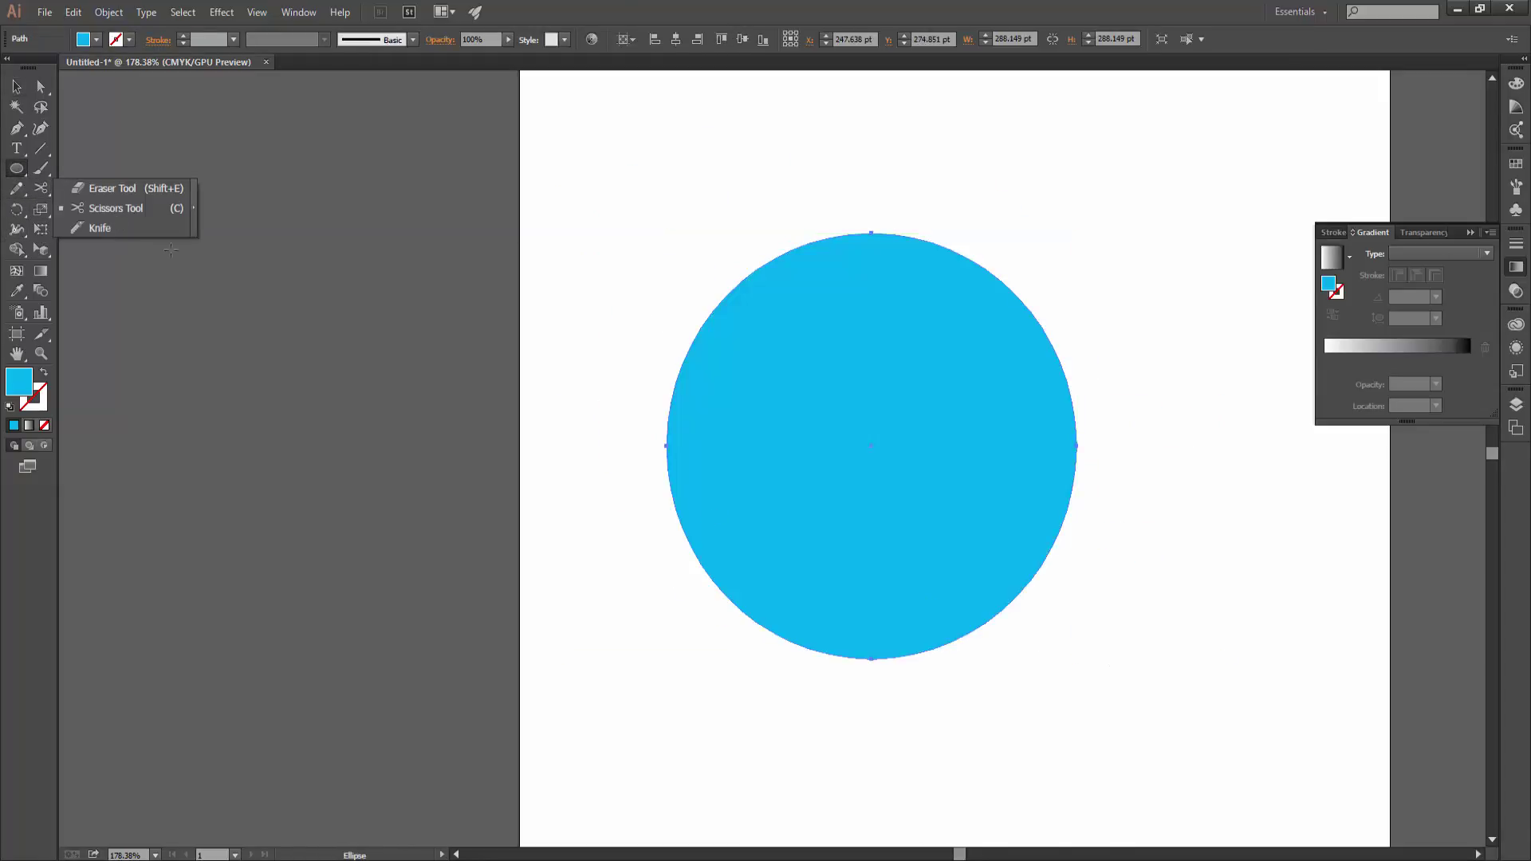
{"action": "left_click", "coordinate": [112, 226]}
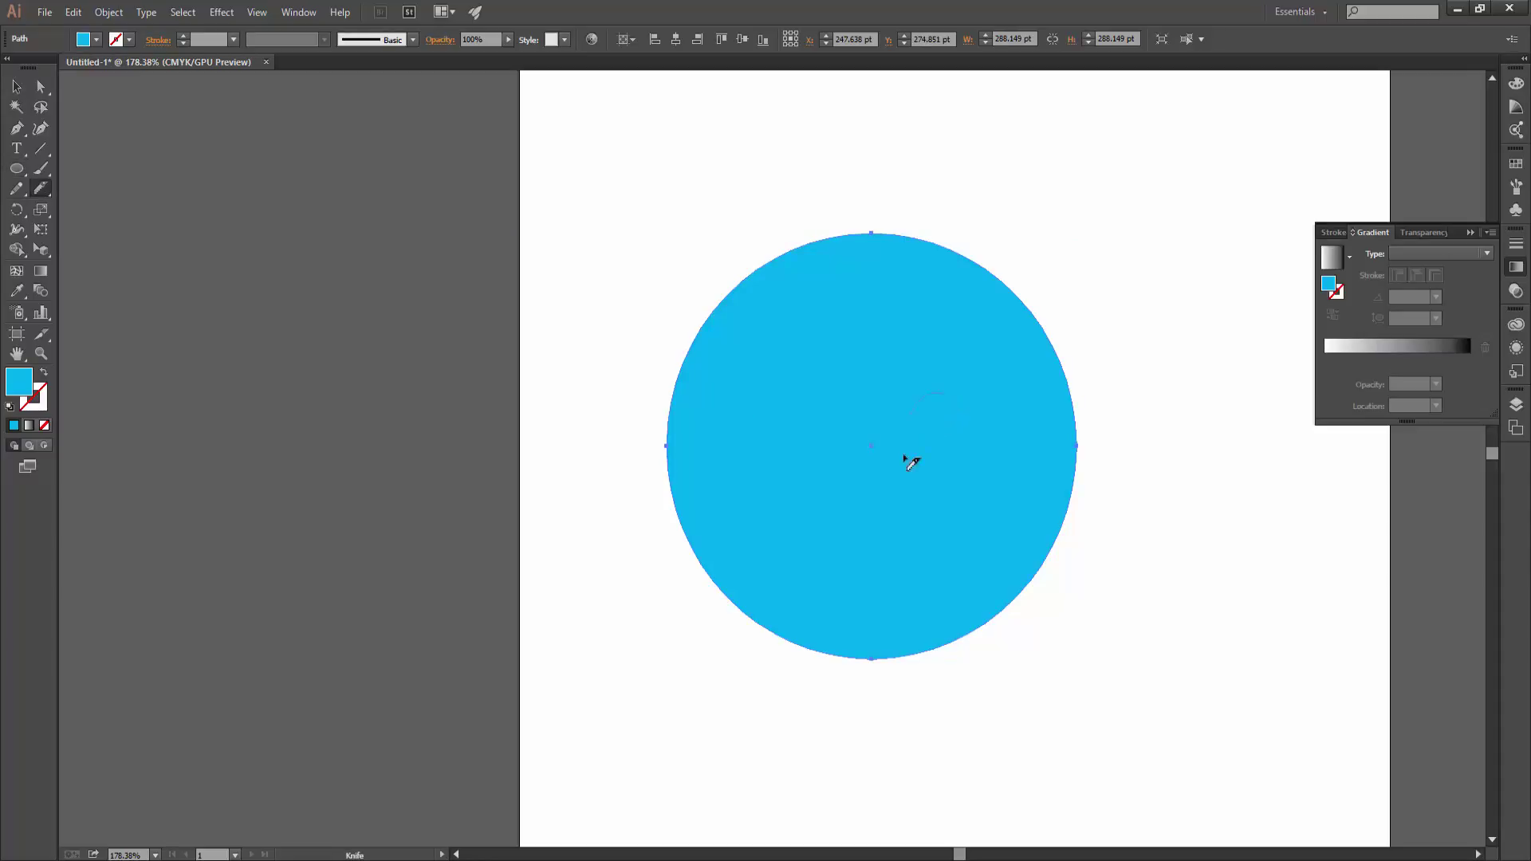
{"action": "left_click_drag", "start_coordinate": [992, 439], "coordinate": [946, 402]}
{"action": "left_click_drag", "start_coordinate": [823, 521], "coordinate": [769, 396]}
Move the cut circle up and to the left, then reselect it.
{"action": "left_click", "coordinate": [16, 86]}
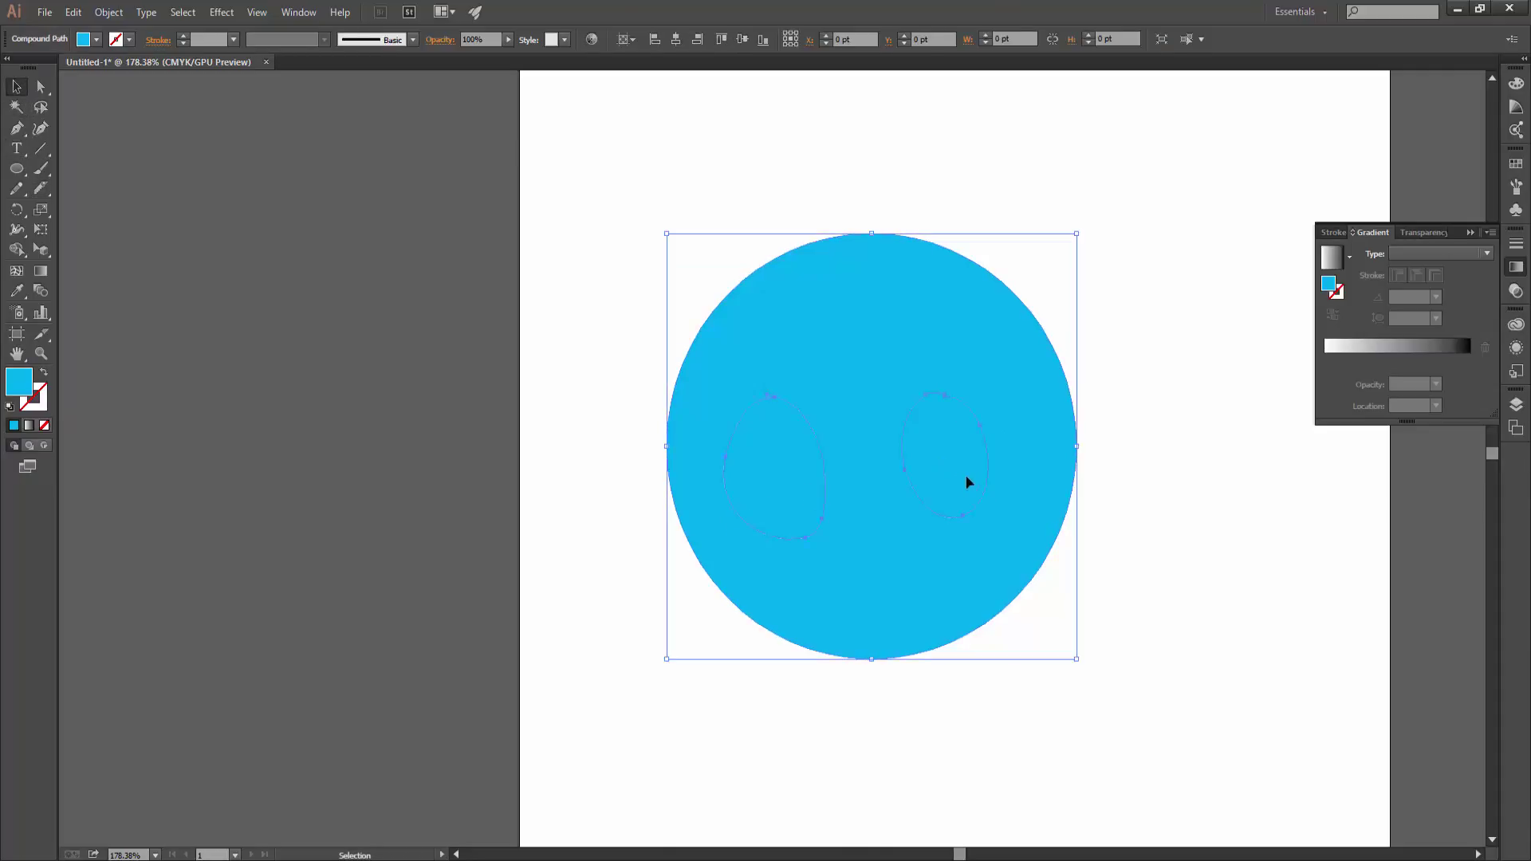
{"action": "left_click_drag", "start_coordinate": [967, 482], "coordinate": [759, 434]}
{"action": "right_click", "coordinate": [760, 434]}
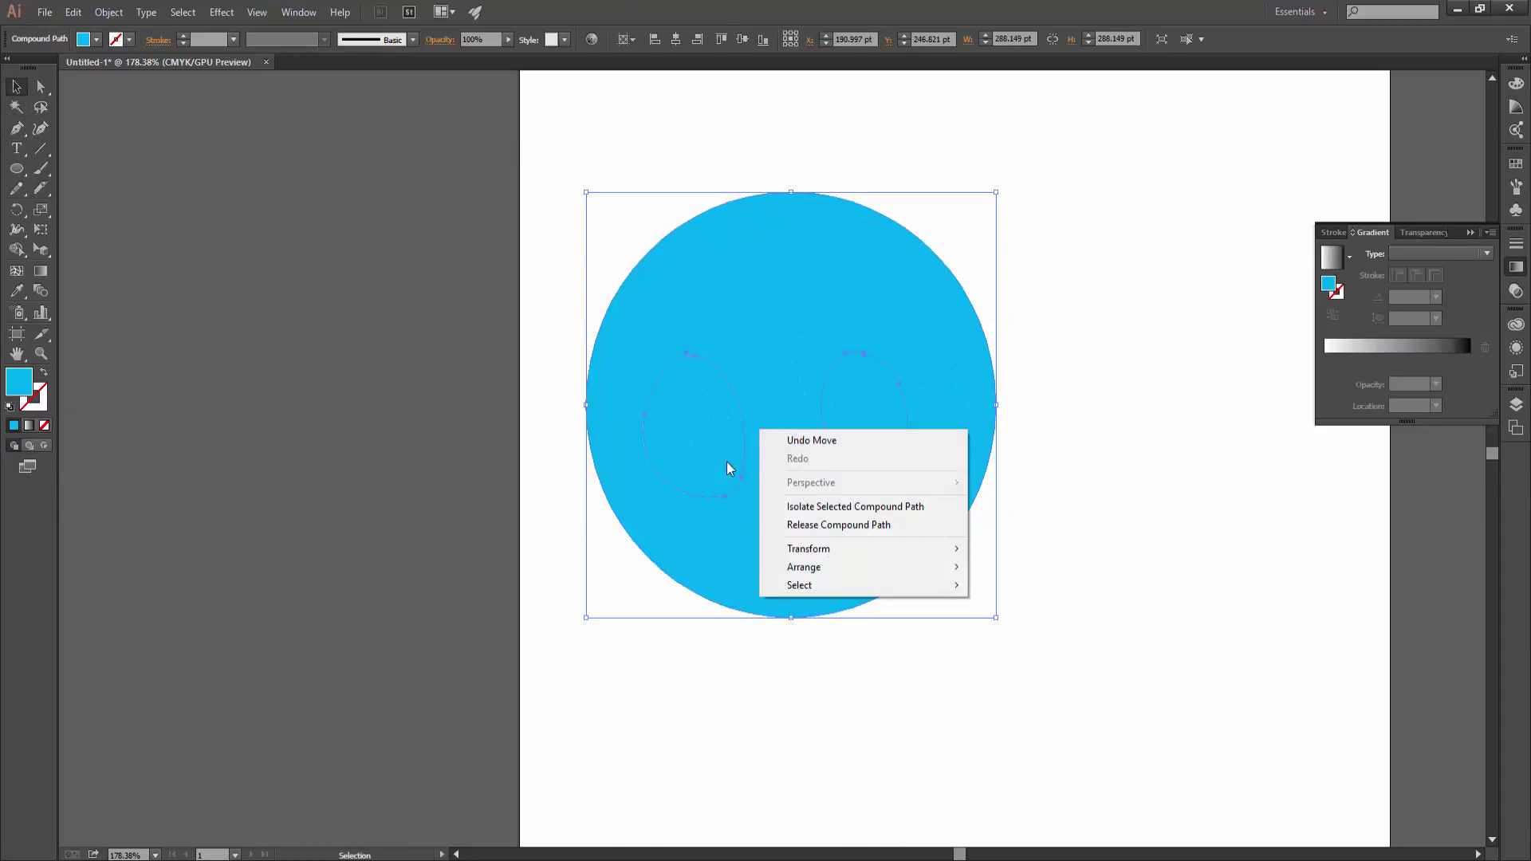
{"action": "left_click", "coordinate": [859, 423]}
{"action": "left_click", "coordinate": [782, 469]}
{"action": "scroll", "coordinate": [782, 469], "scroll_direction": "up", "scroll_amount": 2}
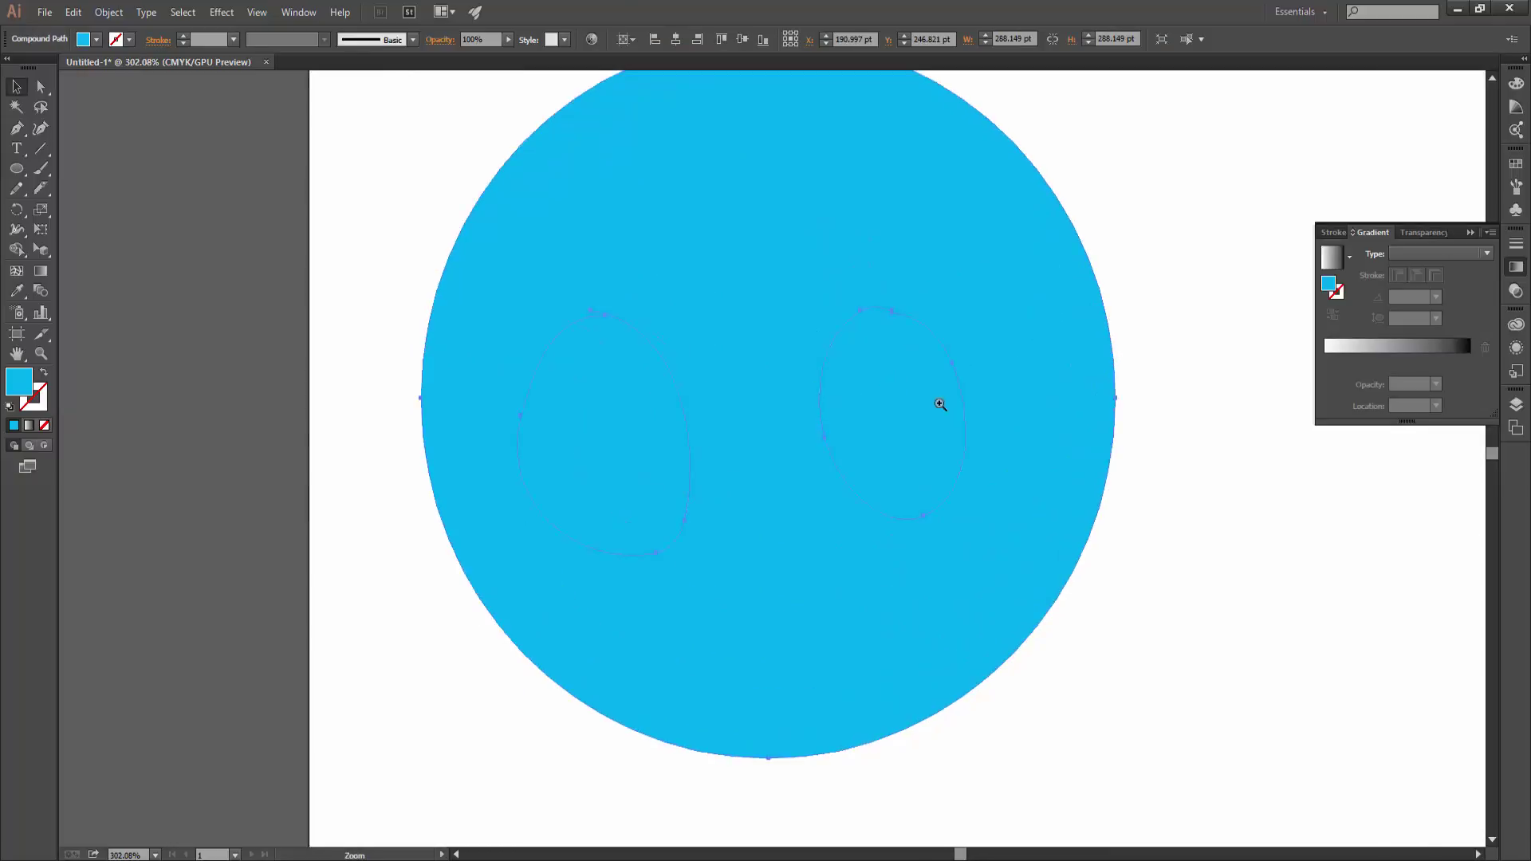
Delete the eye-cut circle and draw a new large blue circle.
{"action": "key", "text": "Delete"}
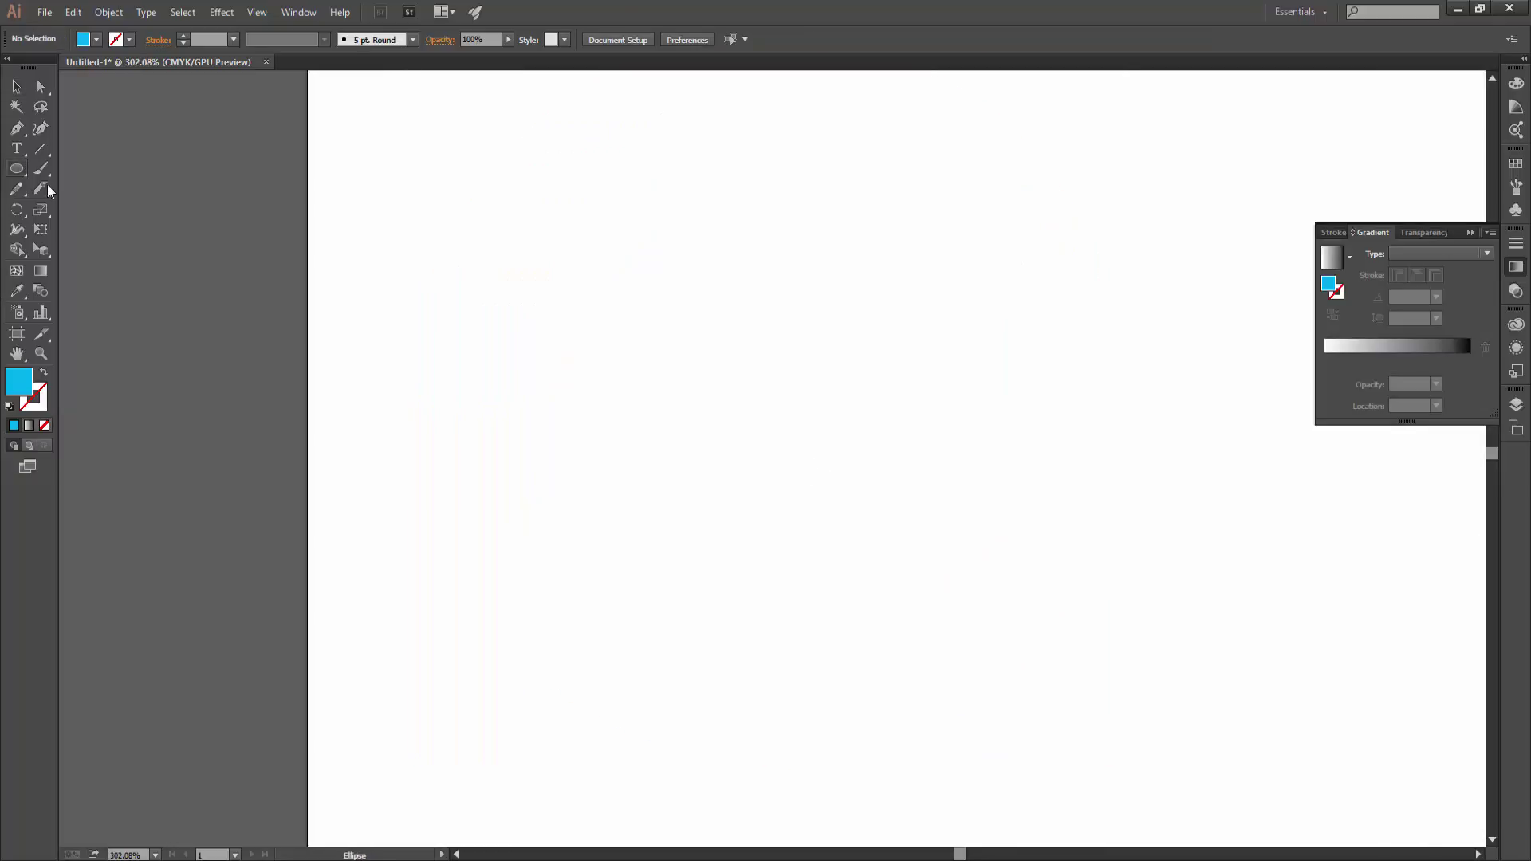
{"action": "left_click", "coordinate": [16, 168]}
{"action": "left_click_drag", "start_coordinate": [681, 389], "coordinate": [966, 684]}
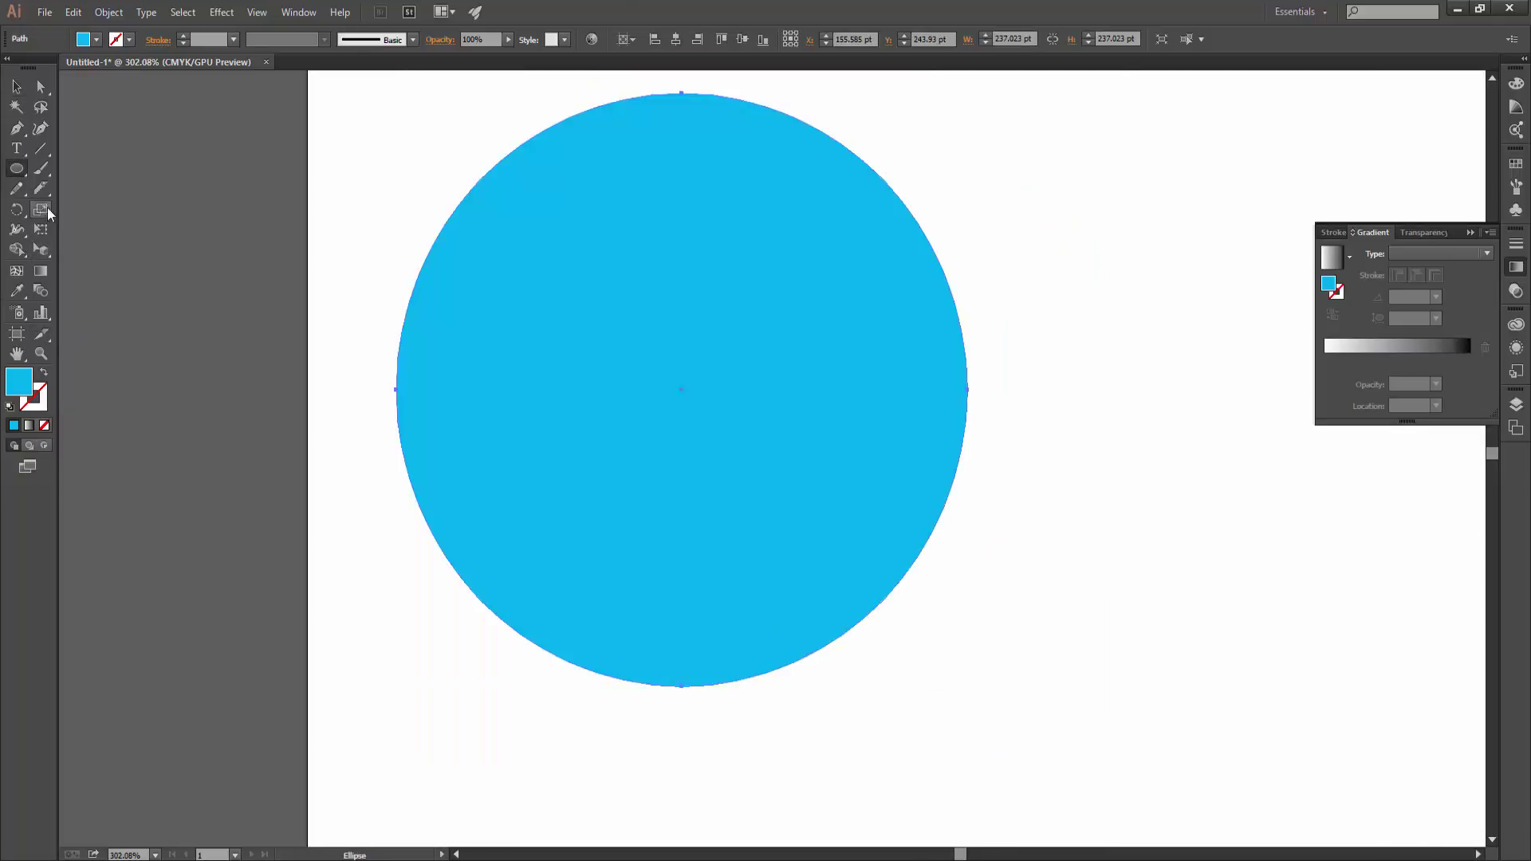
Knife-cut a teardrop eye into the new circle and pull the pieces apart.
{"action": "left_click_drag", "start_coordinate": [36, 190], "coordinate": [96, 226]}
{"action": "left_click_drag", "start_coordinate": [678, 317], "coordinate": [666, 304]}
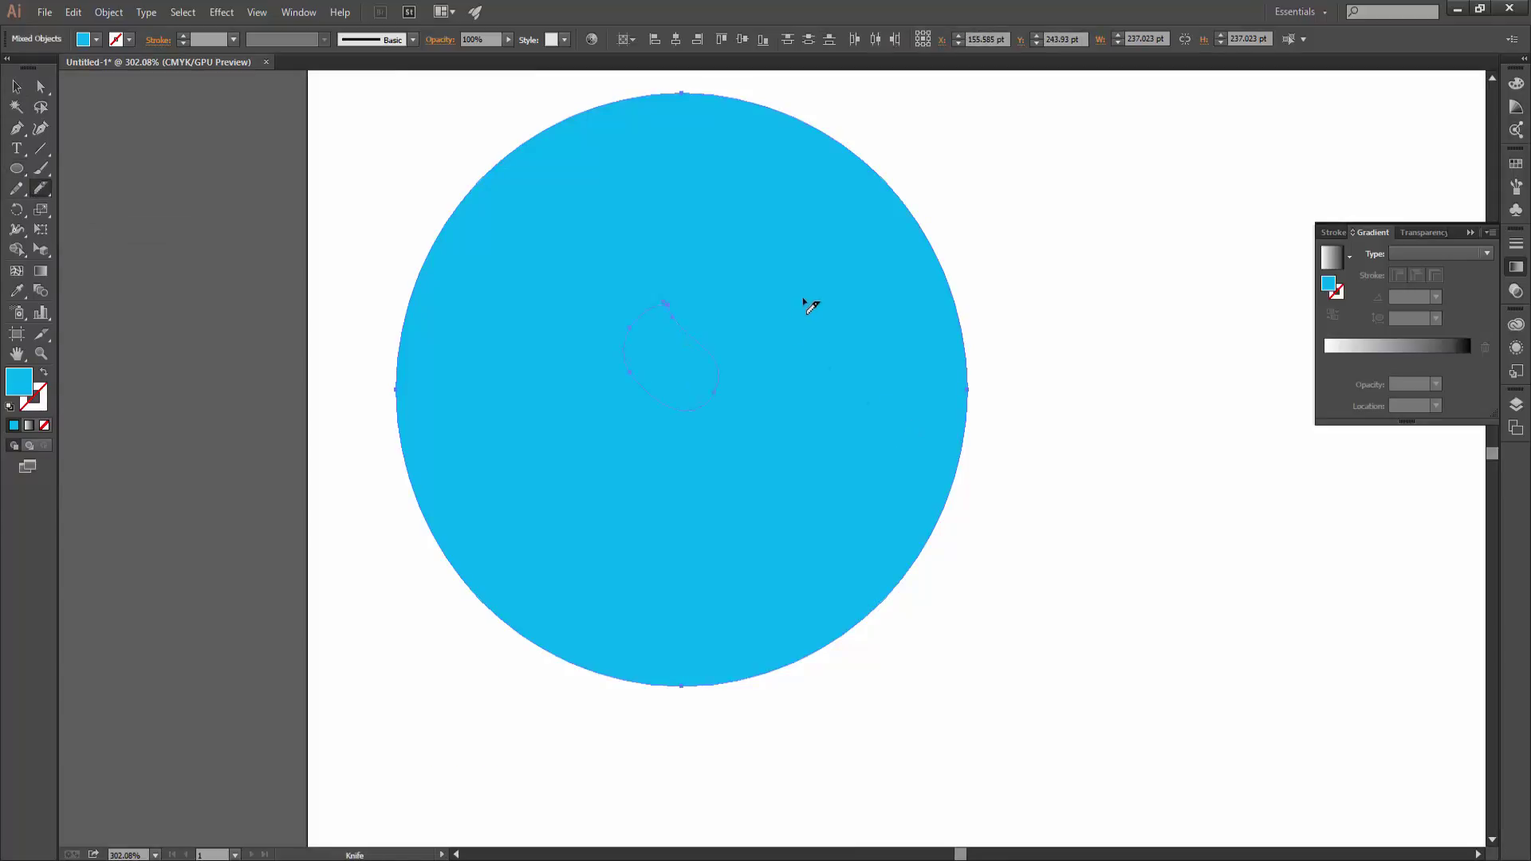
{"action": "key", "text": "v"}
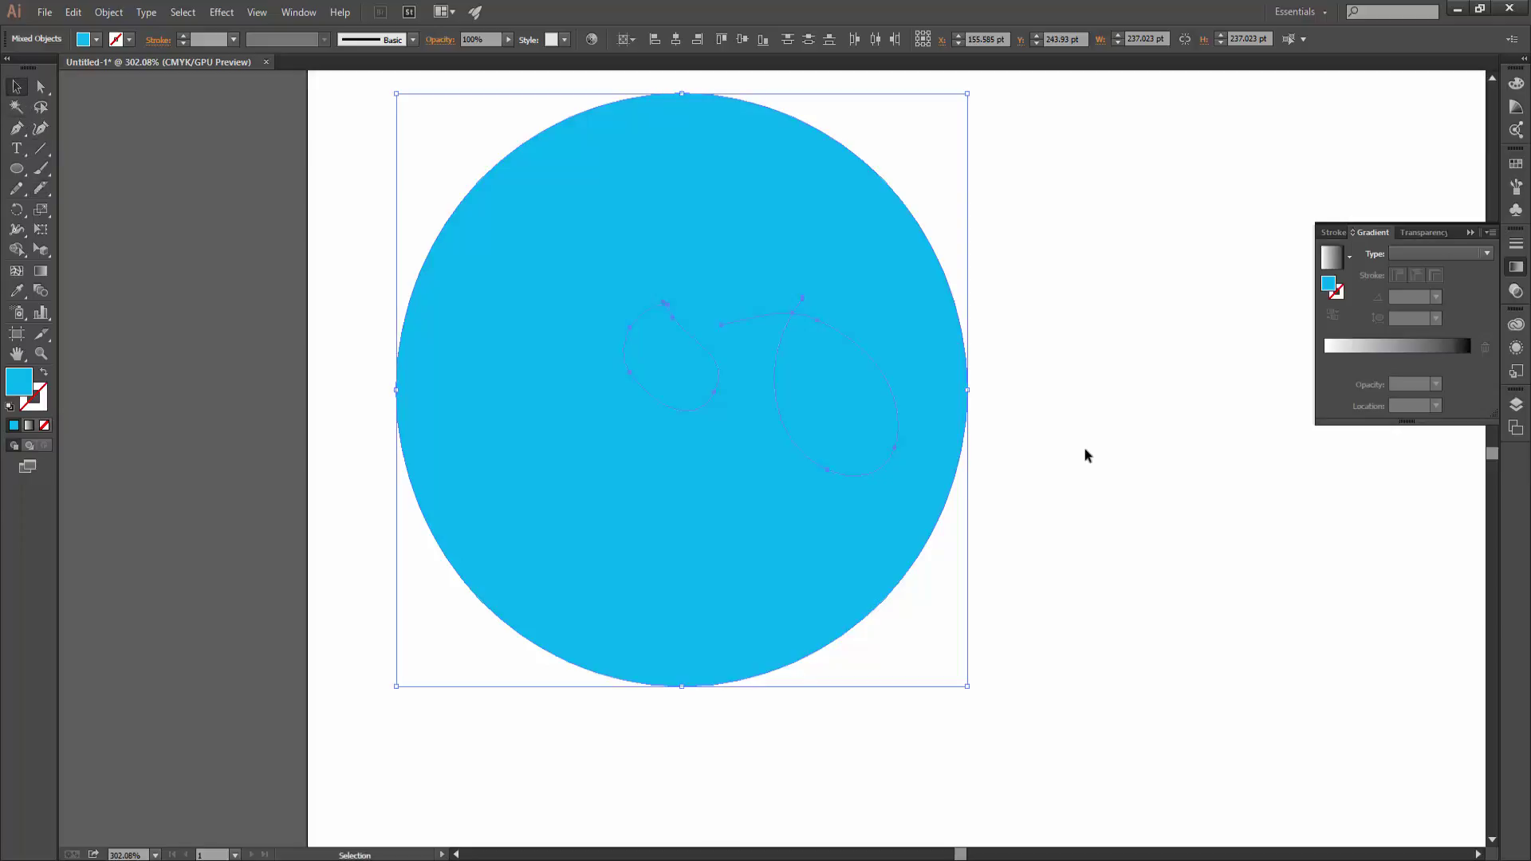
{"action": "left_click", "coordinate": [1087, 454]}
{"action": "left_click", "coordinate": [851, 380]}
{"action": "left_click_drag", "start_coordinate": [851, 380], "coordinate": [1221, 396]}
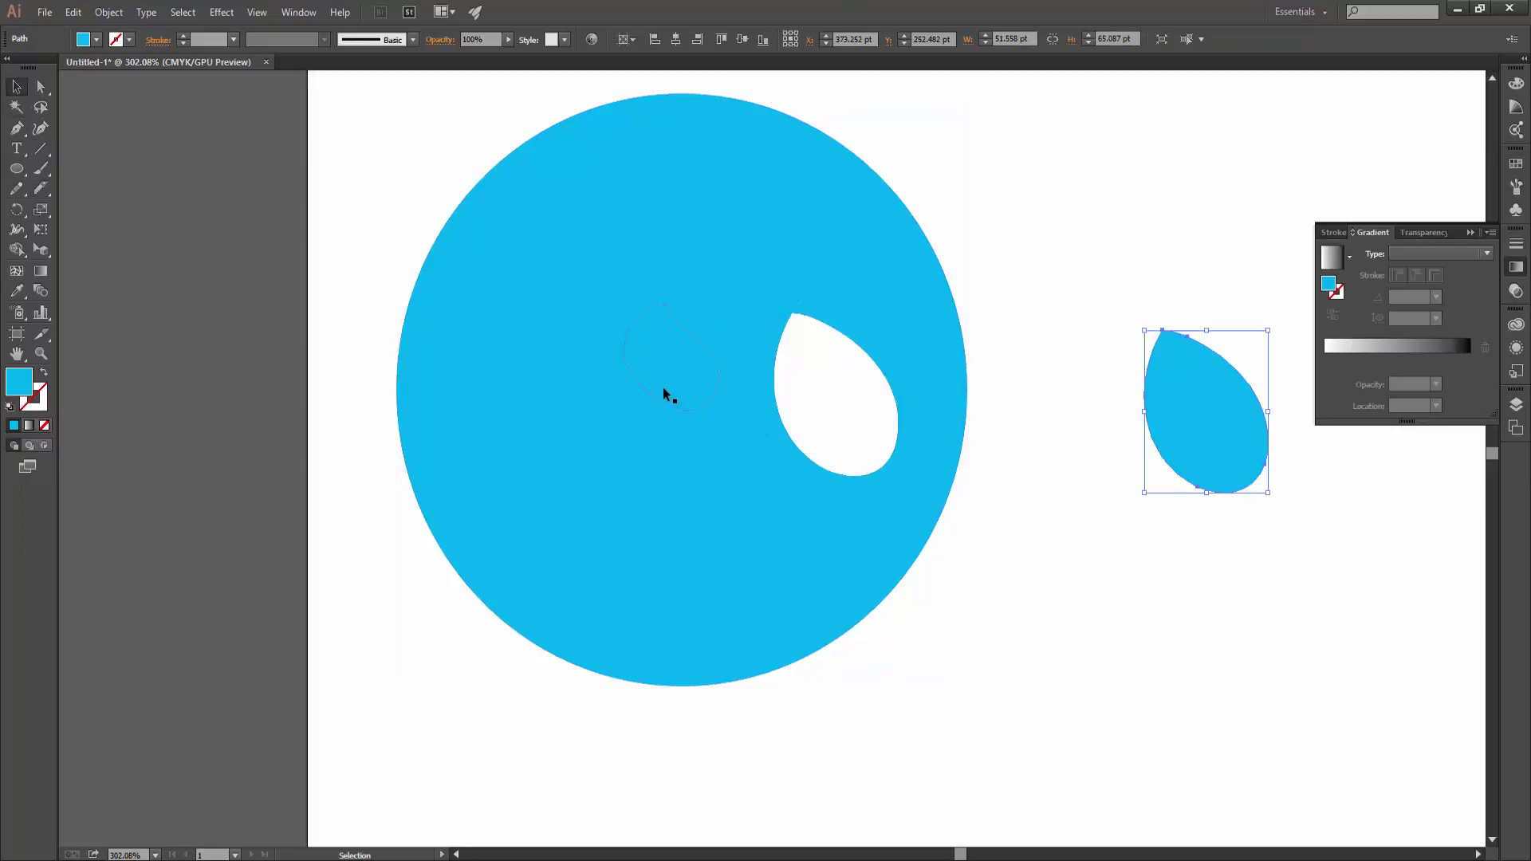
{"action": "left_click_drag", "start_coordinate": [668, 375], "coordinate": [492, 714]}
Undo the piece moves and knife cuts so the circle is whole again.
{"action": "key", "text": "ctrl+z"}
{"action": "key", "text": "ctrl+z"}
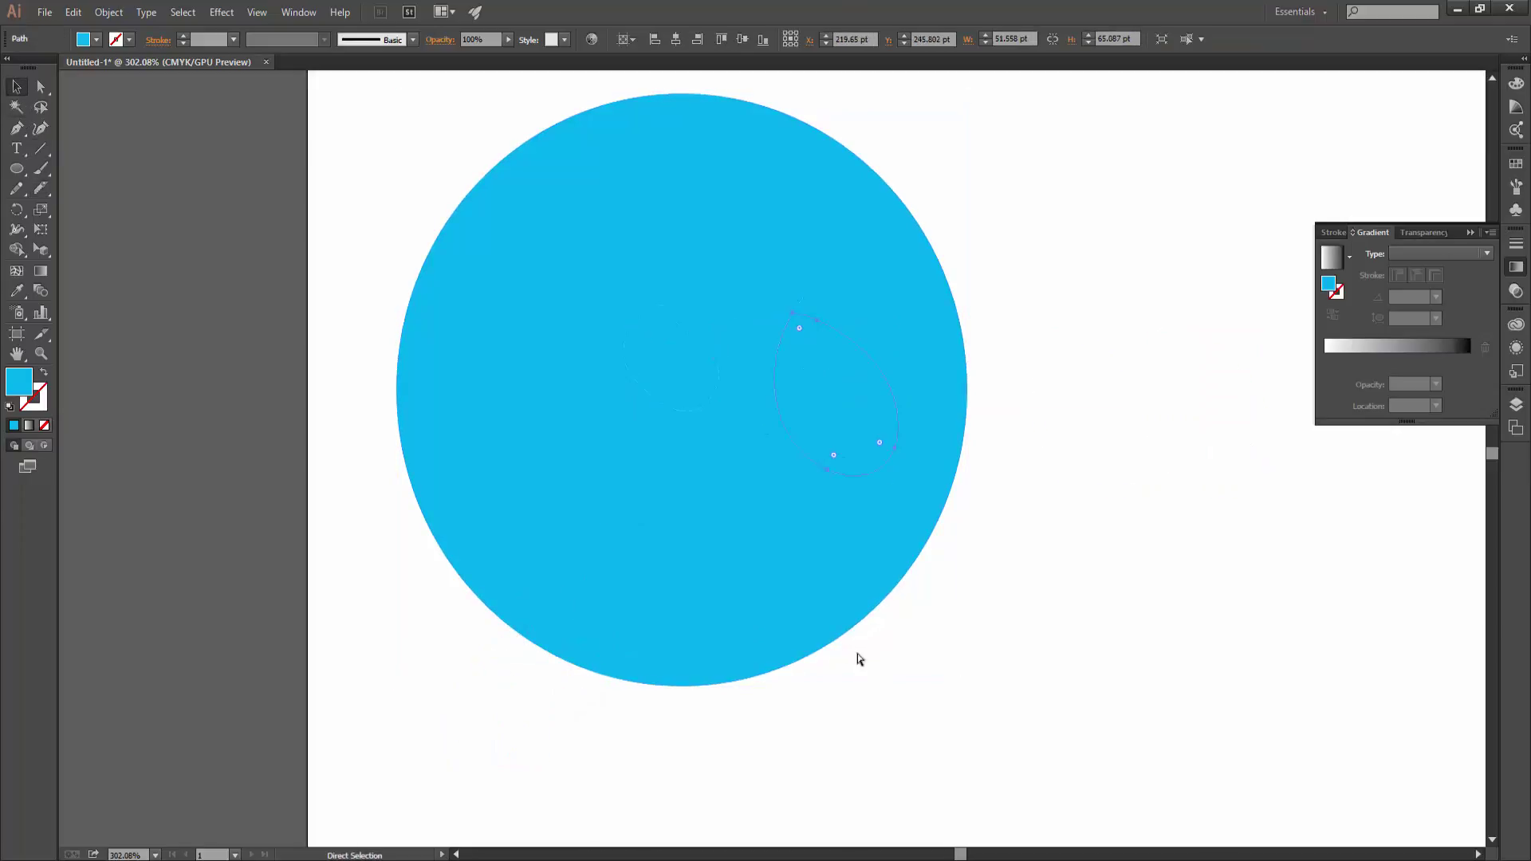
{"action": "key", "text": "ctrl+z"}
{"action": "key", "text": "ctrl+z"}
{"action": "left_click", "coordinate": [997, 518]}
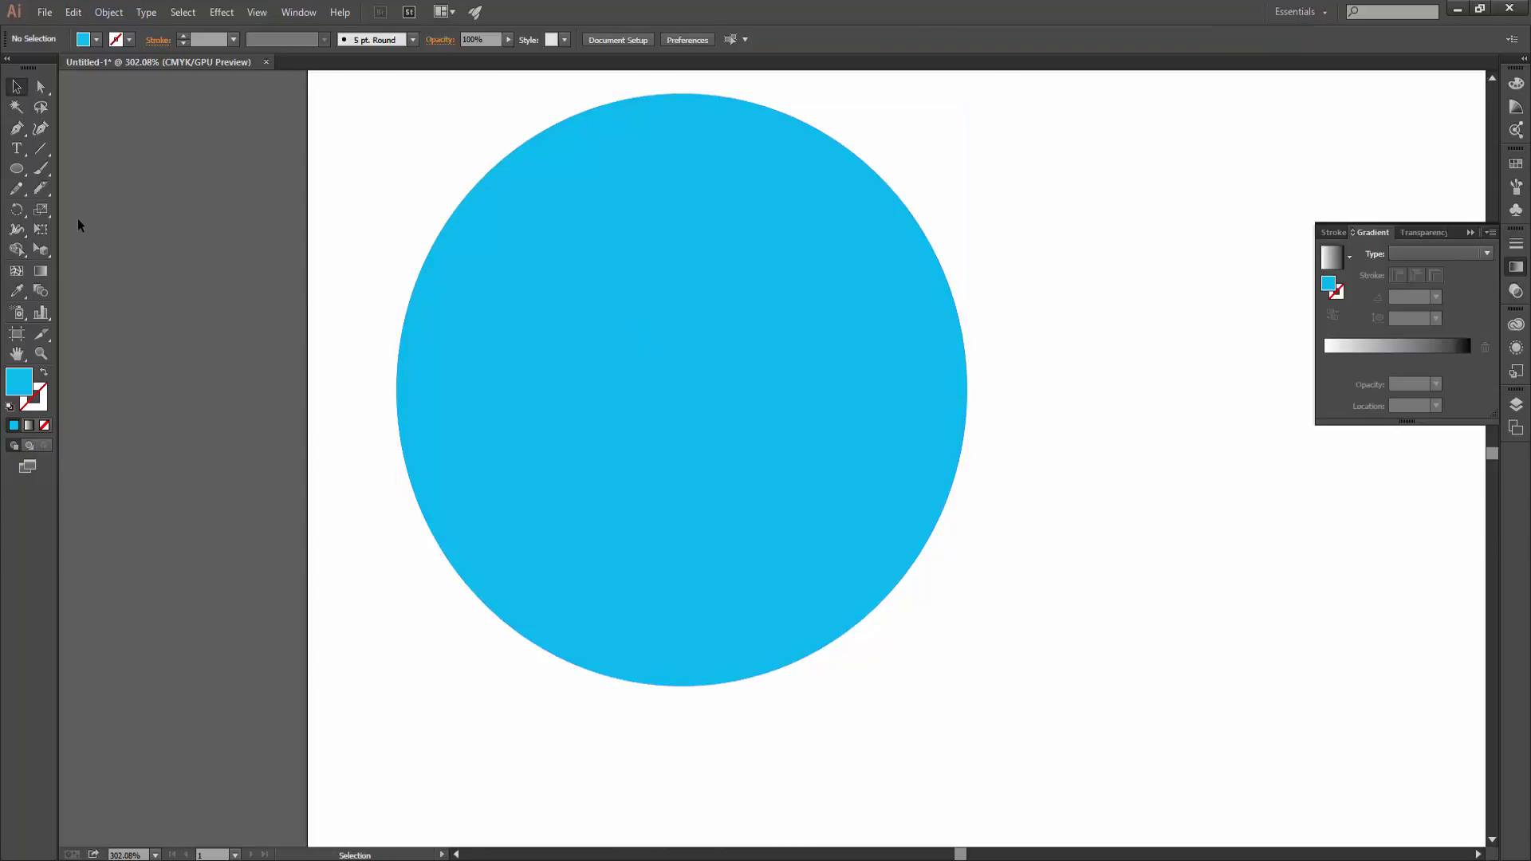
Knife-cut a left eye, a right eye and a smiling mouth into the circle.
{"action": "left_click", "coordinate": [41, 188]}
{"action": "left_click_drag", "start_coordinate": [513, 349], "coordinate": [698, 387]}
{"action": "left_click_drag", "start_coordinate": [614, 309], "coordinate": [612, 302]}
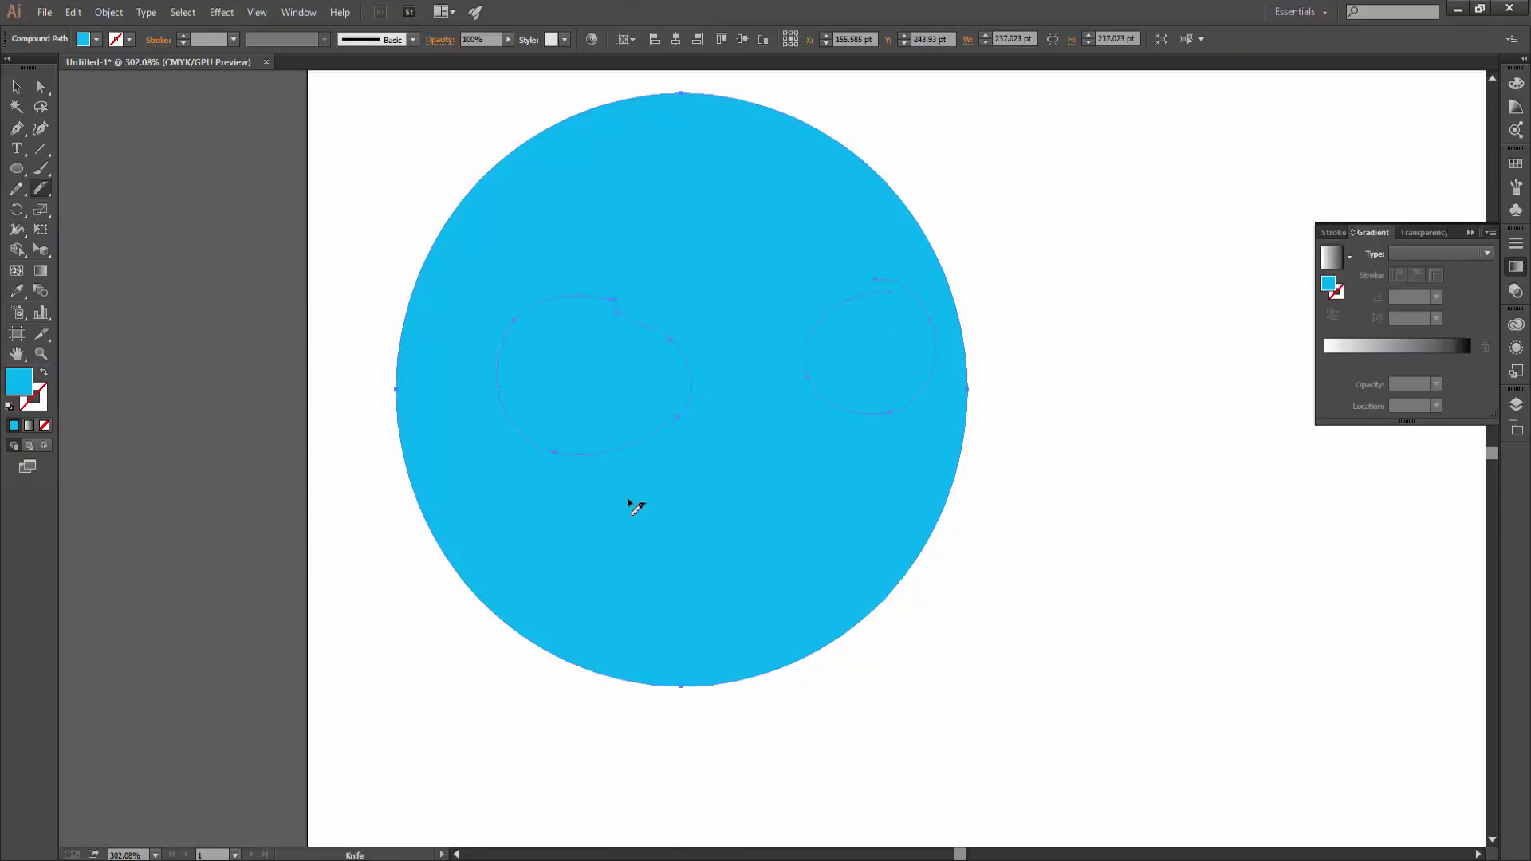
{"action": "left_click_drag", "start_coordinate": [878, 282], "coordinate": [875, 280]}
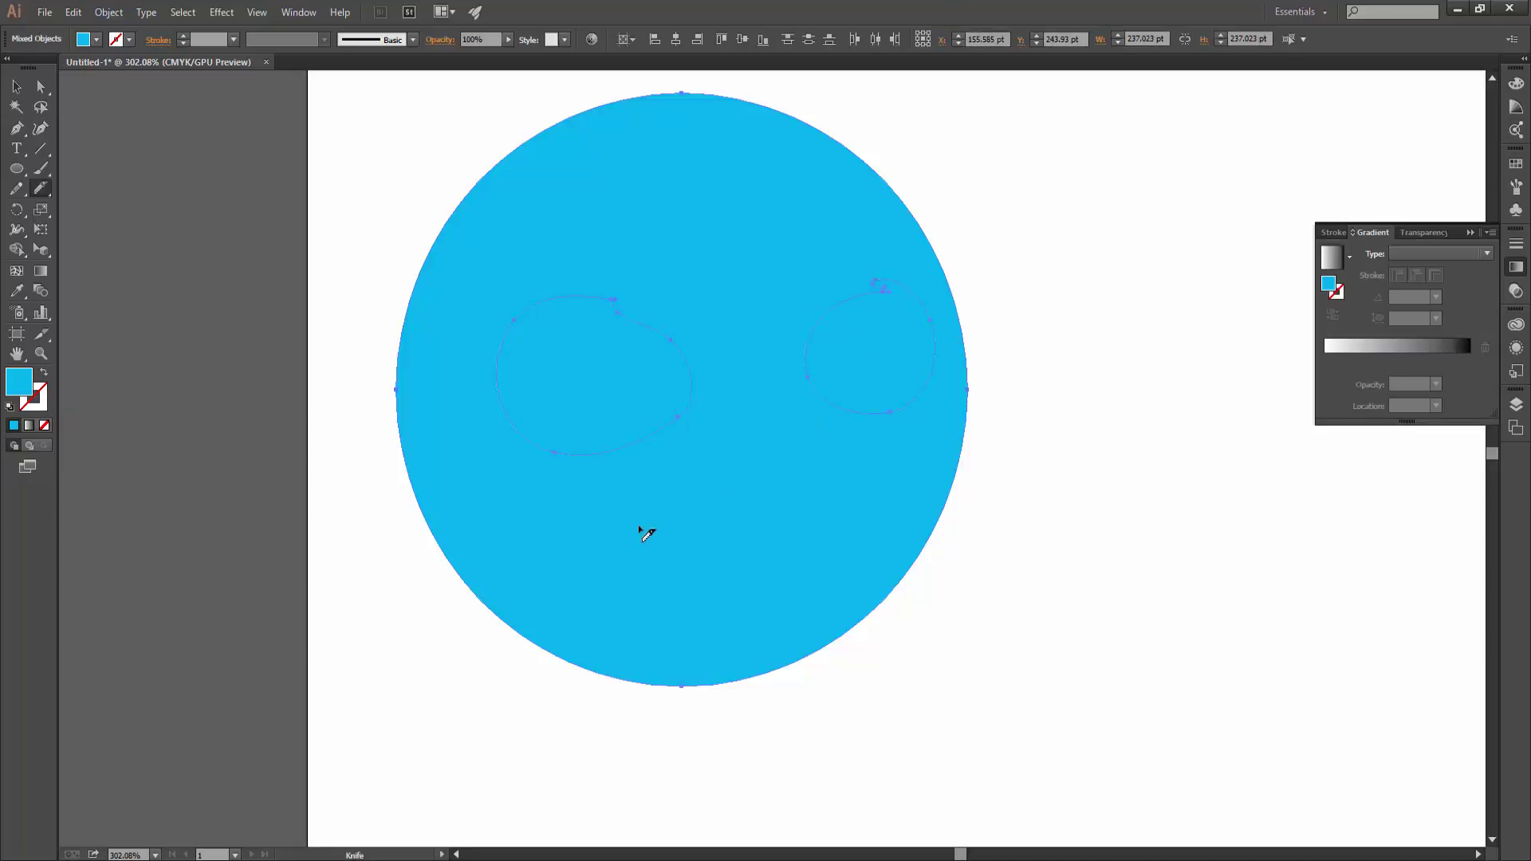
{"action": "left_click_drag", "start_coordinate": [638, 532], "coordinate": [822, 504]}
{"action": "mouse_move", "coordinate": [630, 542]}
{"action": "left_mouse_down"}
{"action": "mouse_move", "coordinate": [625, 570]}
{"action": "mouse_move", "coordinate": [1192, 634]}
{"action": "left_mouse_up"}
Pull the mouth and right-eye pieces out, undoing an accidental move of the face.
{"action": "left_click", "coordinate": [17, 86]}
{"action": "left_click", "coordinate": [1026, 585]}
{"action": "left_click", "coordinate": [669, 574]}
{"action": "left_click_drag", "start_coordinate": [877, 351], "coordinate": [1201, 301]}
{"action": "mouse_move", "coordinate": [624, 391]}
{"action": "left_mouse_down"}
{"action": "mouse_move", "coordinate": [287, 408]}
{"action": "mouse_move", "coordinate": [587, 396]}
{"action": "left_mouse_up"}
{"action": "key", "text": "a"}
{"action": "key", "text": "ctrl+z"}
{"action": "key", "text": "v"}
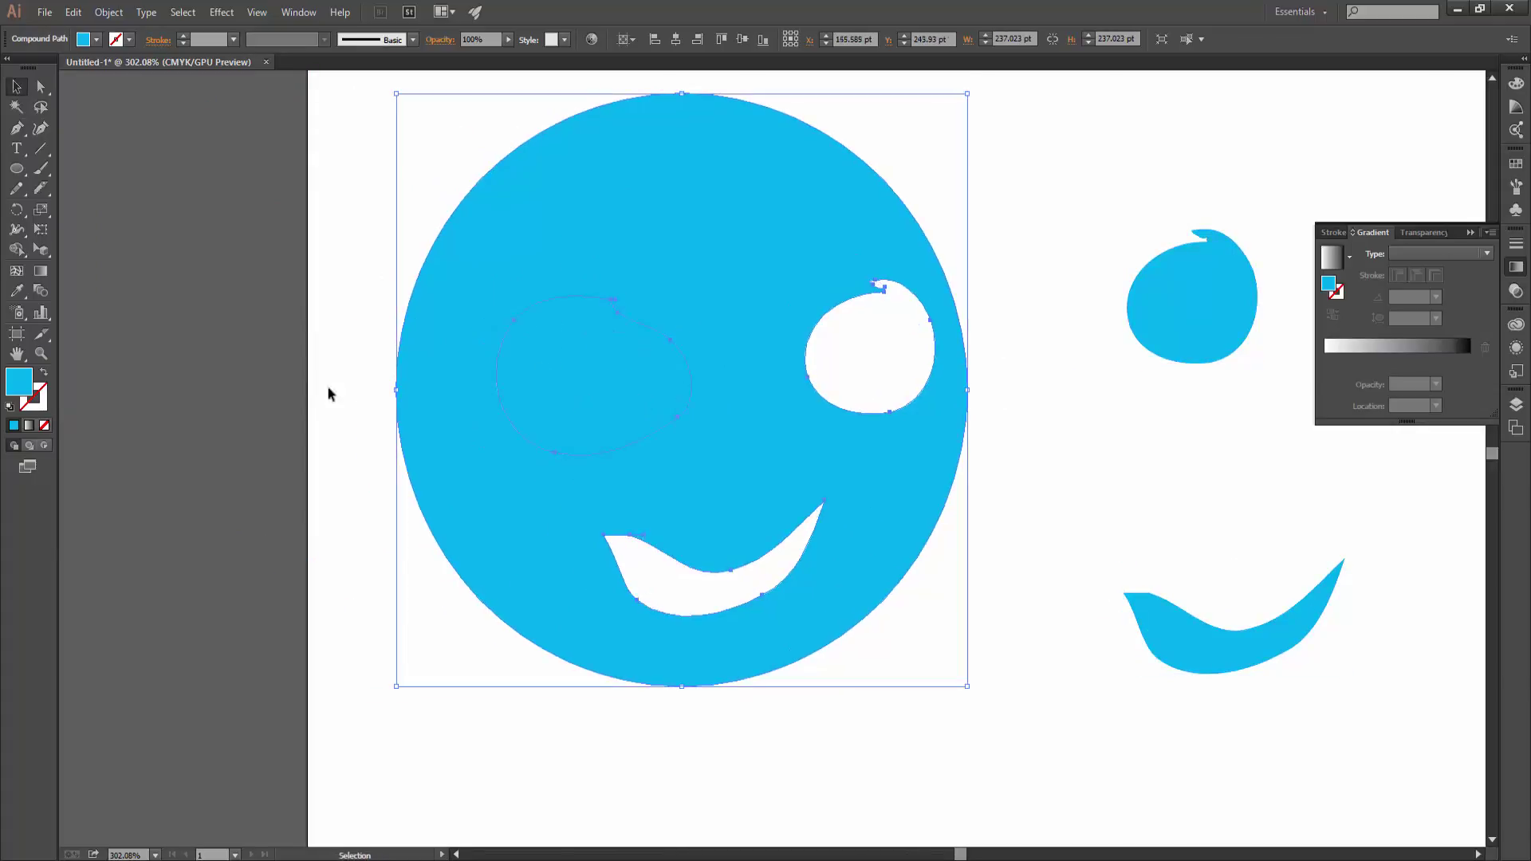
{"action": "left_click", "coordinate": [327, 385]}
Recut the left eye larger and pull out its piece and the leftover crescent.
{"action": "left_click", "coordinate": [41, 189]}
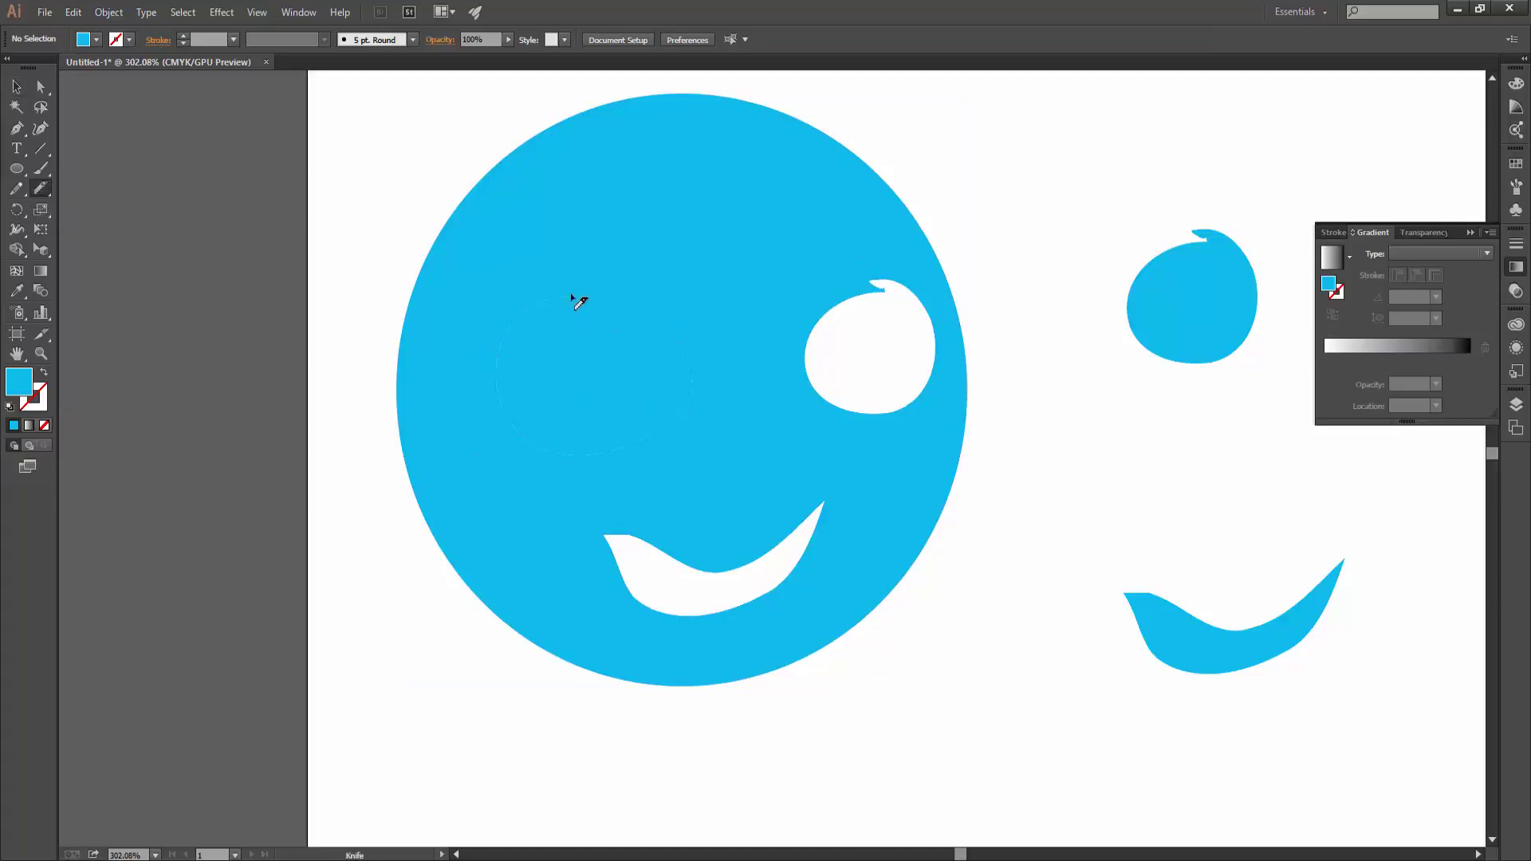
{"action": "mouse_move", "coordinate": [573, 297]}
{"action": "left_mouse_down"}
{"action": "mouse_move", "coordinate": [508, 386]}
{"action": "mouse_move", "coordinate": [687, 432]}
{"action": "left_mouse_up"}
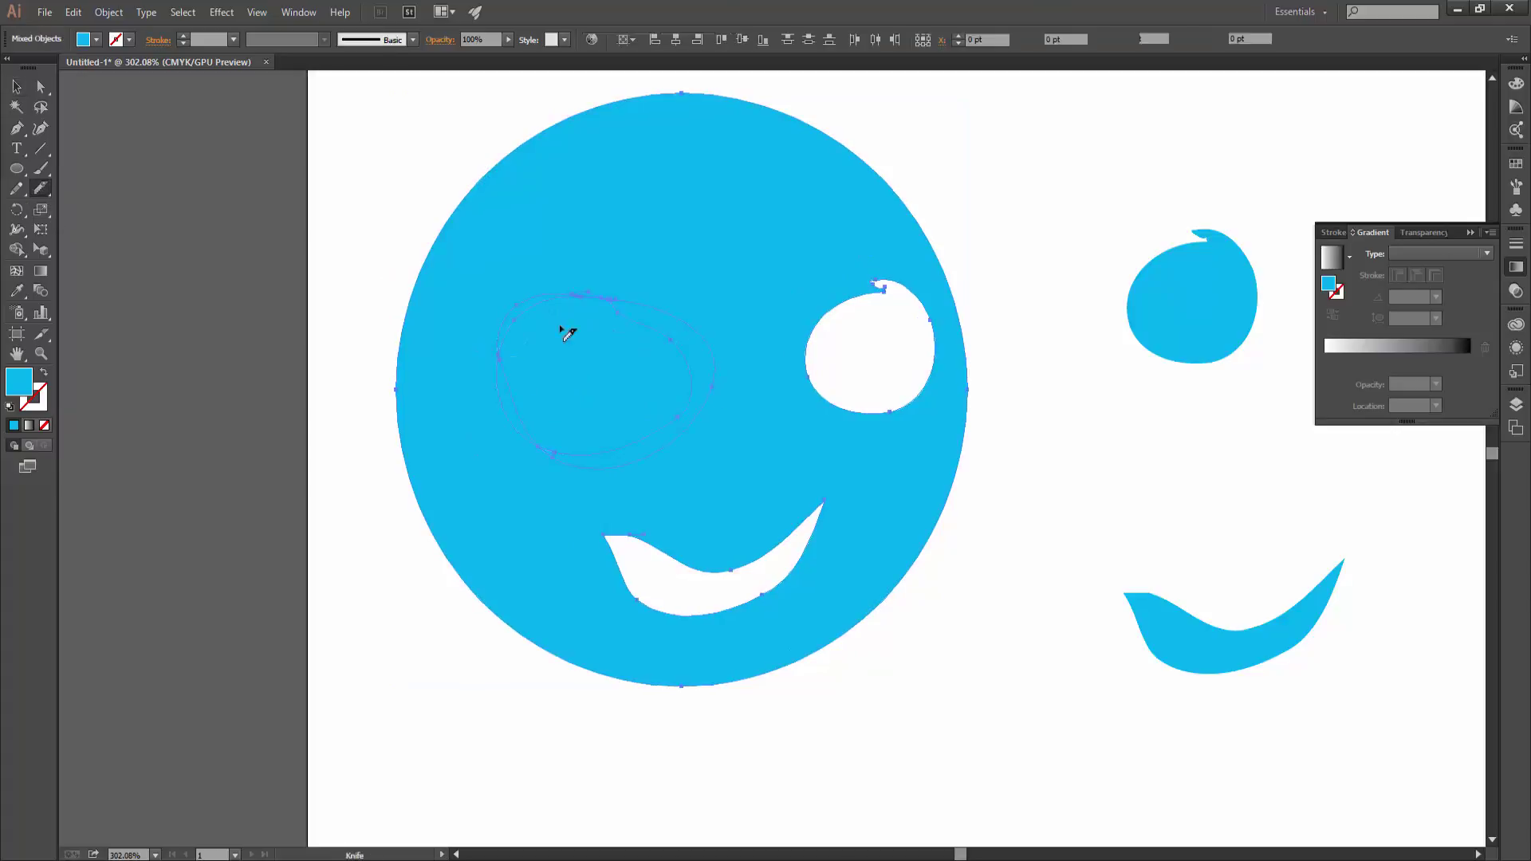
{"action": "key", "text": "v"}
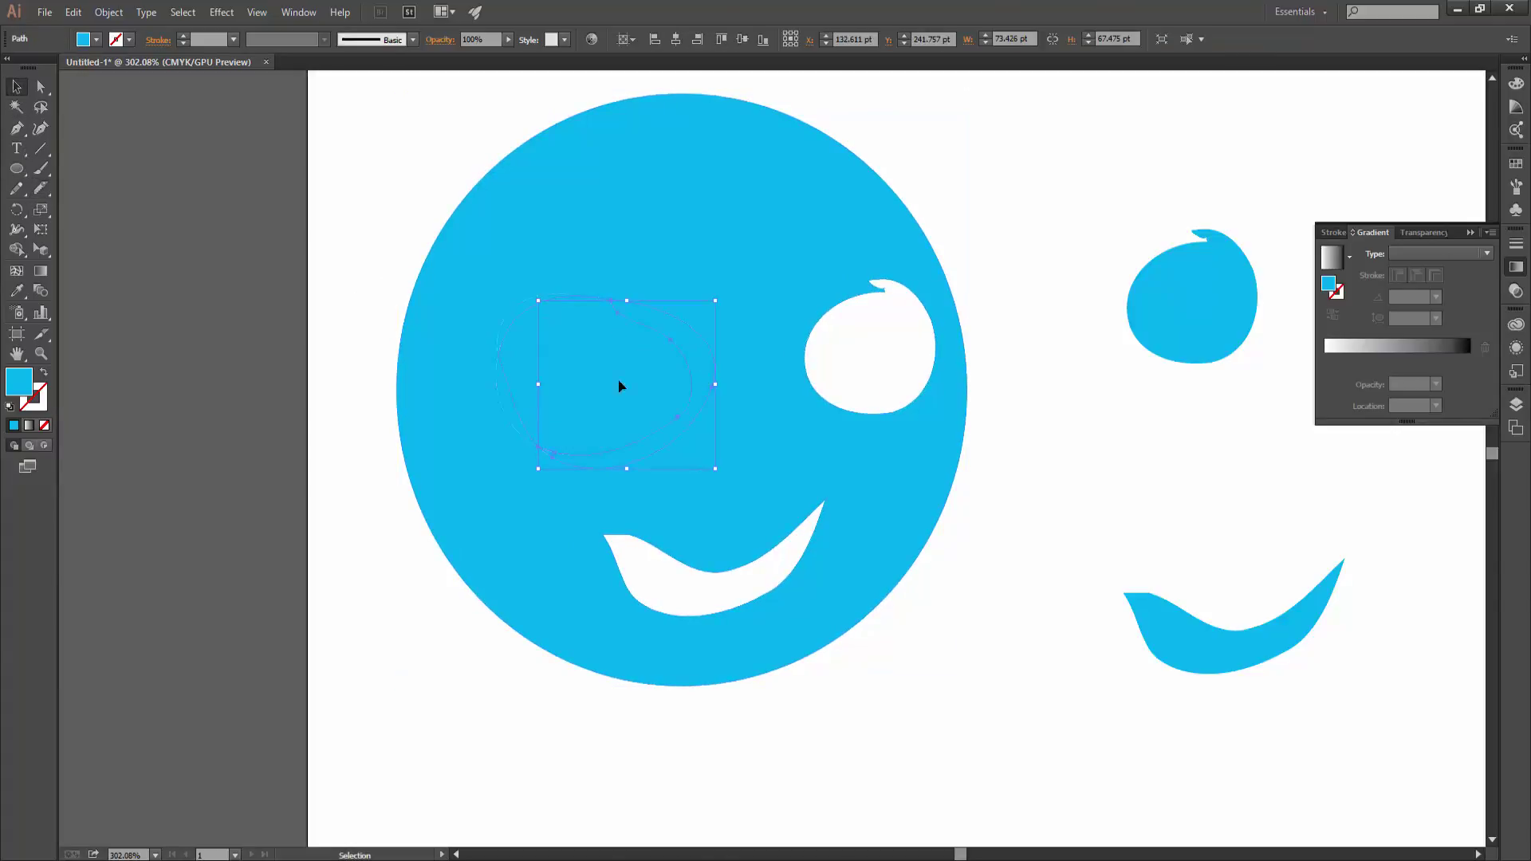
{"action": "left_click_drag", "start_coordinate": [619, 386], "coordinate": [1057, 403]}
{"action": "left_click_drag", "start_coordinate": [708, 418], "coordinate": [1162, 552]}
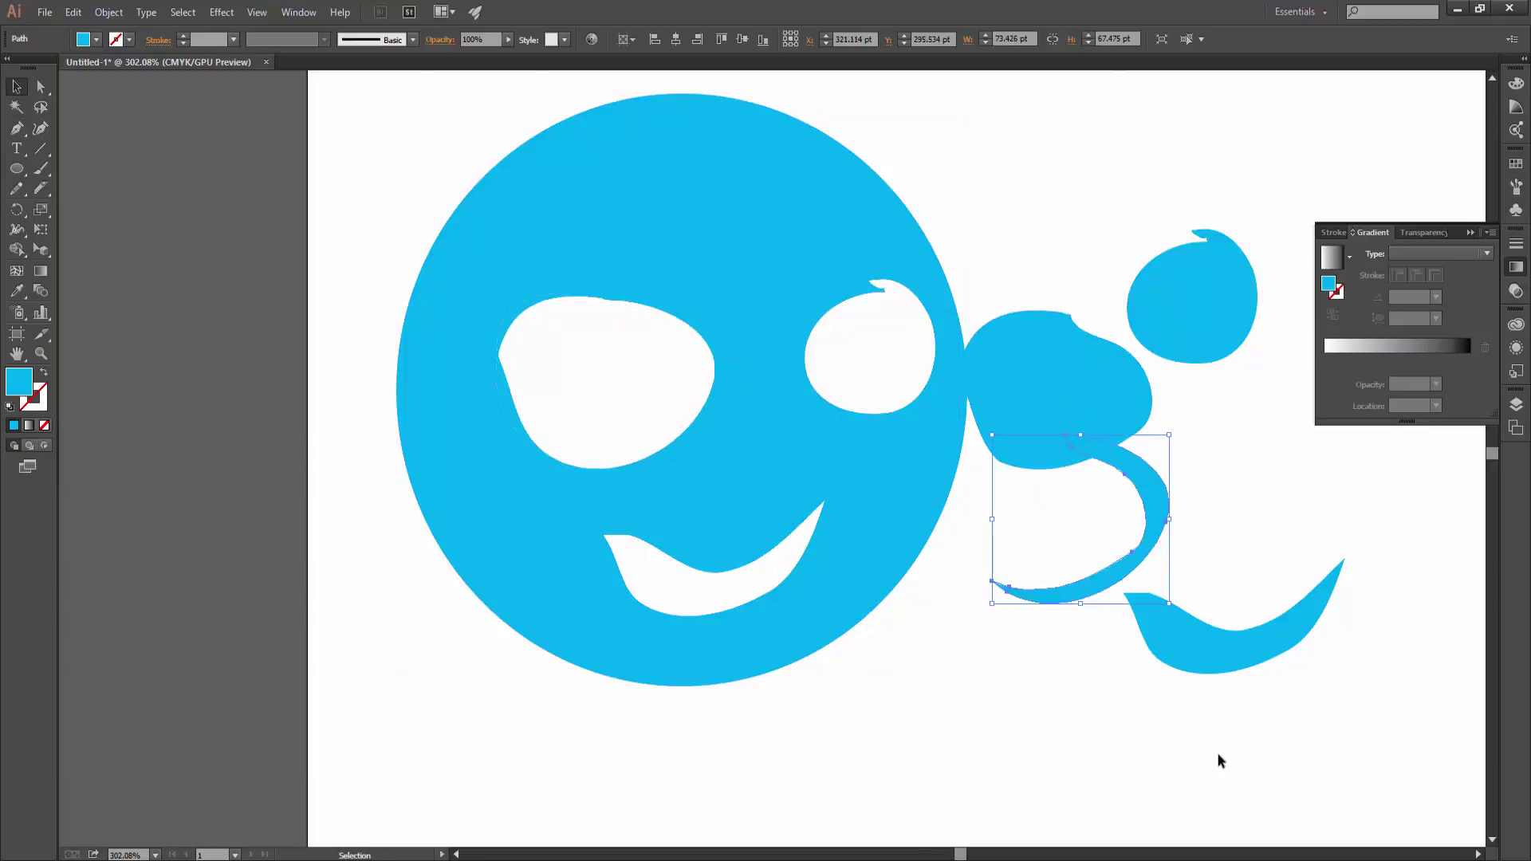
Marquee-select all the loose cut-out pieces and delete them.
{"action": "scroll", "coordinate": [1150, 602], "scroll_direction": "down", "scroll_amount": 2}
{"action": "left_click_drag", "start_coordinate": [1333, 677], "coordinate": [1079, 287]}
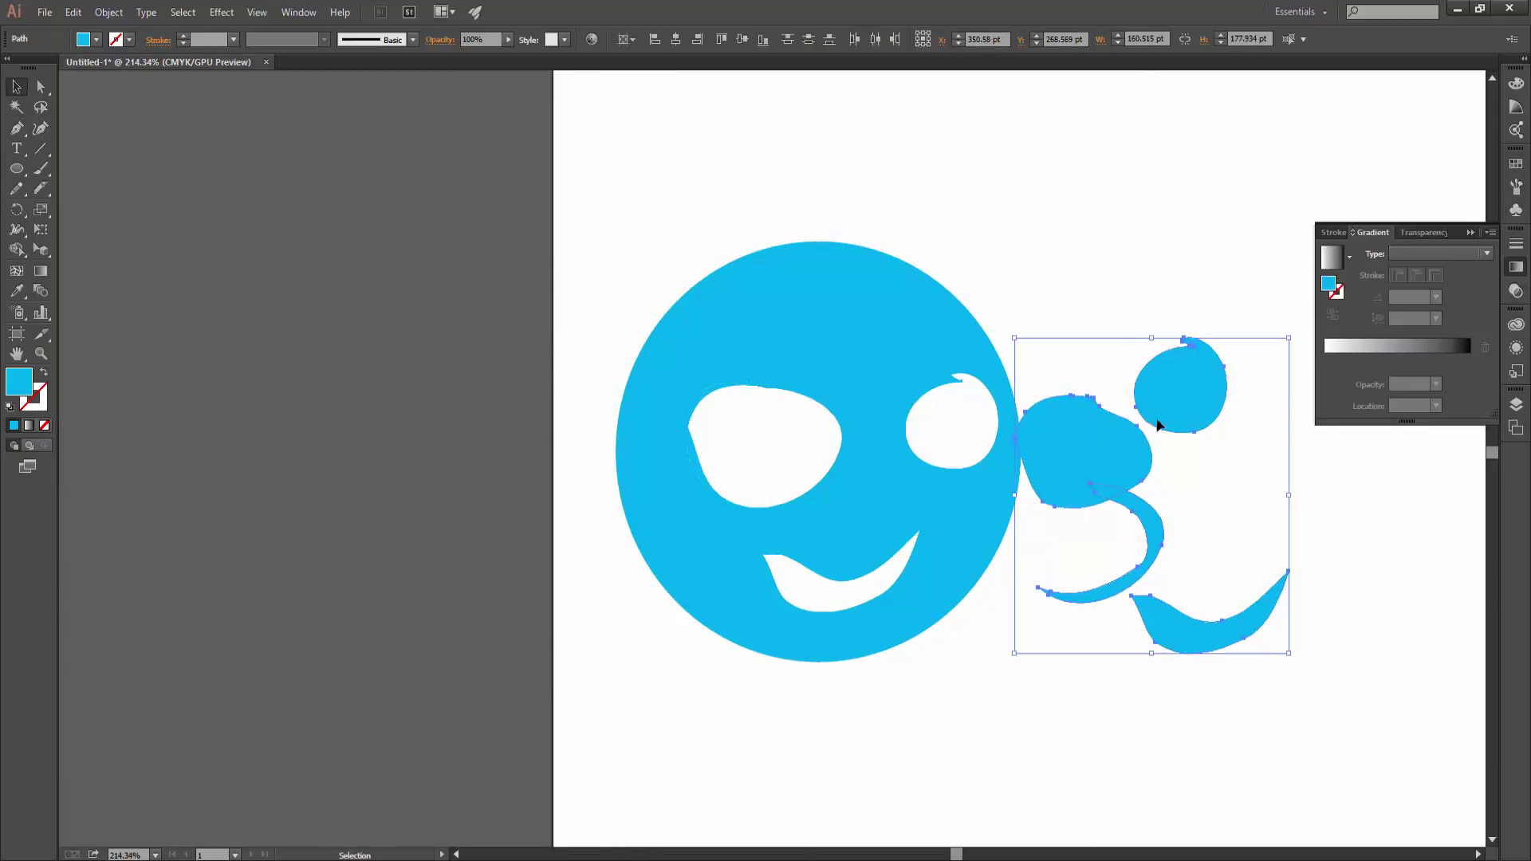
{"action": "key", "text": "Delete"}
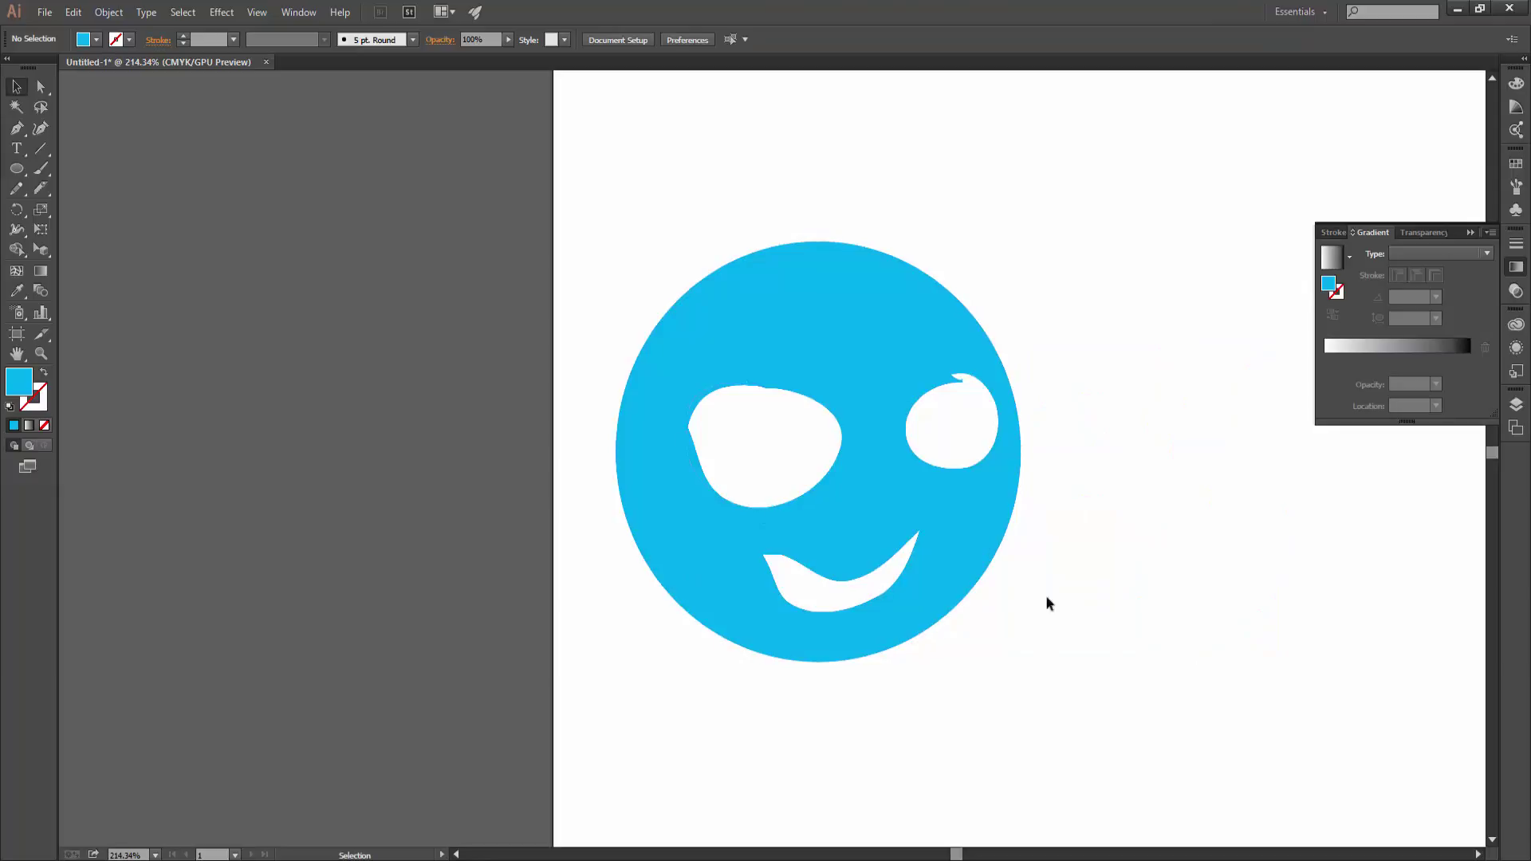
{"action": "left_click_drag", "start_coordinate": [1120, 572], "coordinate": [961, 554]}
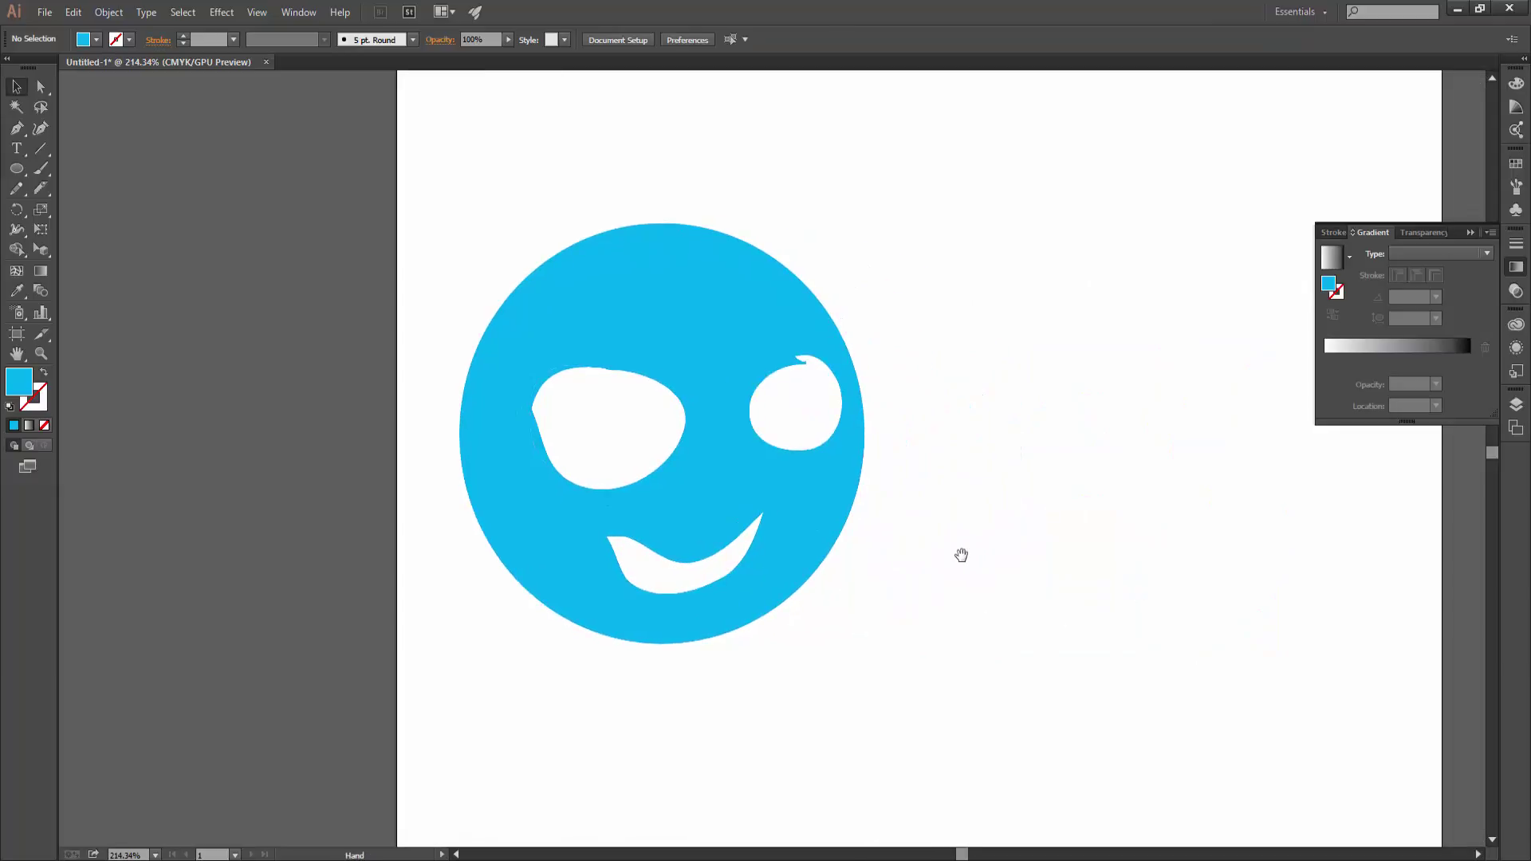